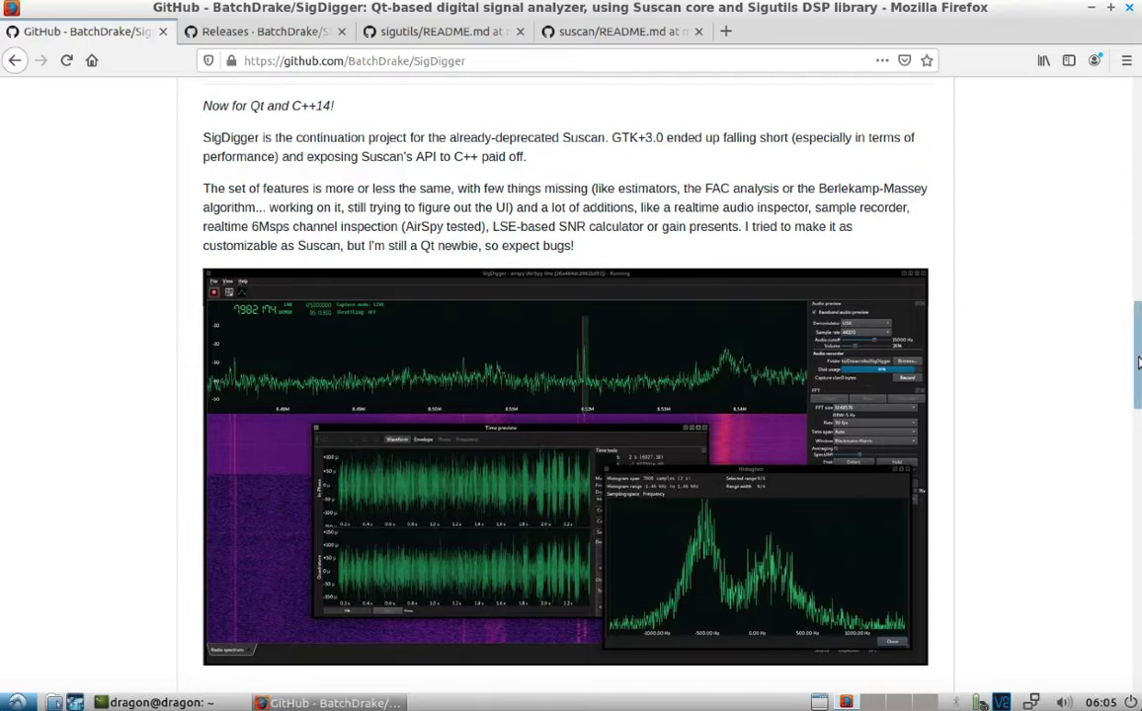
- Scroll the SigDigger README down to the 'How am I supposed to compile this?' section
{"action": "left_click_drag", "start_coordinate": [1136, 342], "coordinate": [1118, 474]}
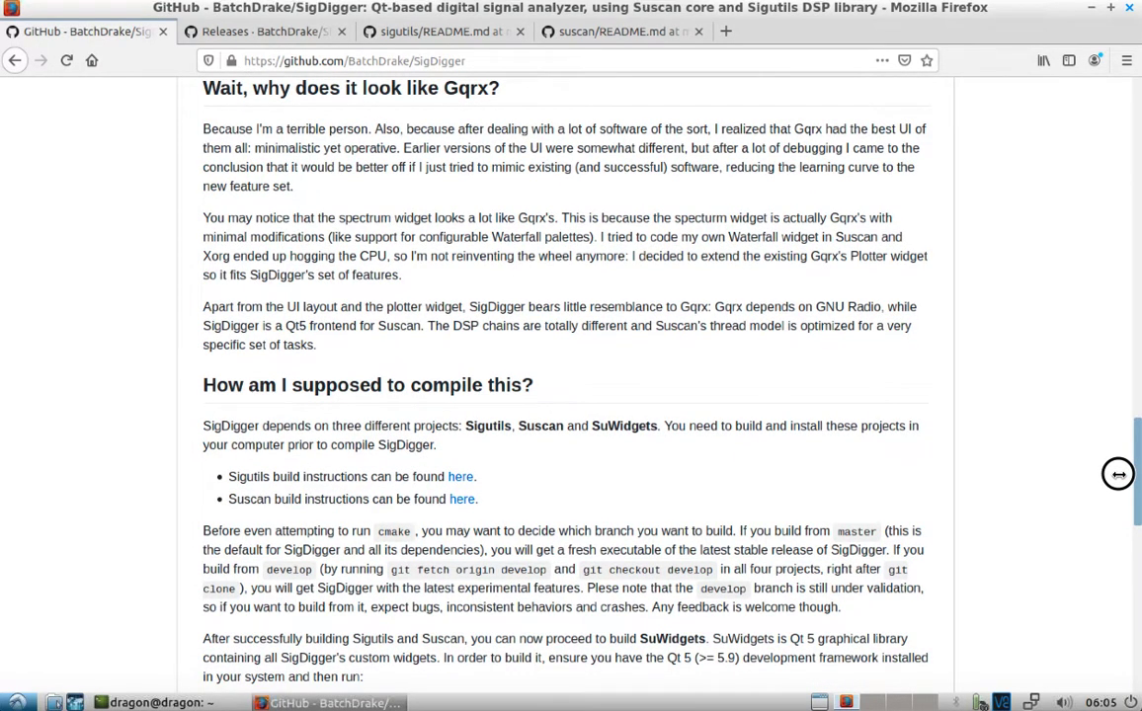
{"action": "left_click_drag", "start_coordinate": [1118, 475], "coordinate": [1116, 440]}
- Open the sigutils README and arrange the terminal and browser windows side by side
{"action": "left_click", "coordinate": [261, 30]}
{"action": "left_click", "coordinate": [438, 33]}
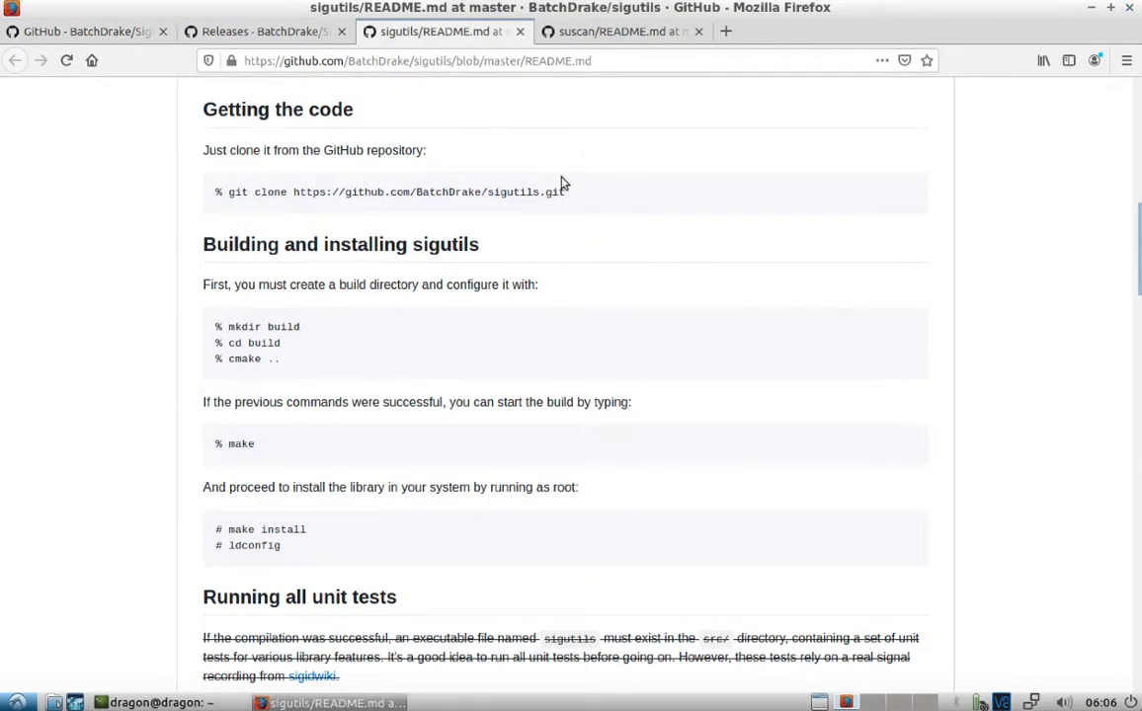
{"action": "left_click", "coordinate": [157, 703]}
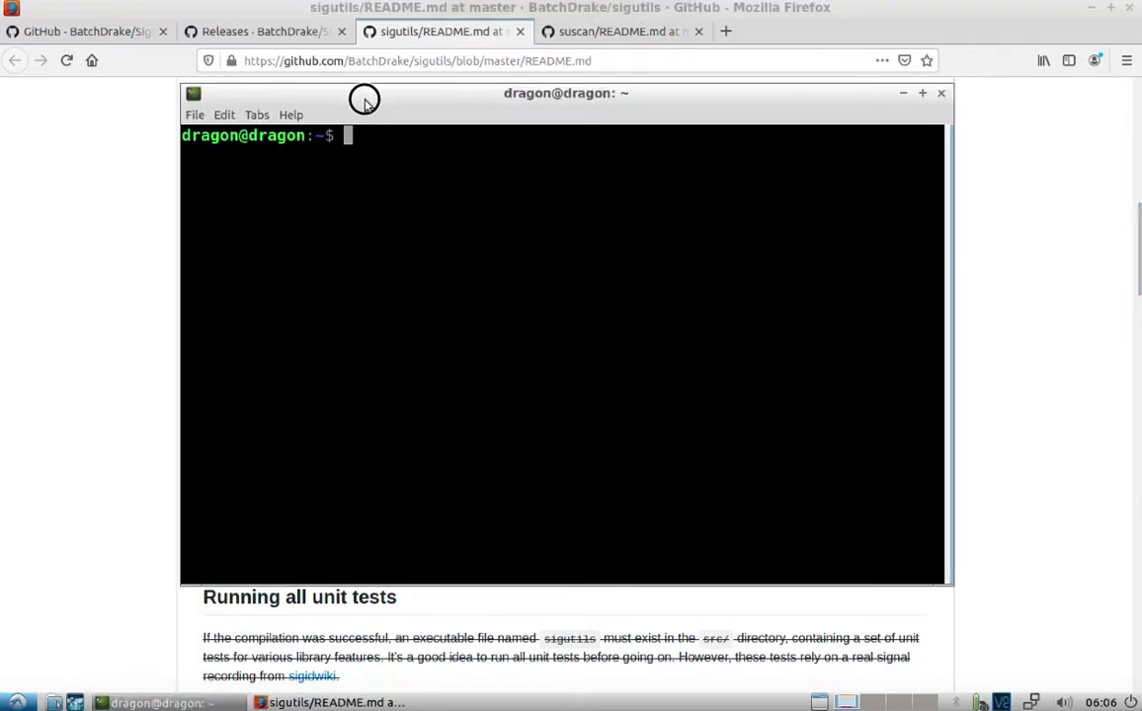
{"action": "left_click_drag", "start_coordinate": [372, 104], "coordinate": [591, 211]}
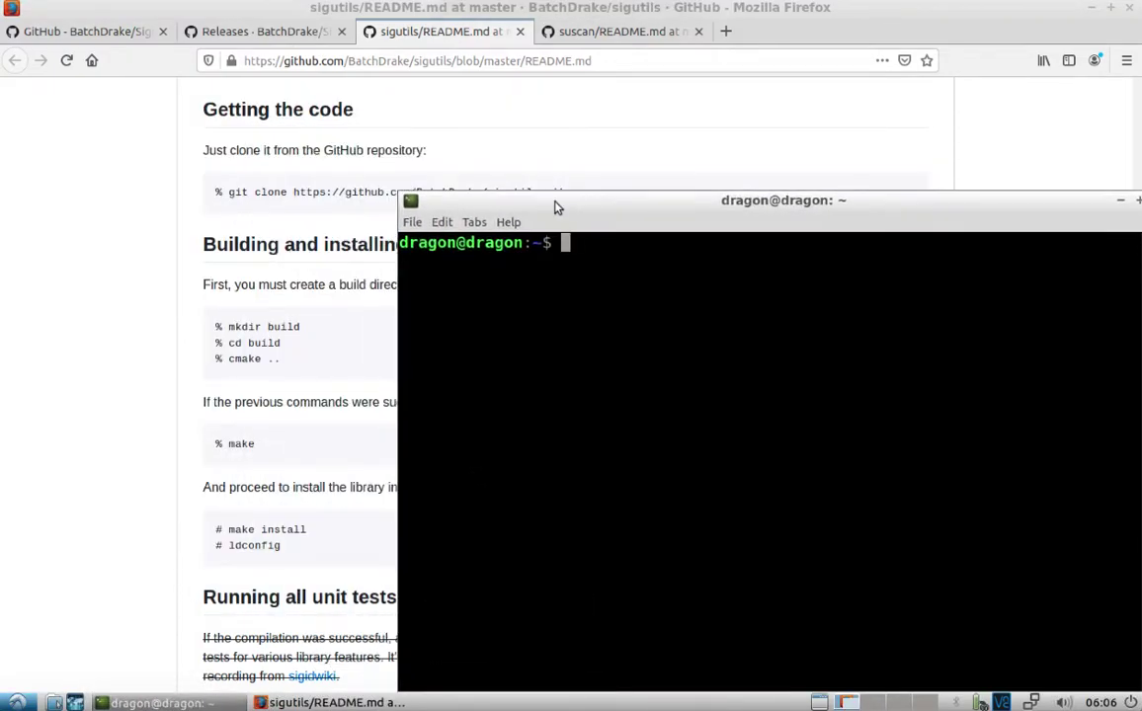
{"action": "double_click", "coordinate": [800, 15]}
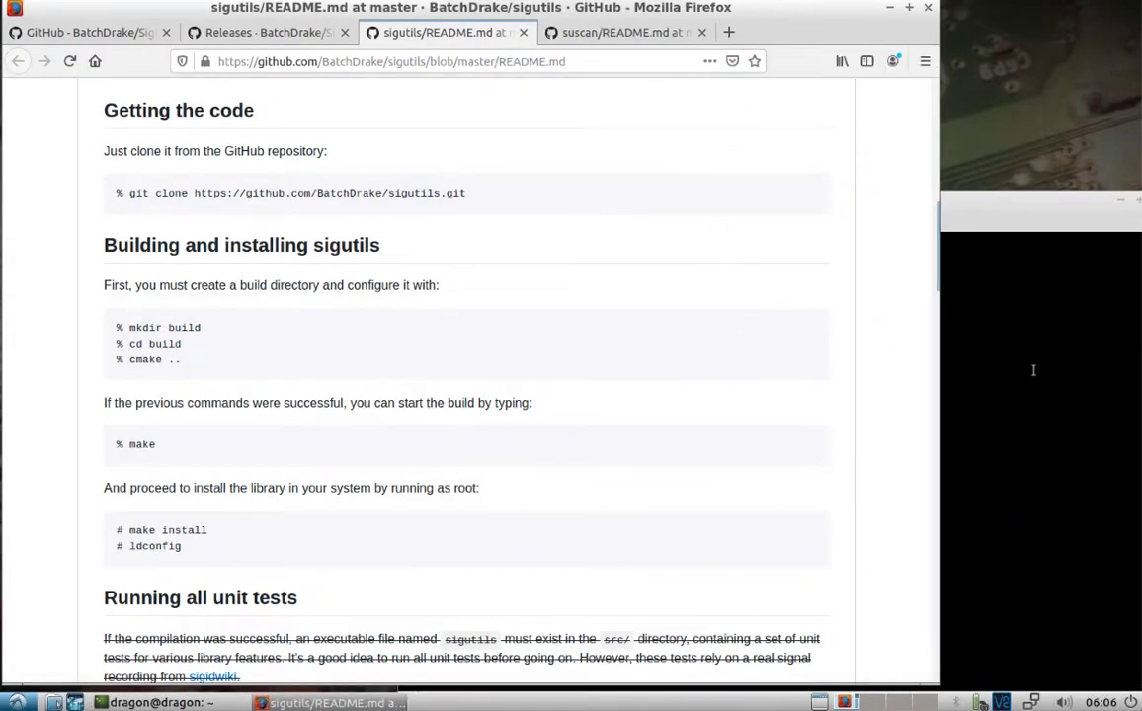
{"action": "left_click", "coordinate": [1039, 371]}
{"action": "left_click", "coordinate": [230, 178]}
- Copy the sigutils git clone command and bring the terminal forward
{"action": "mouse_move", "coordinate": [471, 190]}
{"action": "left_mouse_down"}
{"action": "mouse_move", "coordinate": [179, 179]}
{"action": "mouse_move", "coordinate": [126, 193]}
{"action": "left_mouse_up"}
{"action": "right_click", "coordinate": [177, 174]}
{"action": "left_click", "coordinate": [227, 205]}
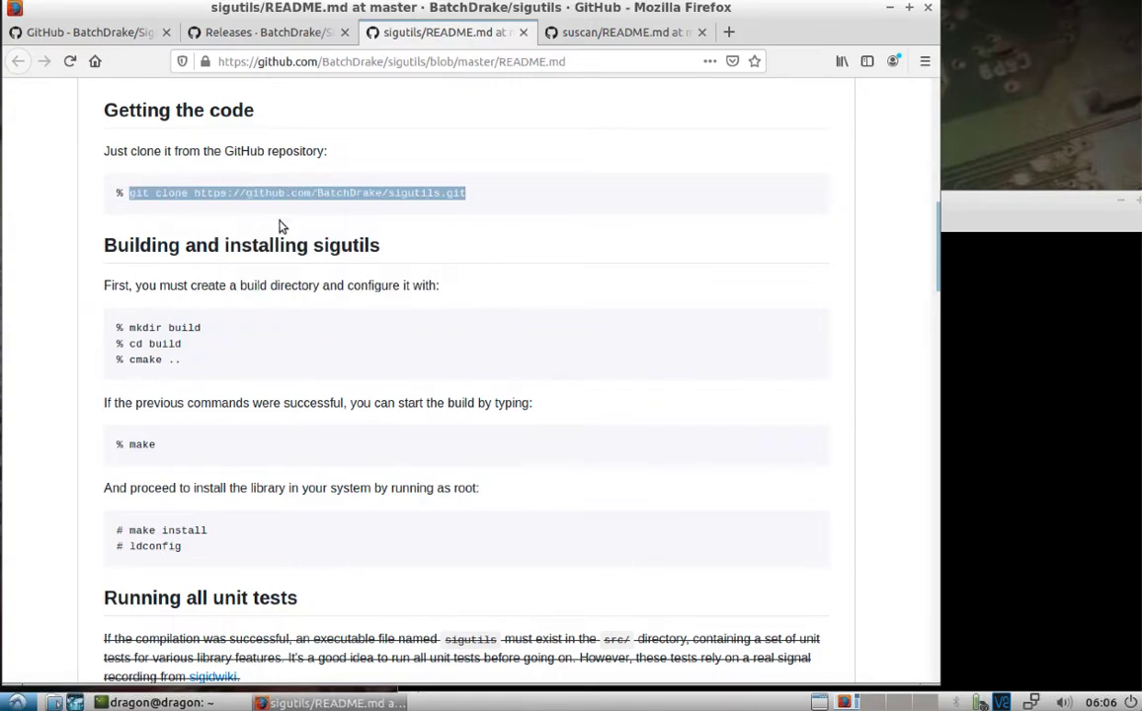
{"action": "left_click", "coordinate": [1033, 339]}
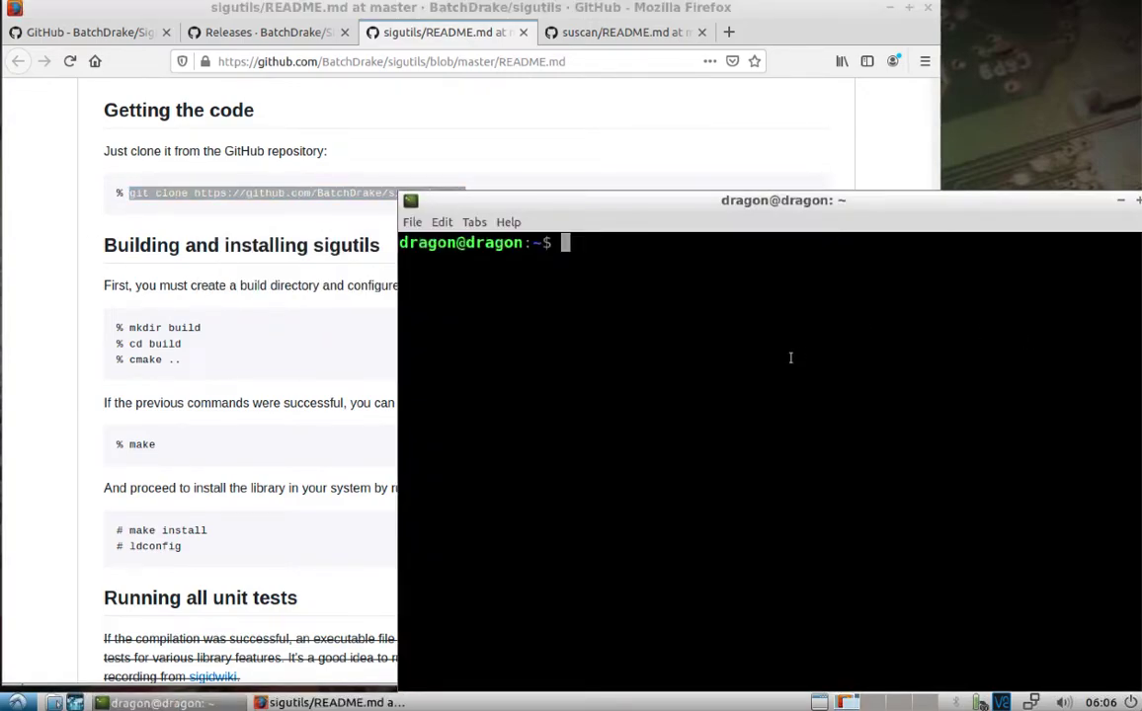
- Install libxml2 and libsoapysdr-dev with sudo apt, confirming with y
{"action": "type", "text": "sudo apt "}
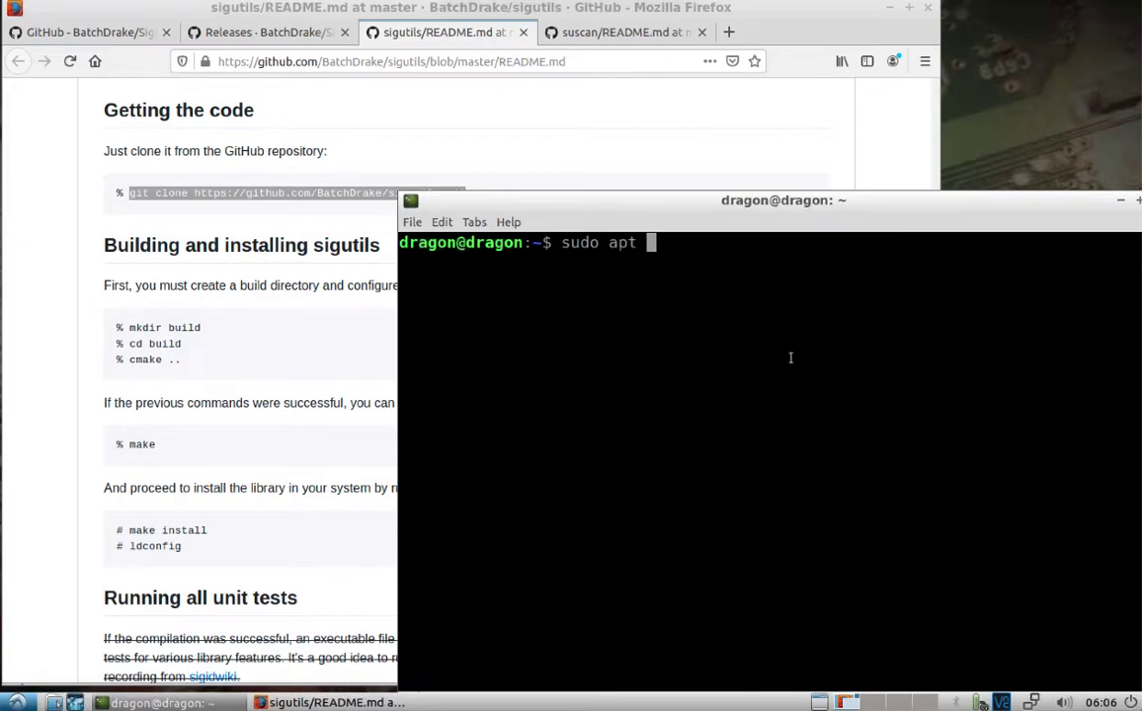
{"action": "type", "text": "install "}
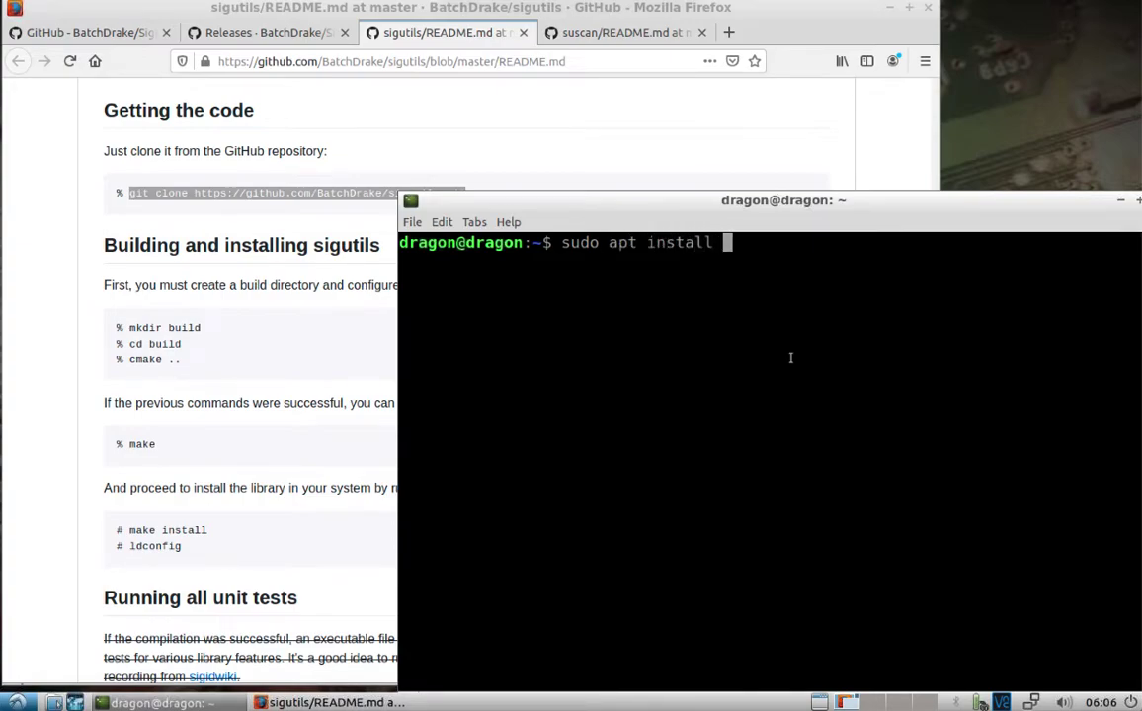
{"action": "type", "text": "libxml2 "}
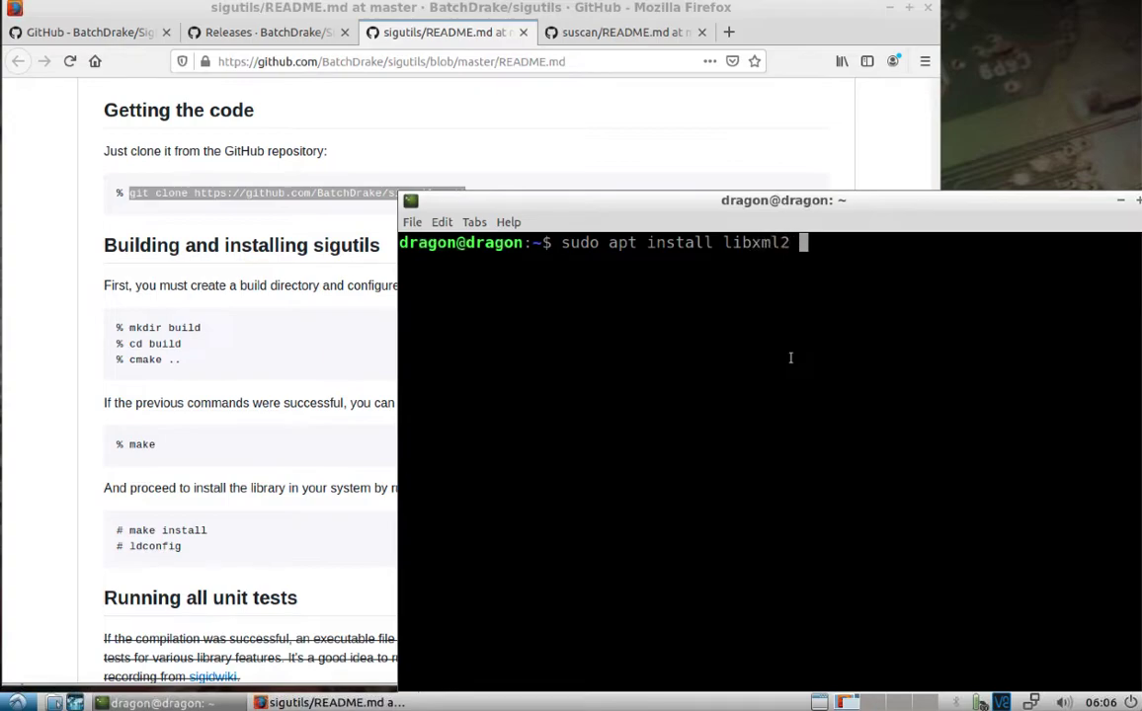
{"action": "type", "text": "libsoap"}
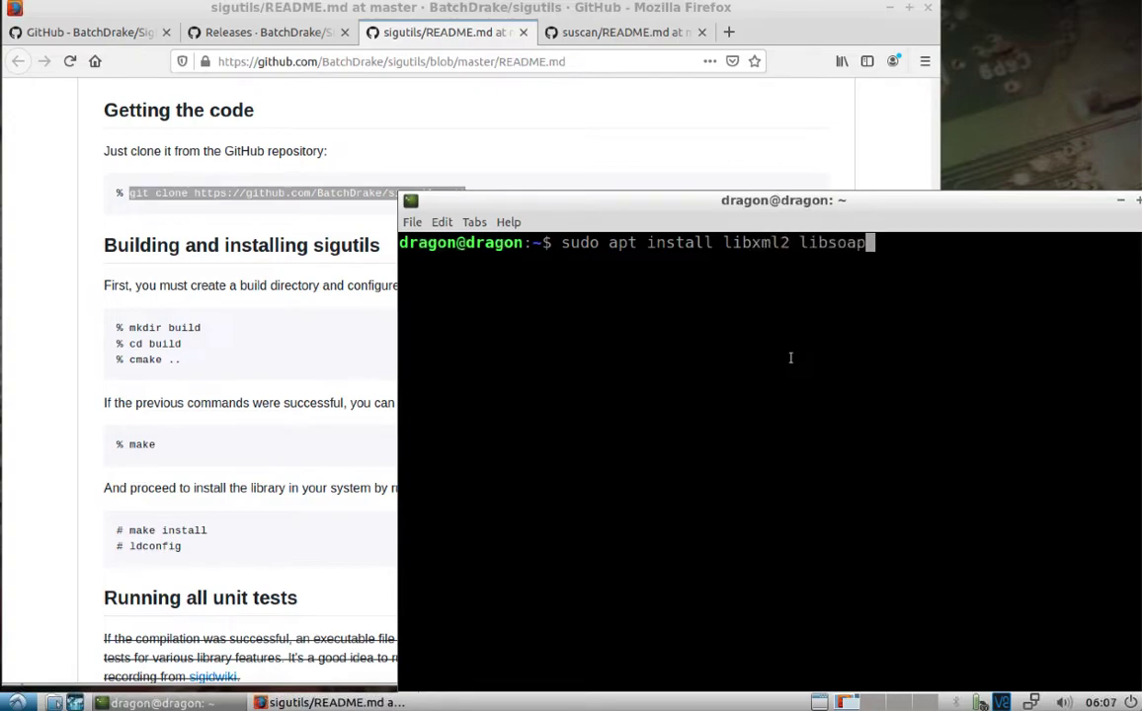
{"action": "type", "text": "ysdr-dev"}
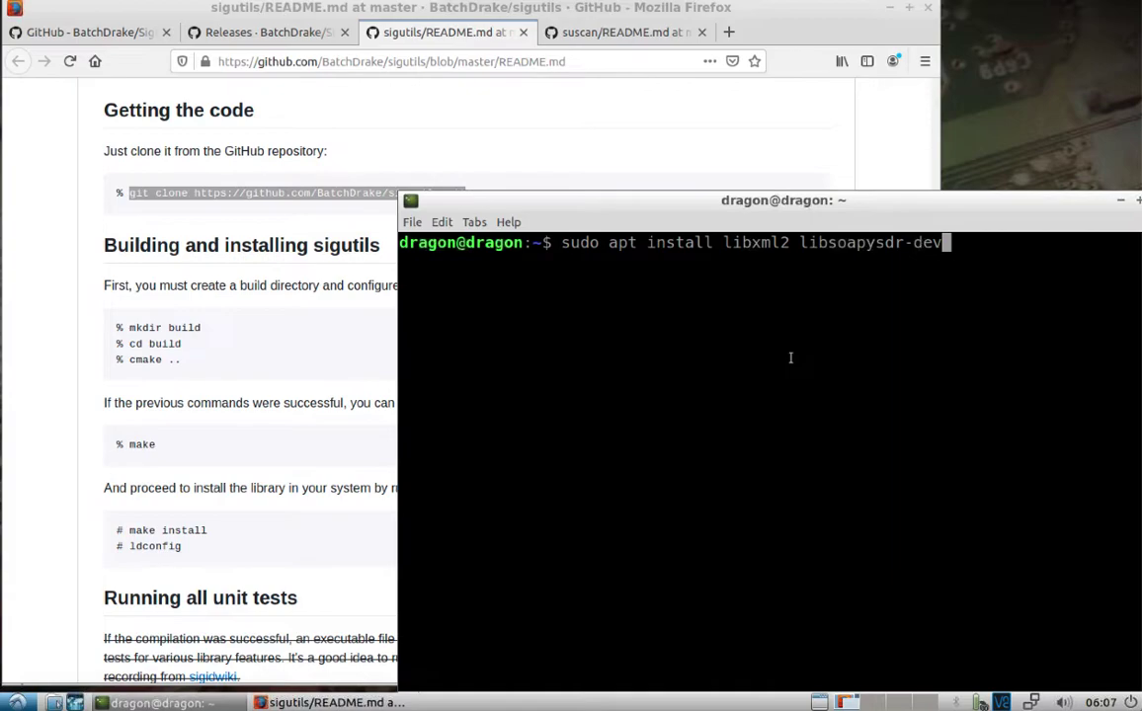
{"action": "key", "text": "Return"}
{"action": "key", "text": "Return"}
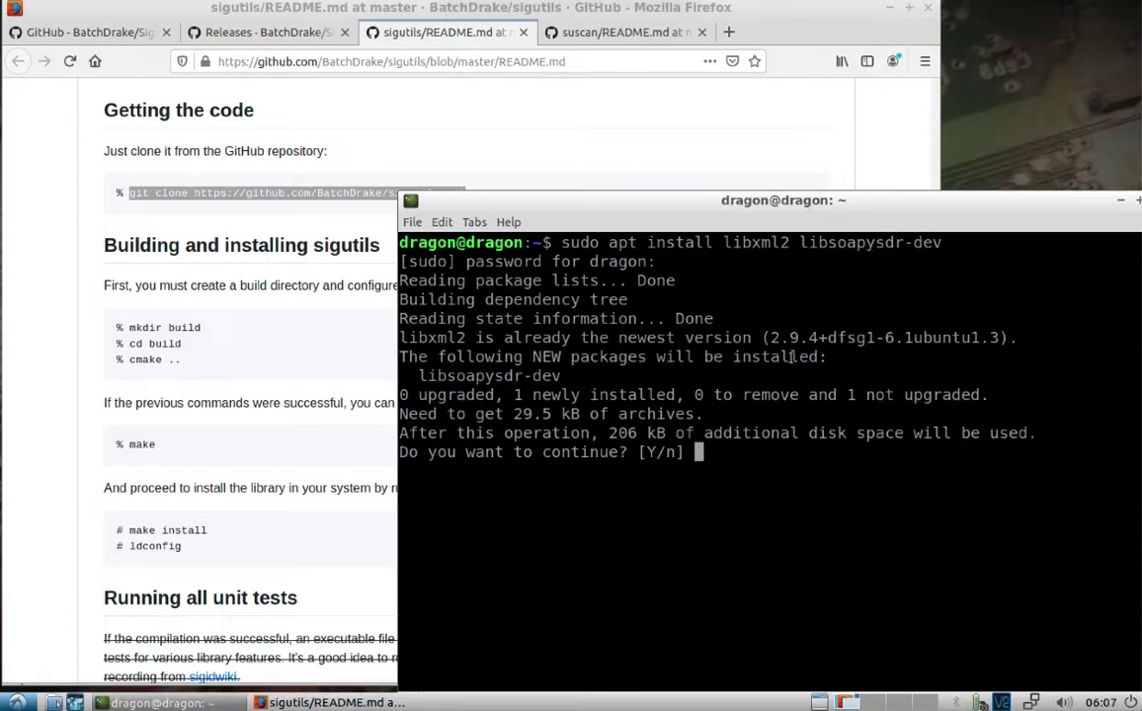
{"action": "type", "text": "y"}
{"action": "key", "text": "Return"}
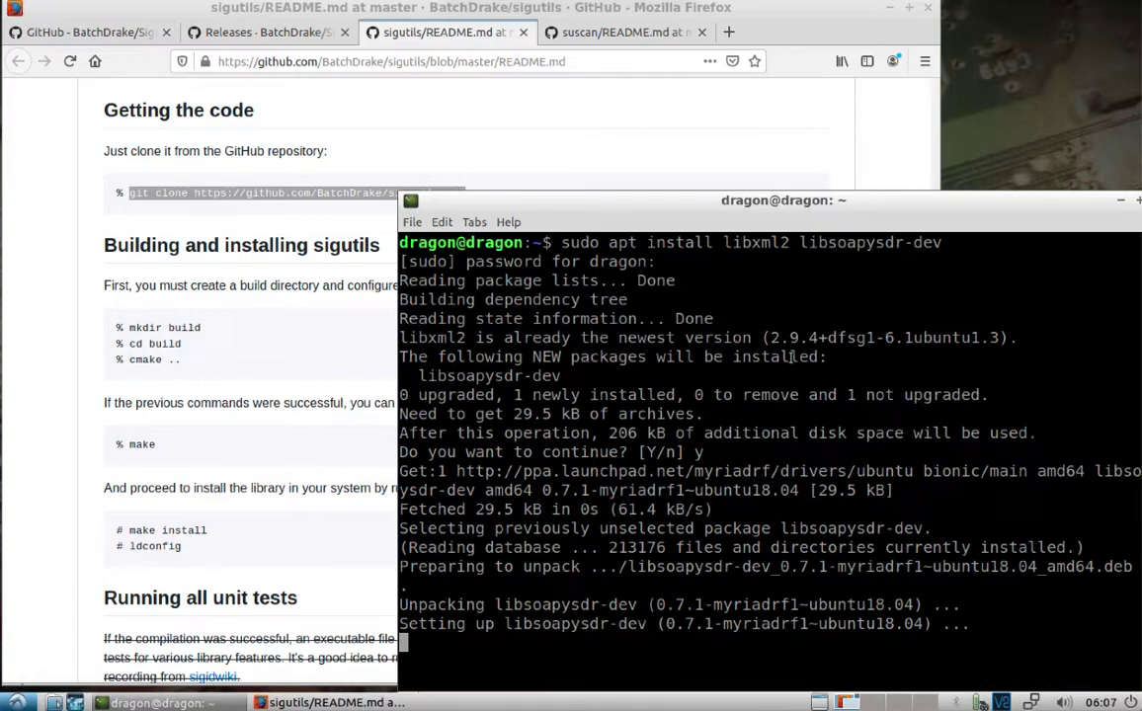
- Install libxml2-dev with sudo apt install libxml2-dev
{"action": "type", "text": "sudo "}
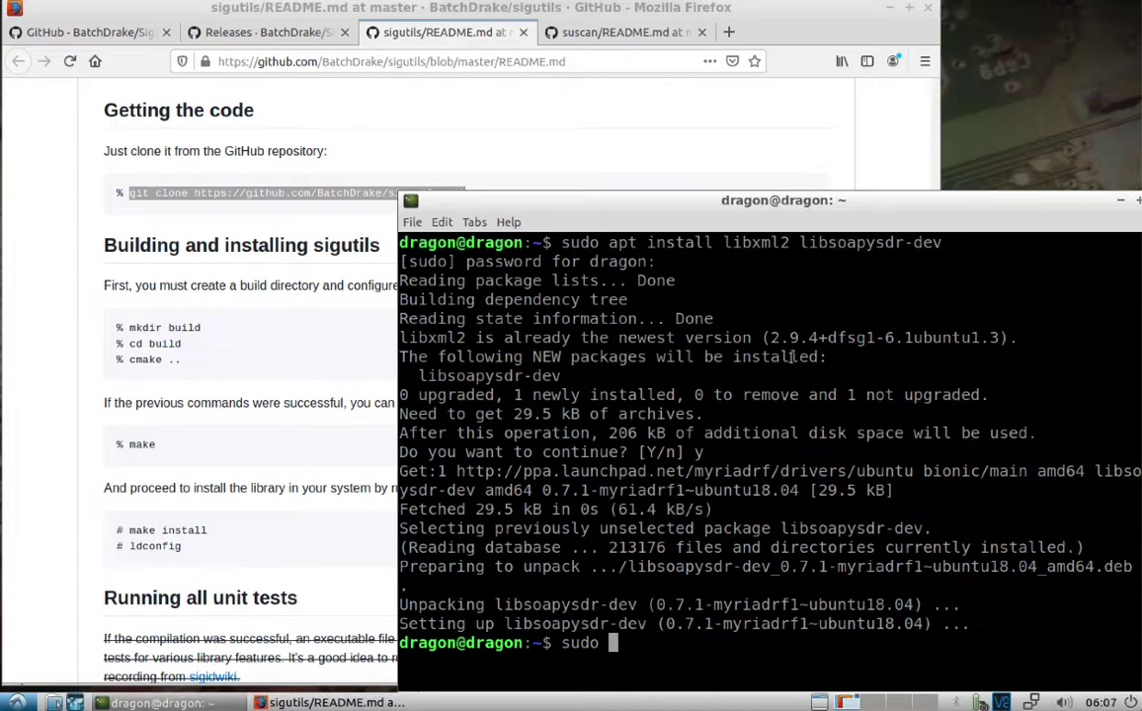
{"action": "type", "text": "lib"}
{"action": "key", "text": "BackSpace"}
{"action": "key", "text": "BackSpace"}
{"action": "key", "text": "BackSpace"}
{"action": "type", "text": "apt instal"}
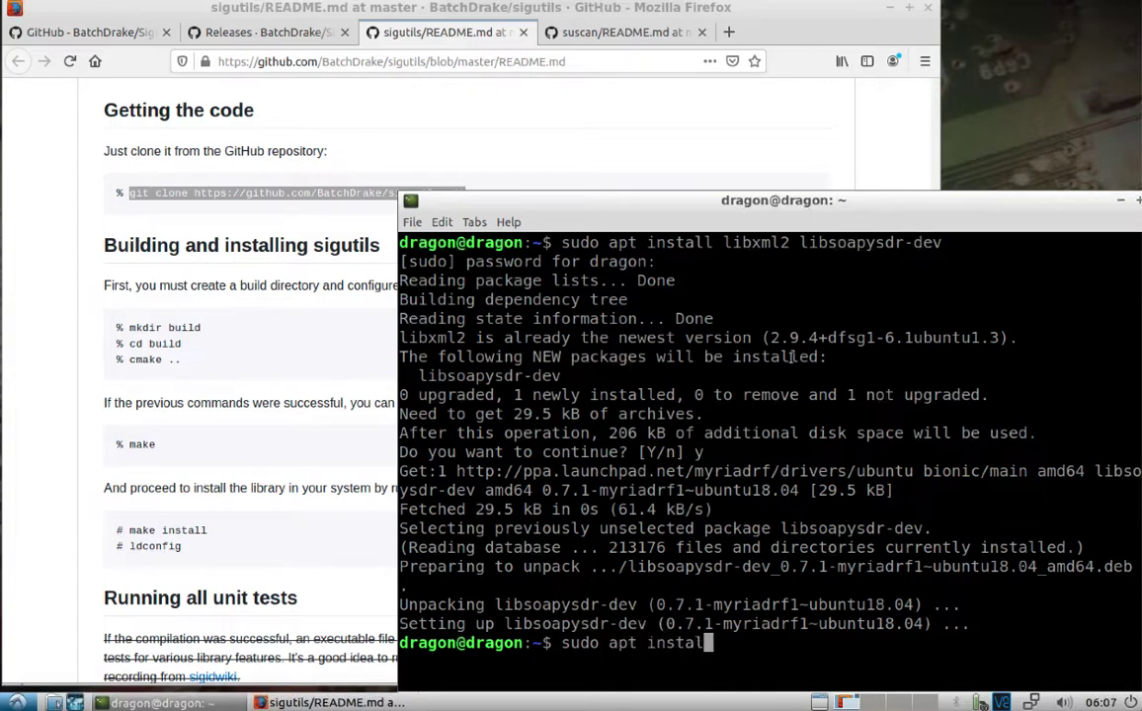
{"action": "type", "text": "l libxml"}
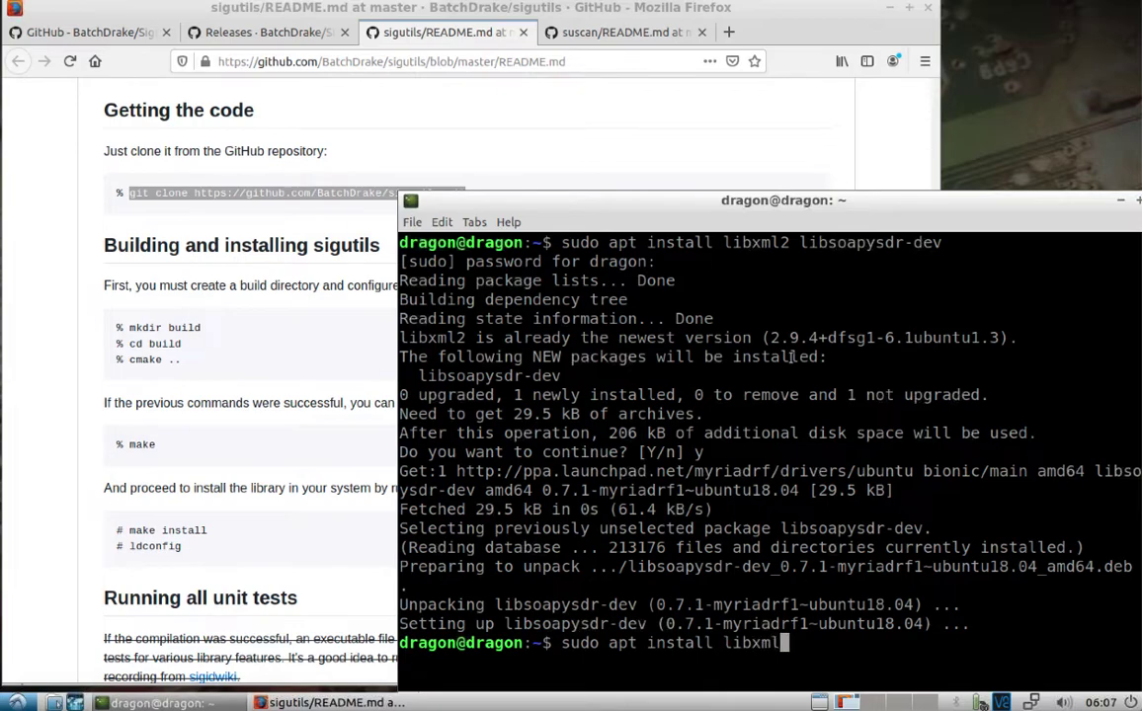
{"action": "type", "text": "2-dev"}
{"action": "key", "text": "Return"}
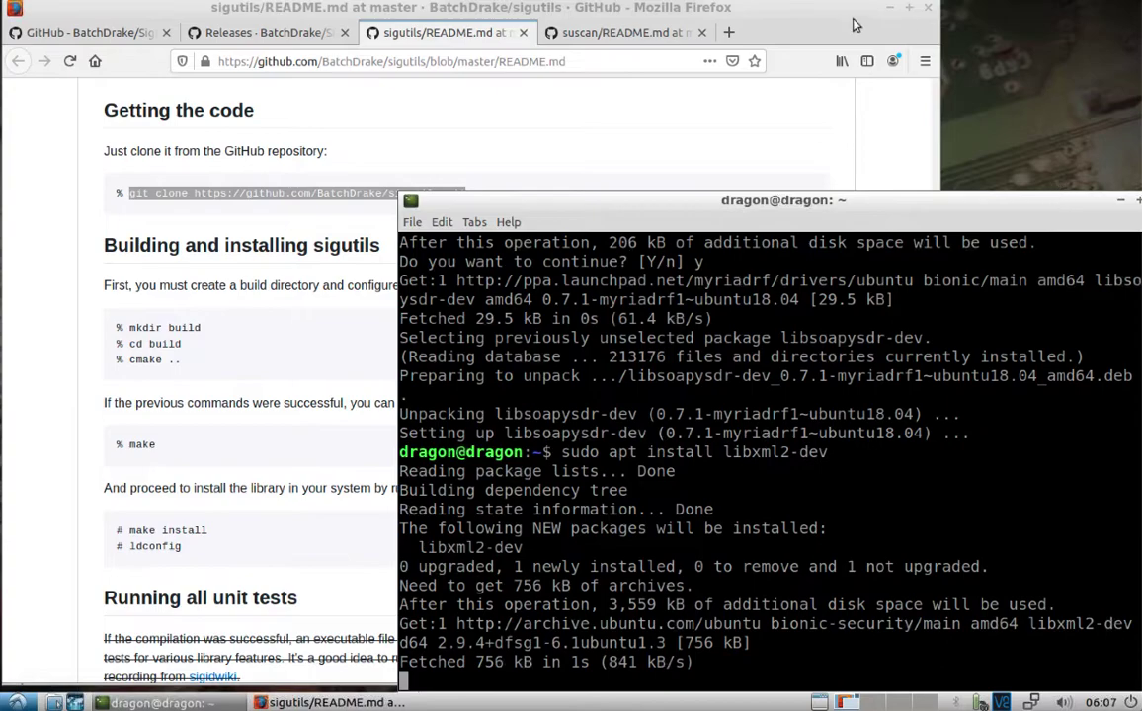
{"action": "left_click_drag", "start_coordinate": [803, 203], "coordinate": [768, 103]}
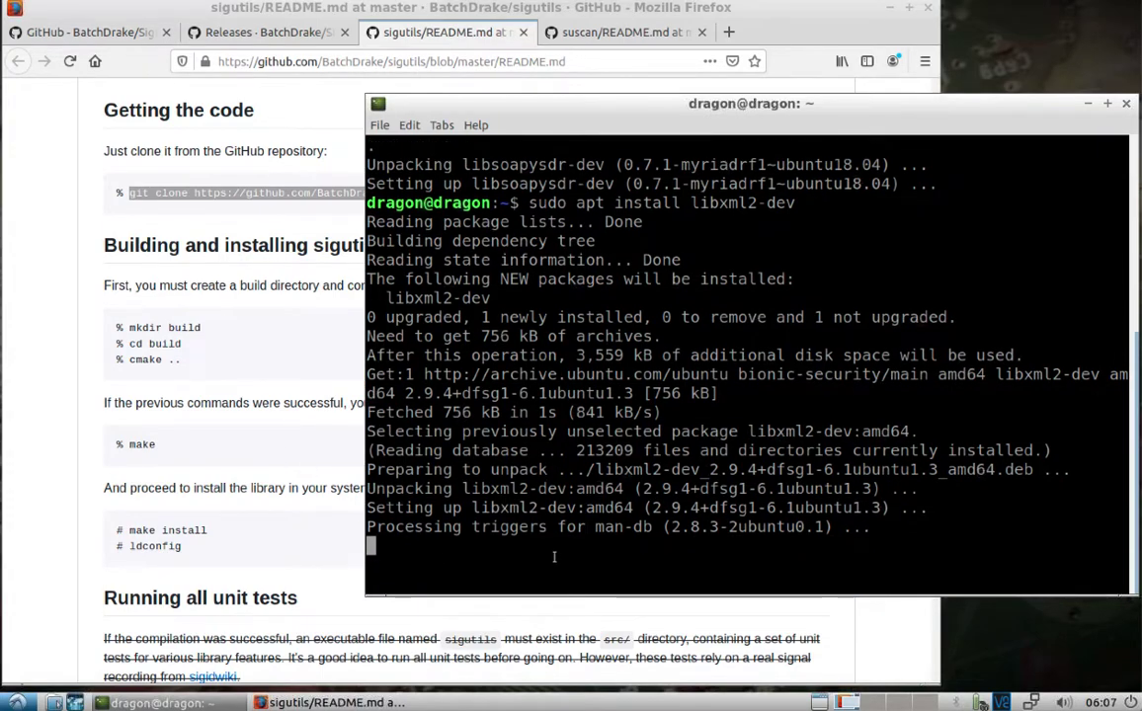
- In /usr/src, clone the sigutils repository with sudo and the pasted git clone command
{"action": "type", "text": "cd /usr/src/"}
{"action": "key", "text": "Return"}
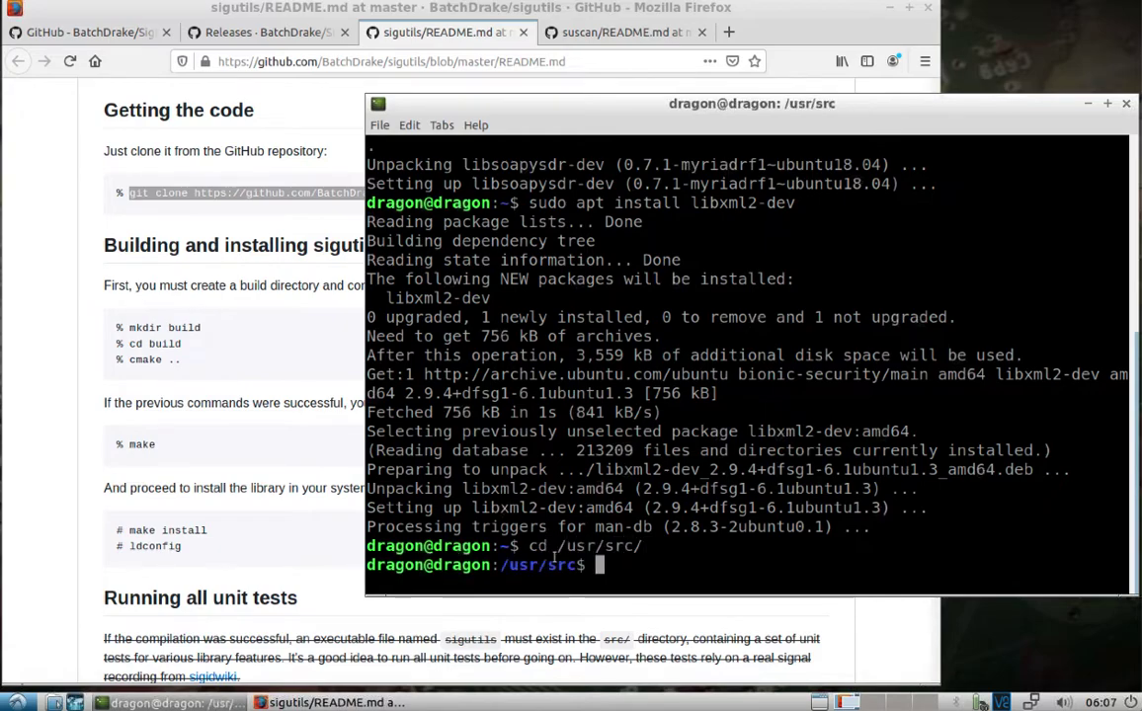
{"action": "type", "text": "clear"}
{"action": "key", "text": "Return"}
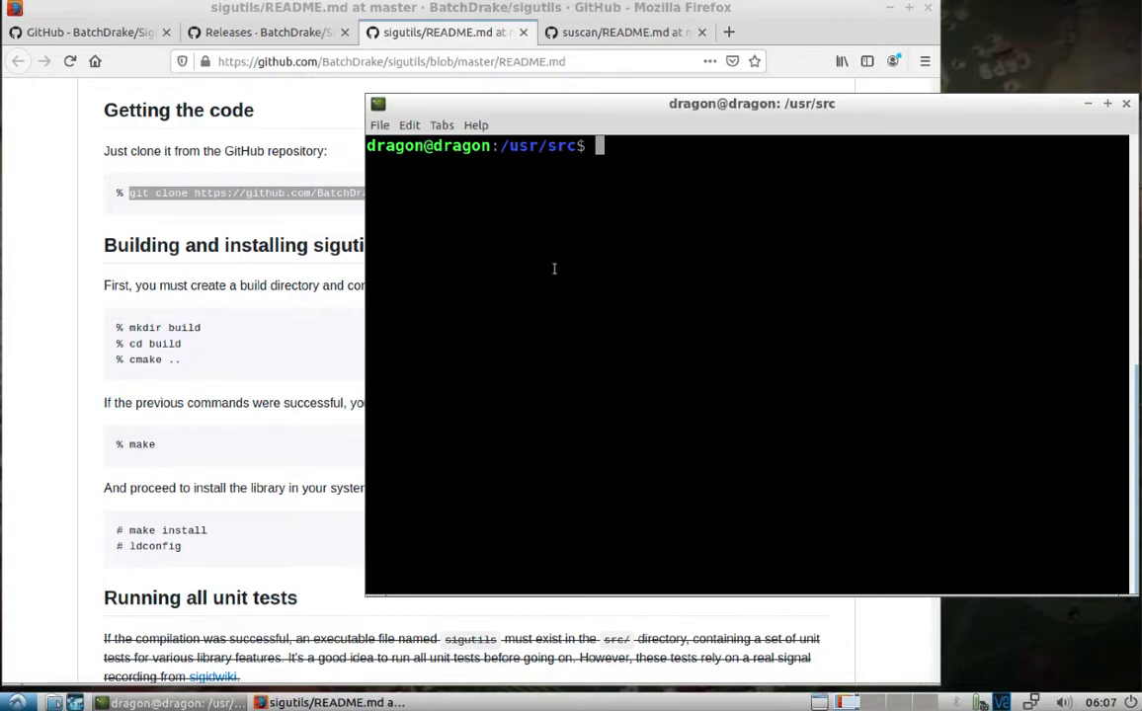
{"action": "type", "text": "sudo"}
{"action": "right_click", "coordinate": [788, 224]}
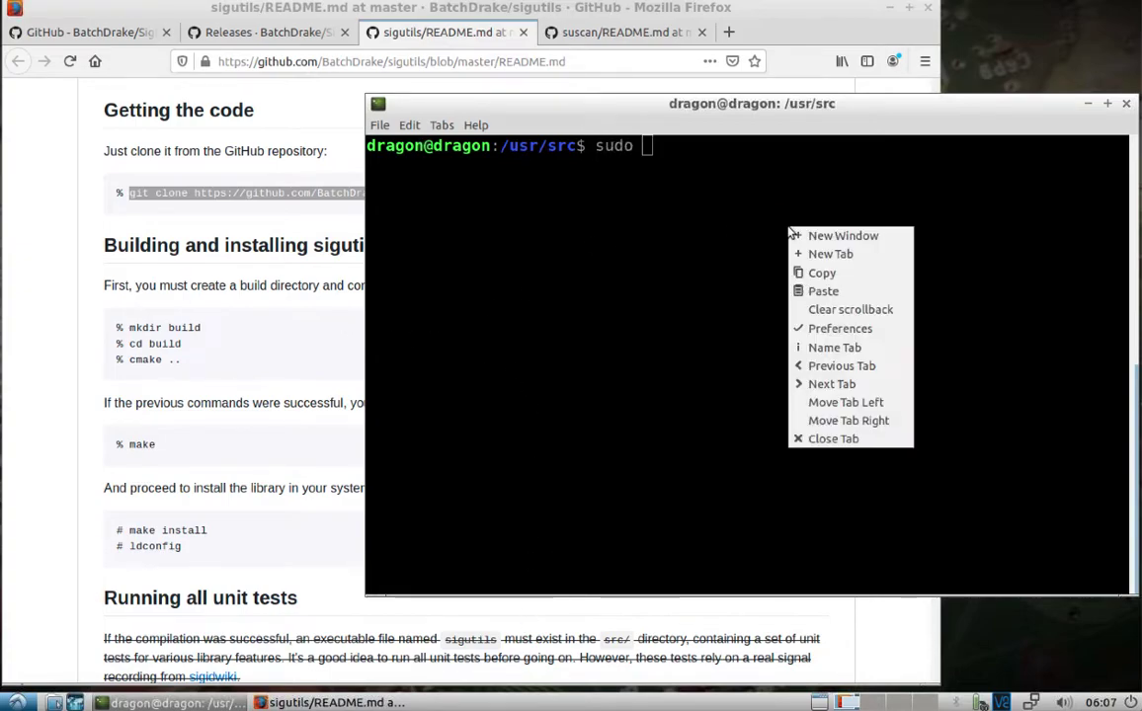
{"action": "left_click", "coordinate": [821, 293]}
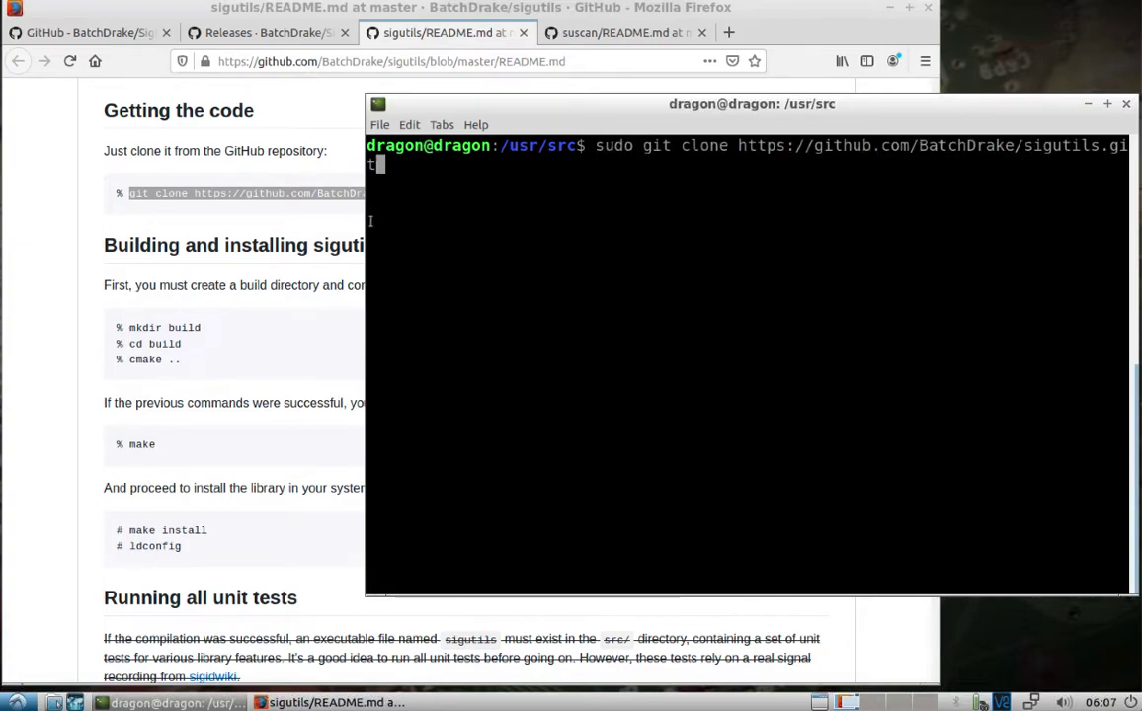
{"action": "key", "text": "Return"}
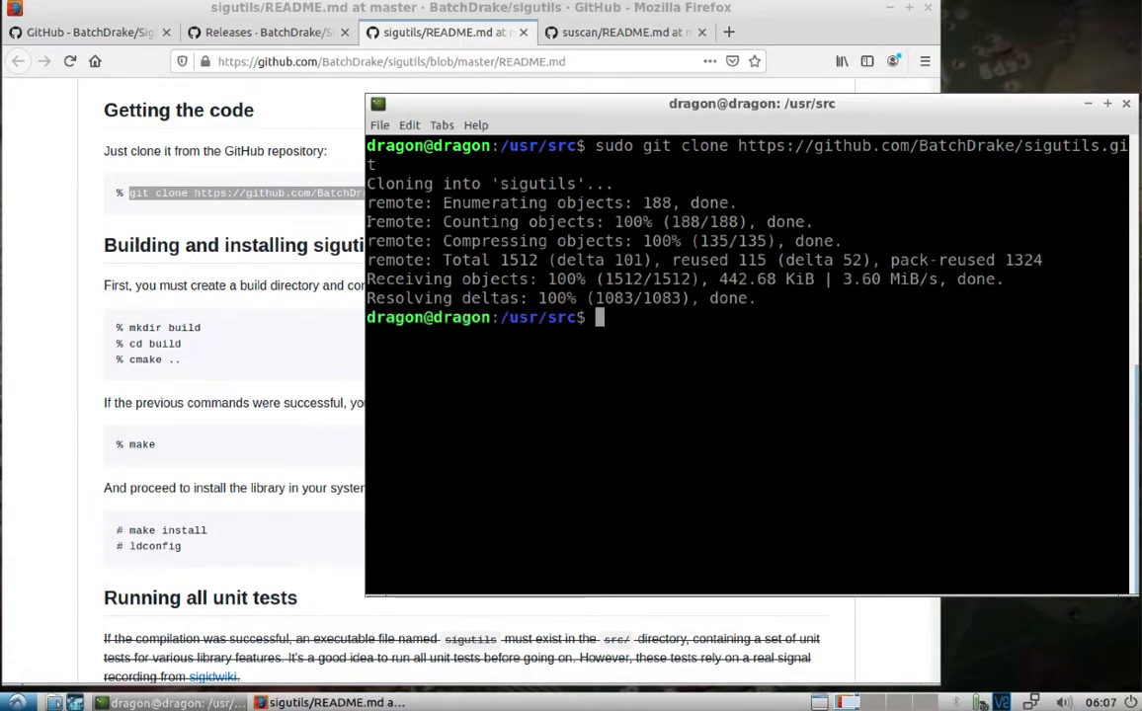
- Create and enter a sigutils build folder, then configure it with sudo cmake .
{"action": "type", "text": "cd "}
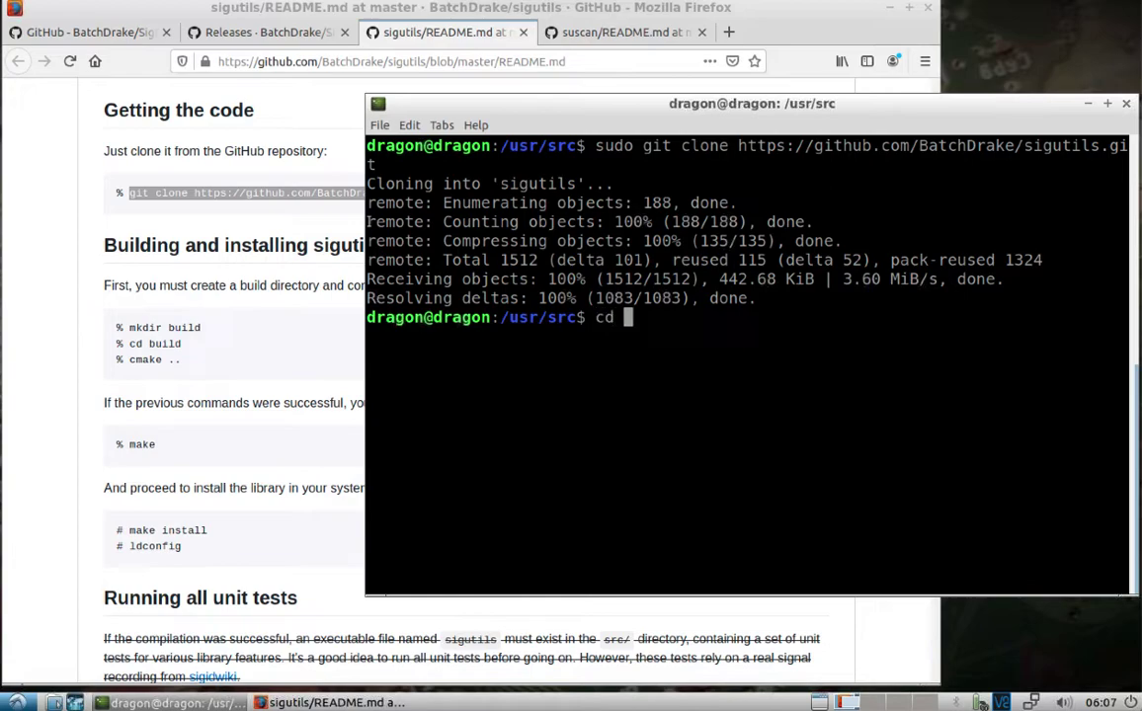
{"action": "type", "text": "si"}
{"action": "key", "text": "Tab"}
{"action": "key", "text": "Return"}
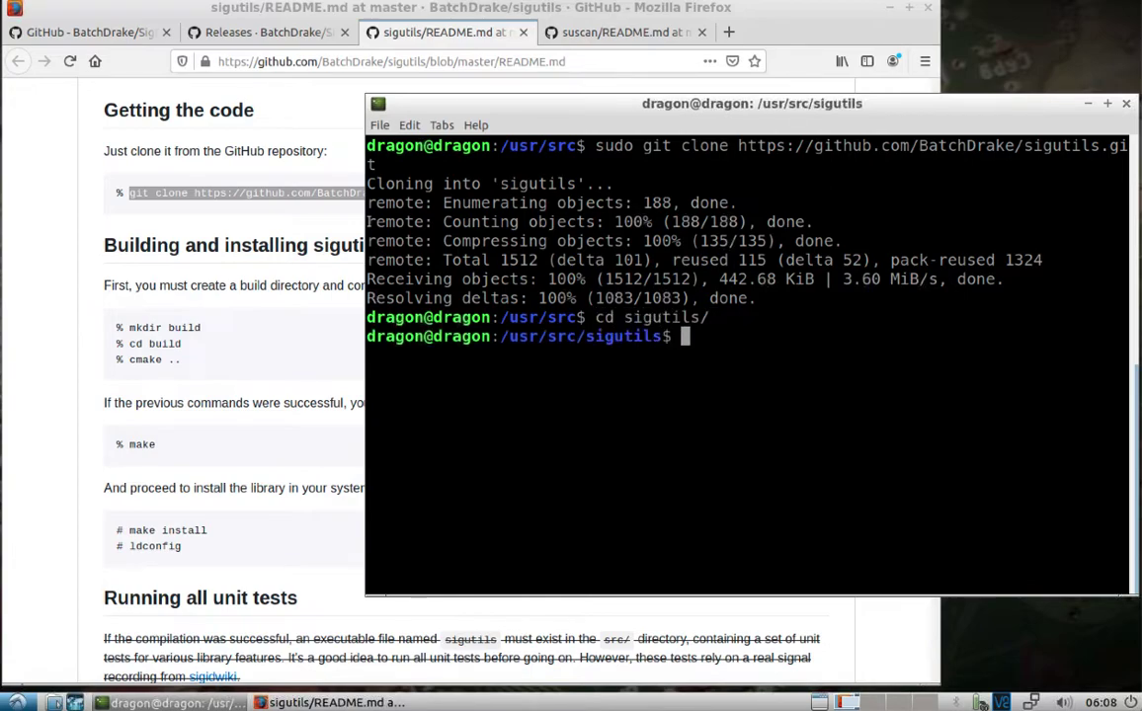
{"action": "type", "text": "sudo mkdir build"}
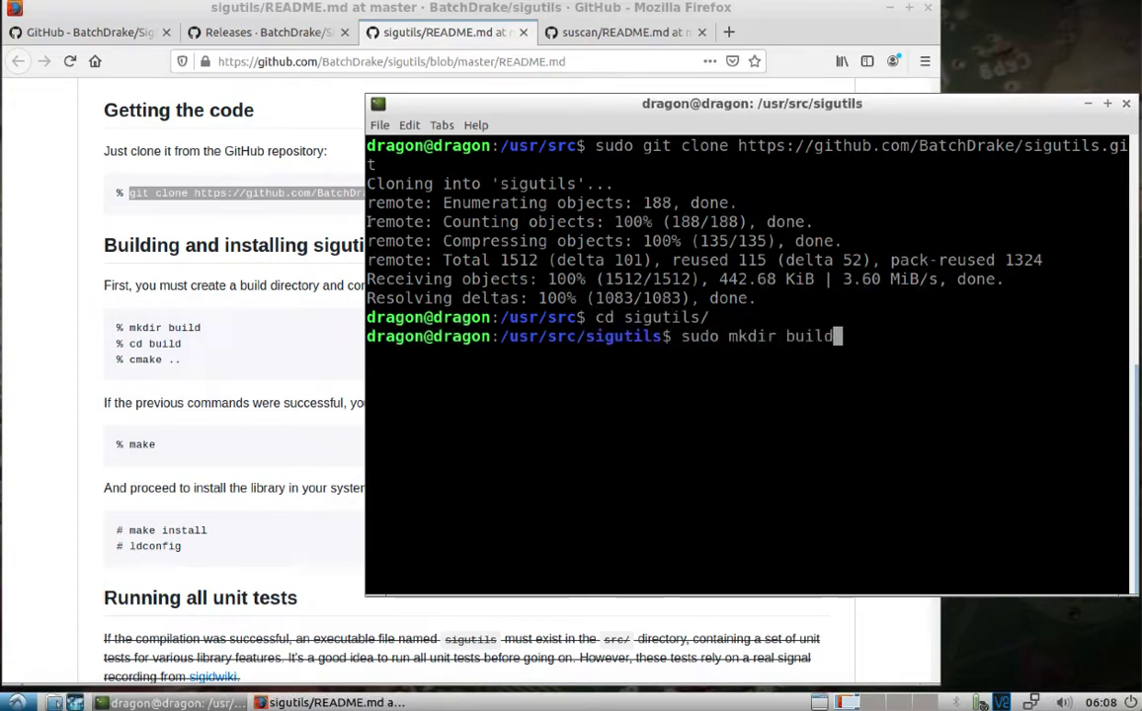
{"action": "key", "text": "Return"}
{"action": "type", "text": "cd b"}
{"action": "key", "text": "Tab"}
{"action": "key", "text": "Return"}
{"action": "type", "text": "sudo "}
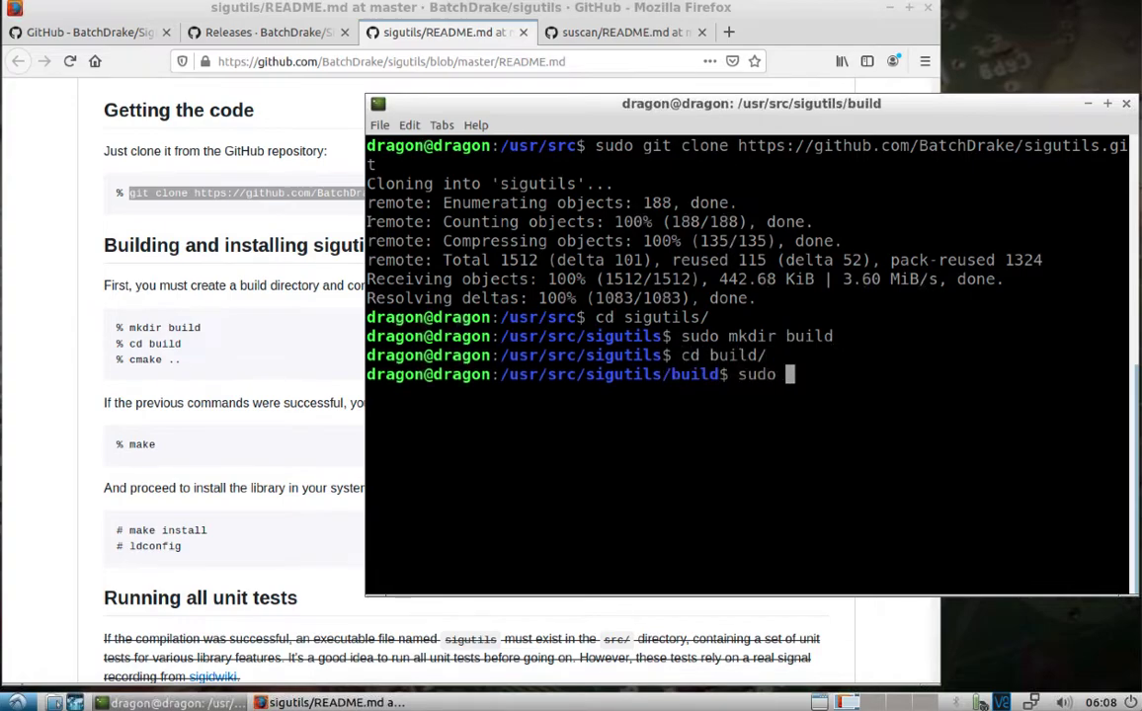
{"action": "type", "text": "cmake "}
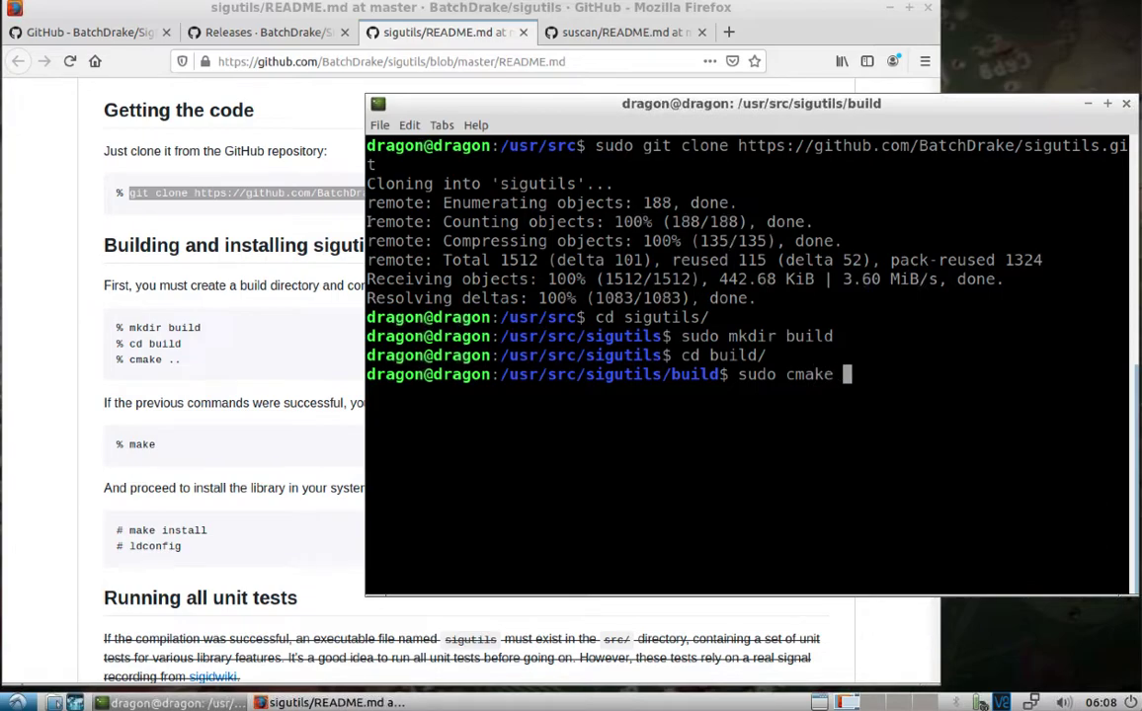
{"action": "type", "text": ".."}
{"action": "key", "text": "Return"}
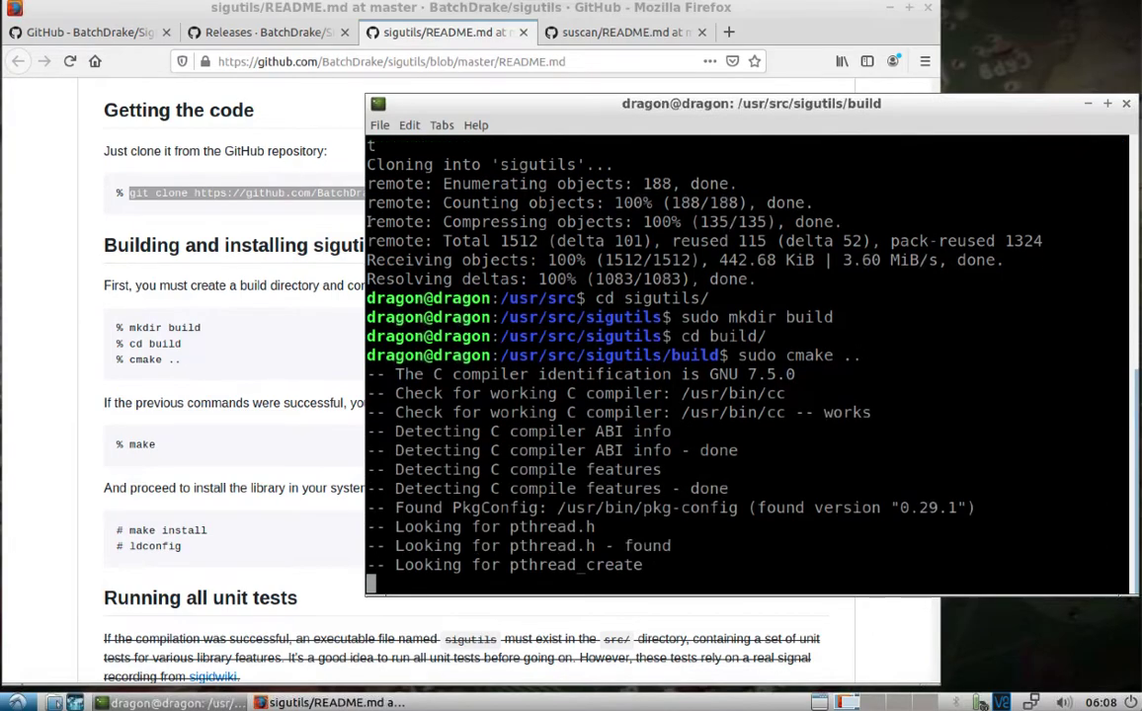
- Run sudo make, sudo make install and sudo ldconfig, then clear the terminal
{"action": "type", "text": "sudo mkae"}
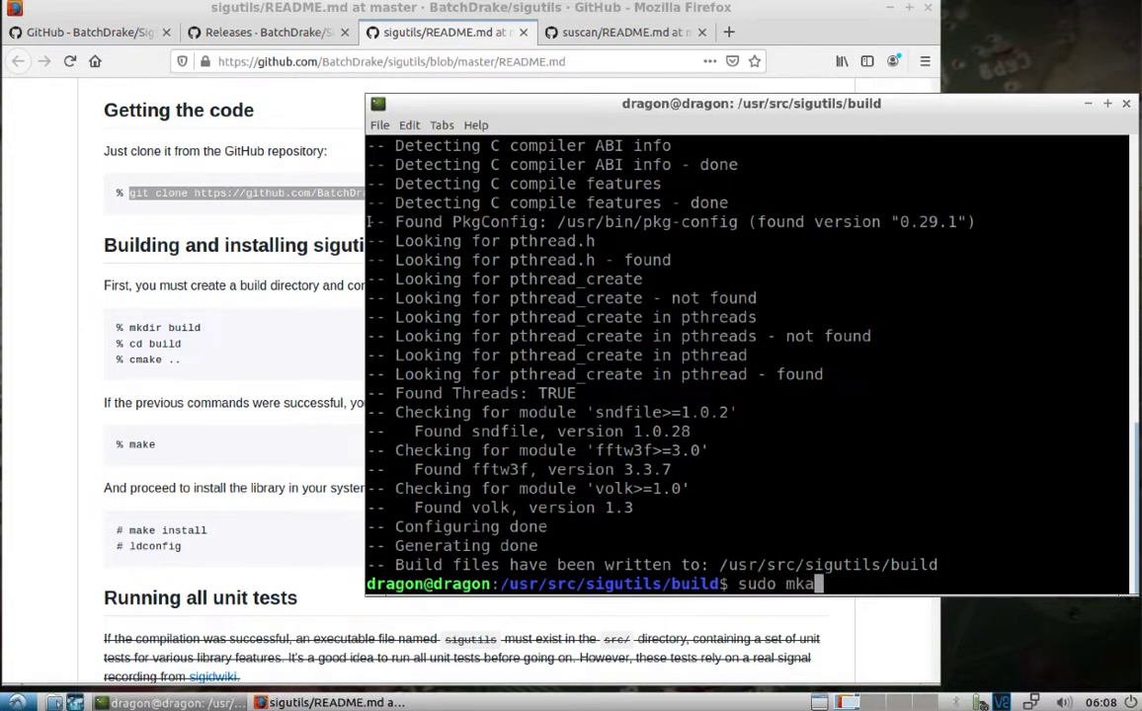
{"action": "key", "text": "BackSpace"}
{"action": "key", "text": "BackSpace"}
{"action": "key", "text": "BackSpace"}
{"action": "type", "text": "ake"}
{"action": "key", "text": "Return"}
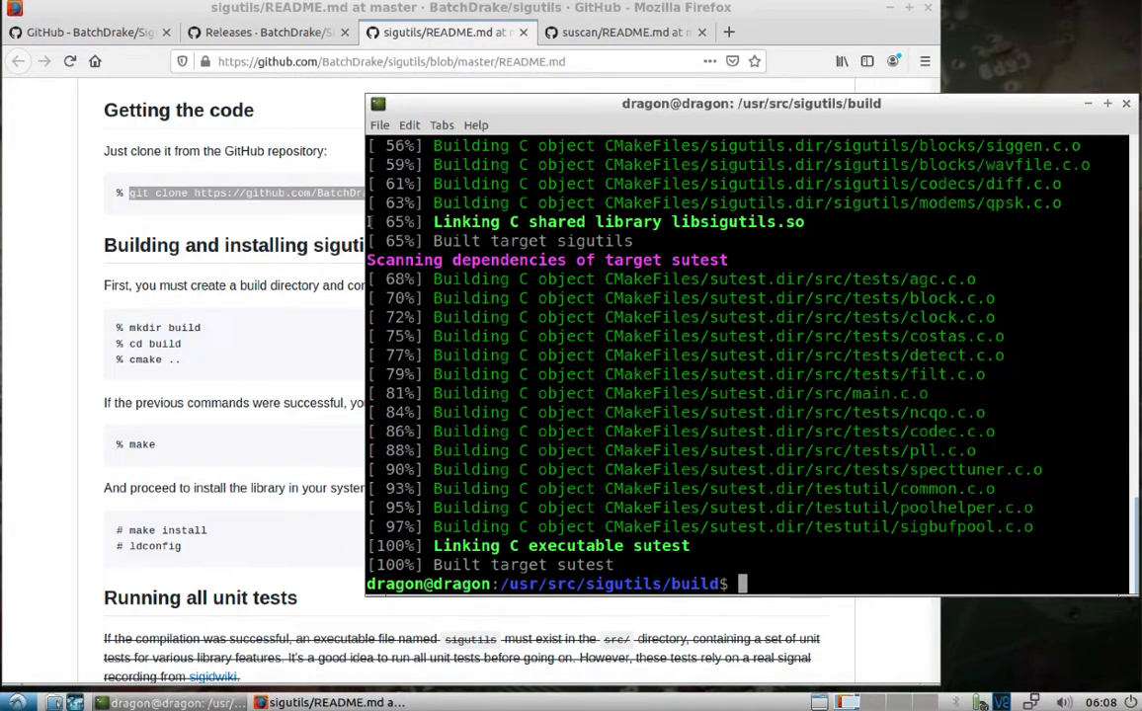
{"action": "type", "text": "sudo make install"}
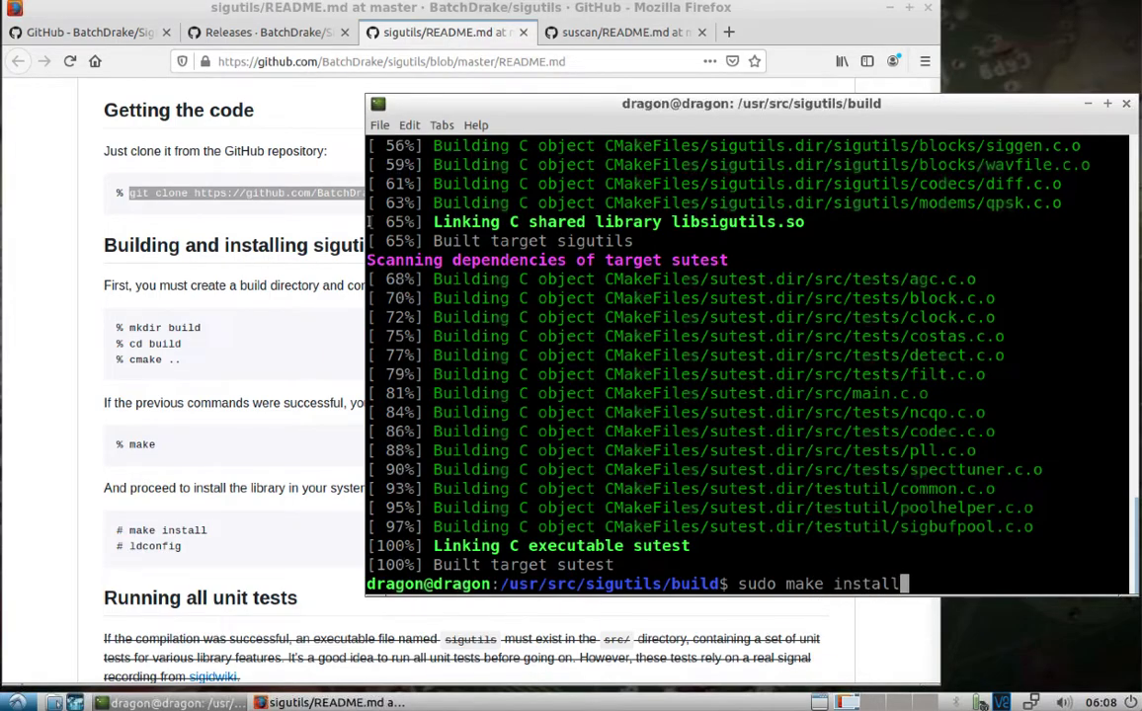
{"action": "key", "text": "Return"}
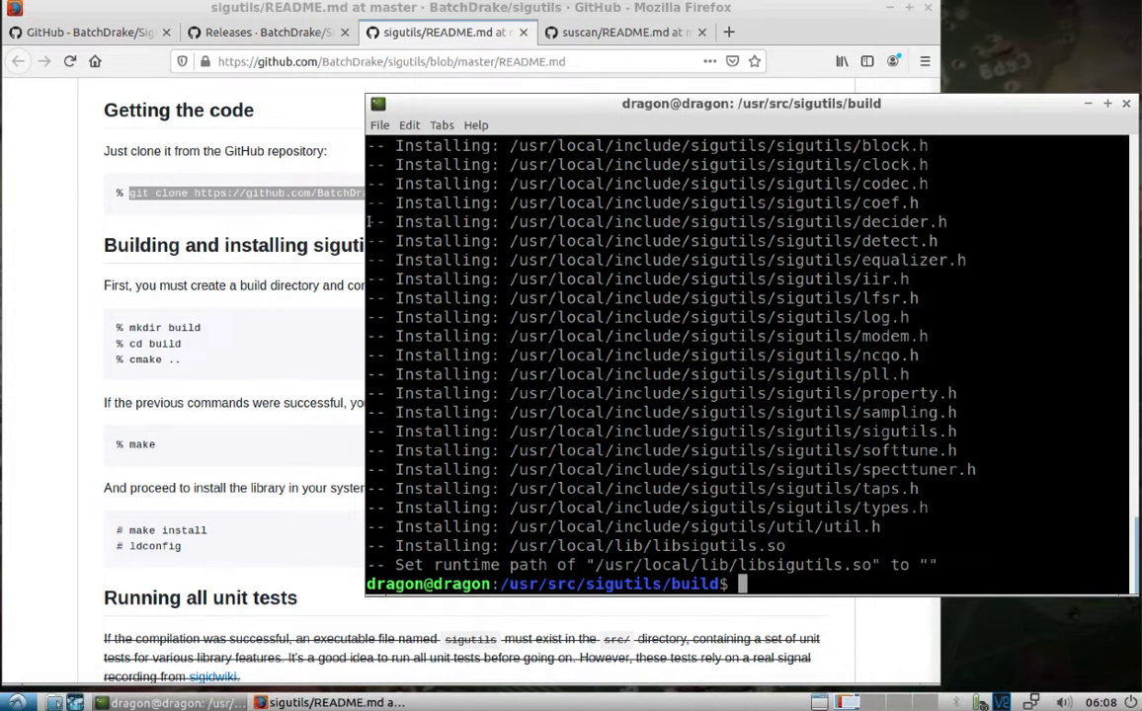
{"action": "type", "text": "sudo ldconfig"}
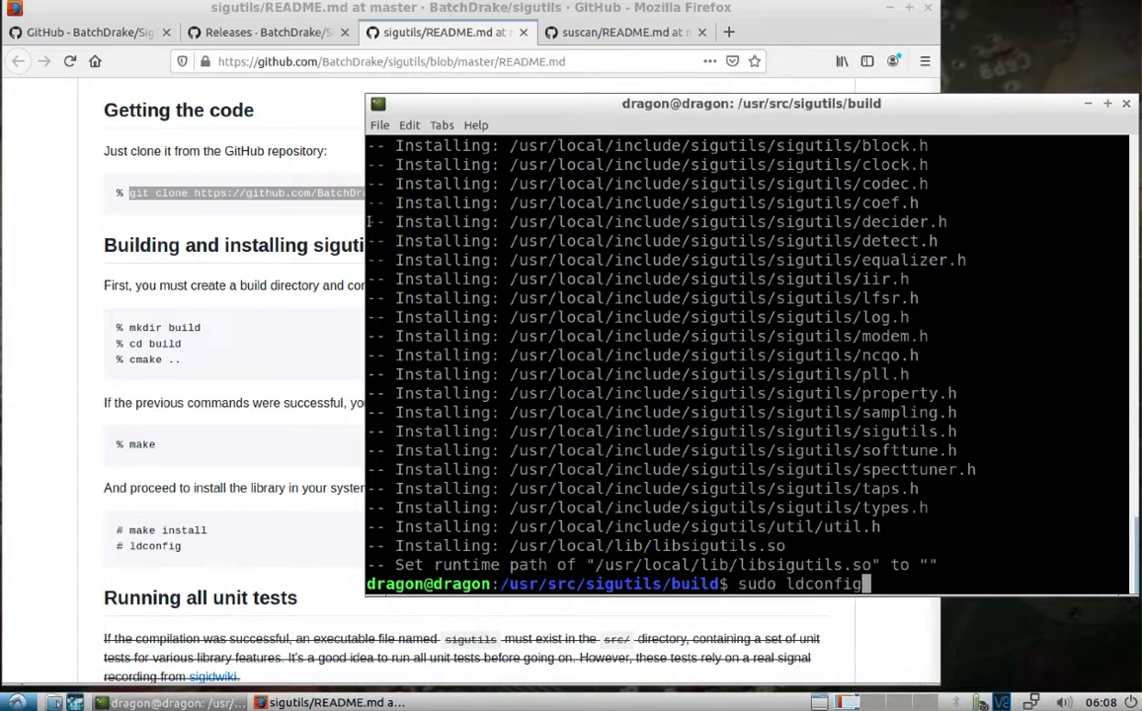
{"action": "key", "text": "Return"}
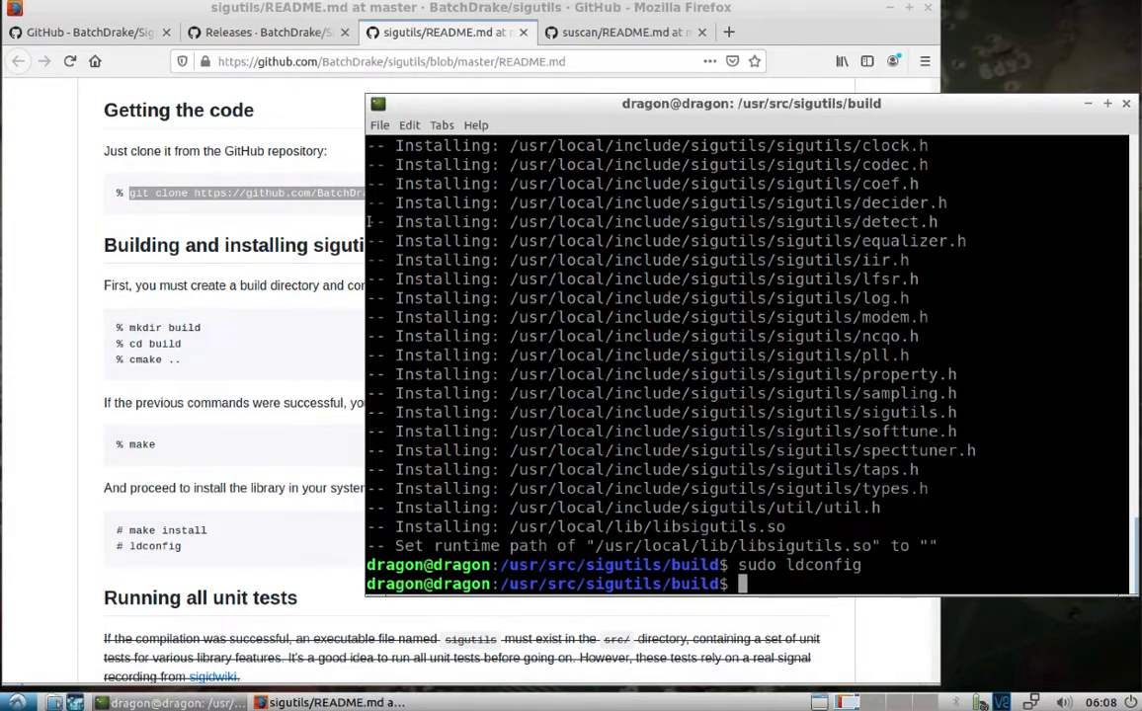
{"action": "type", "text": "clear"}
{"action": "key", "text": "Return"}
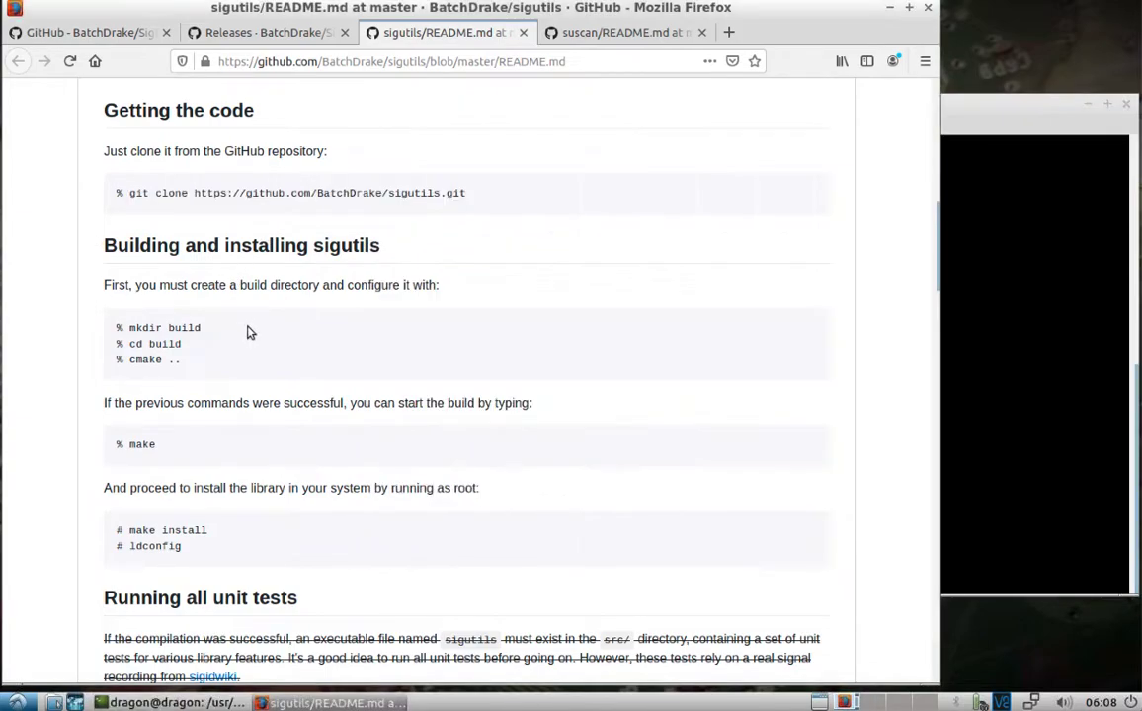
- From the suscan README, go to the suscan repo and copy its HTTPS URL from Clone or download
{"action": "key", "text": "ctrl+Tab"}
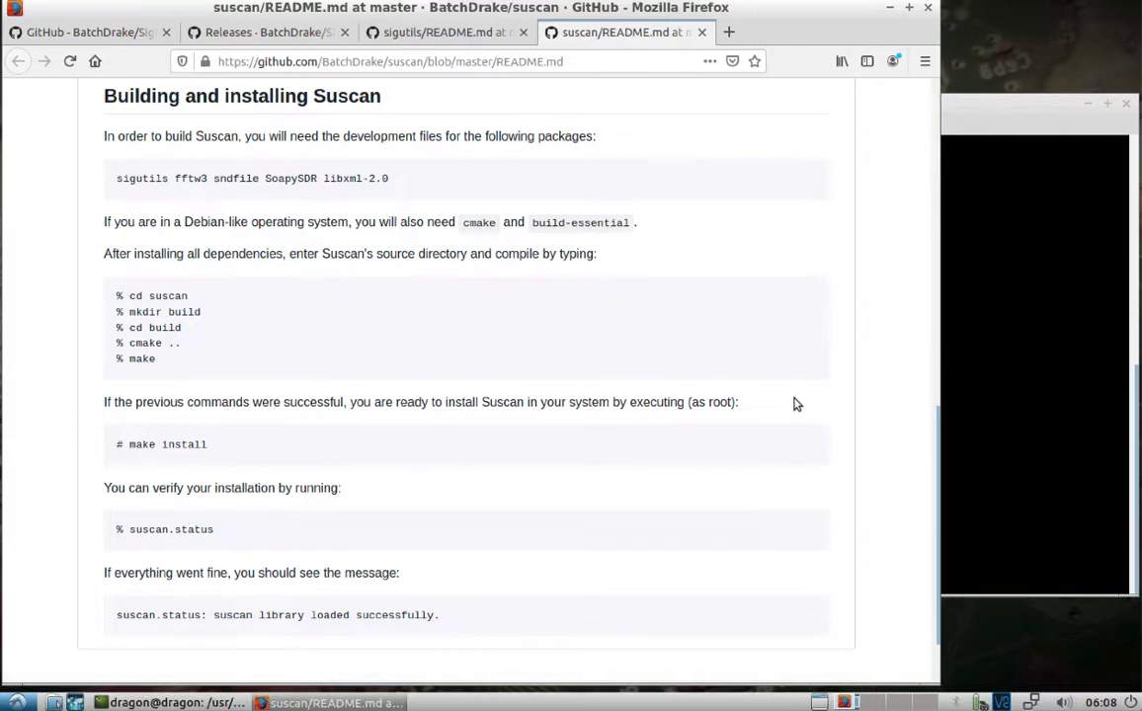
{"action": "key", "text": "Home"}
{"action": "left_click", "coordinate": [203, 158]}
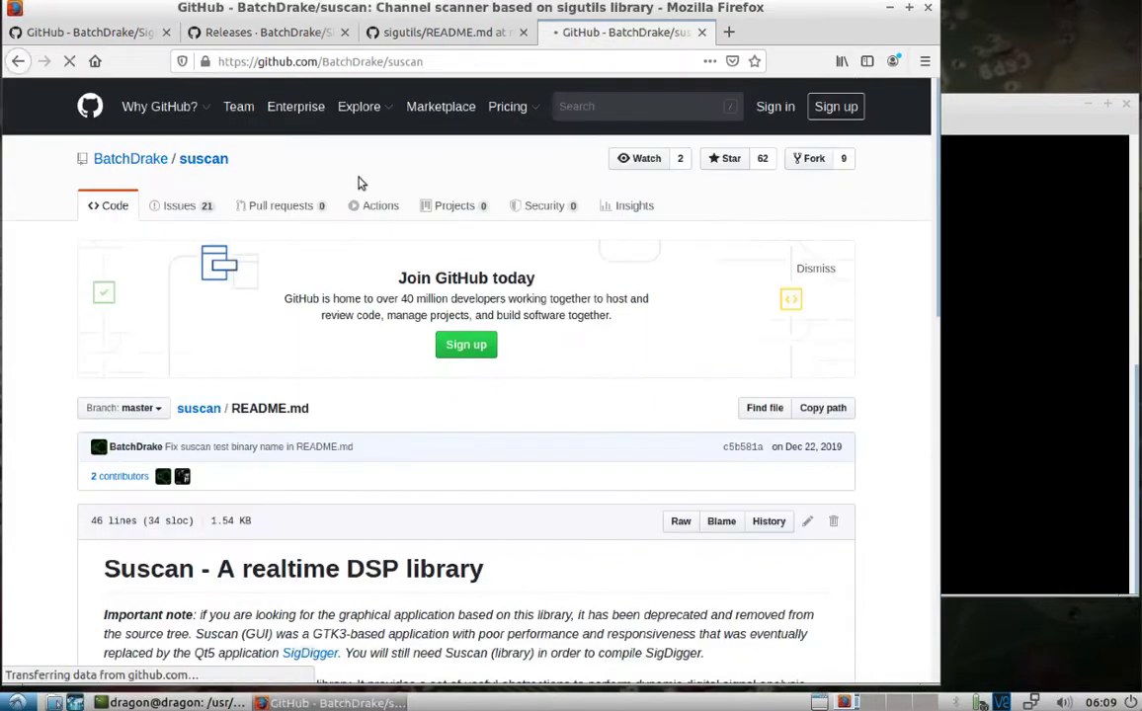
{"action": "left_click", "coordinate": [813, 491]}
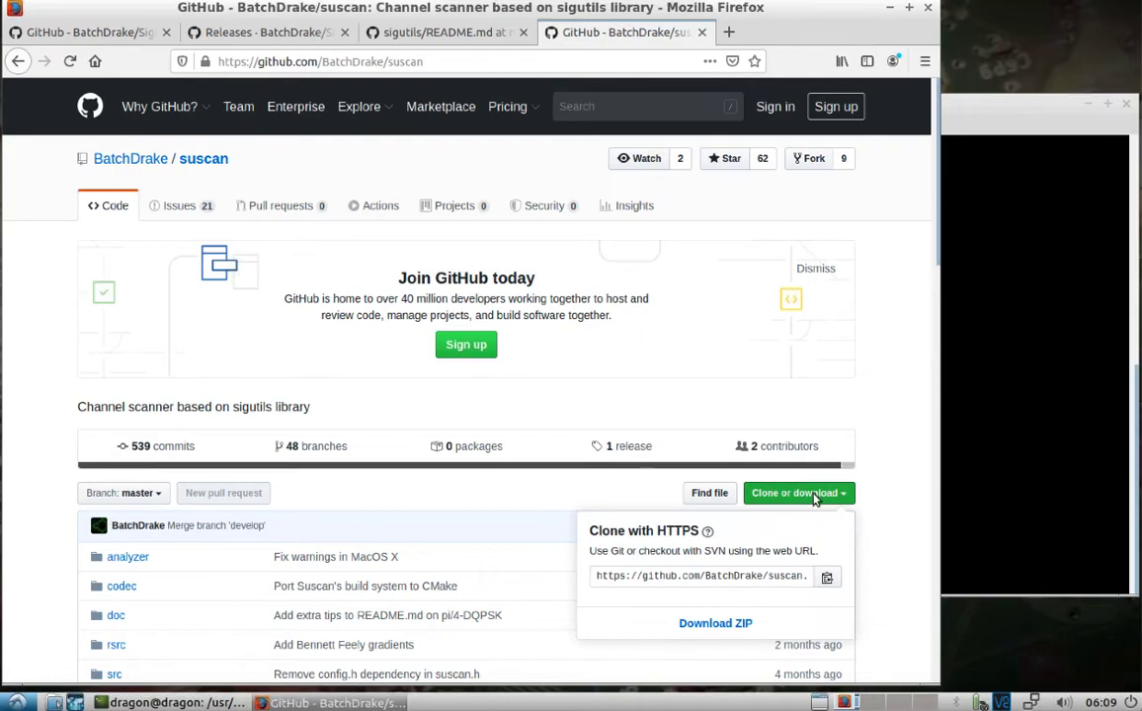
{"action": "left_click_drag", "start_coordinate": [596, 576], "coordinate": [706, 578]}
{"action": "triple_click", "coordinate": [708, 576]}
{"action": "key", "text": "ctrl+c"}
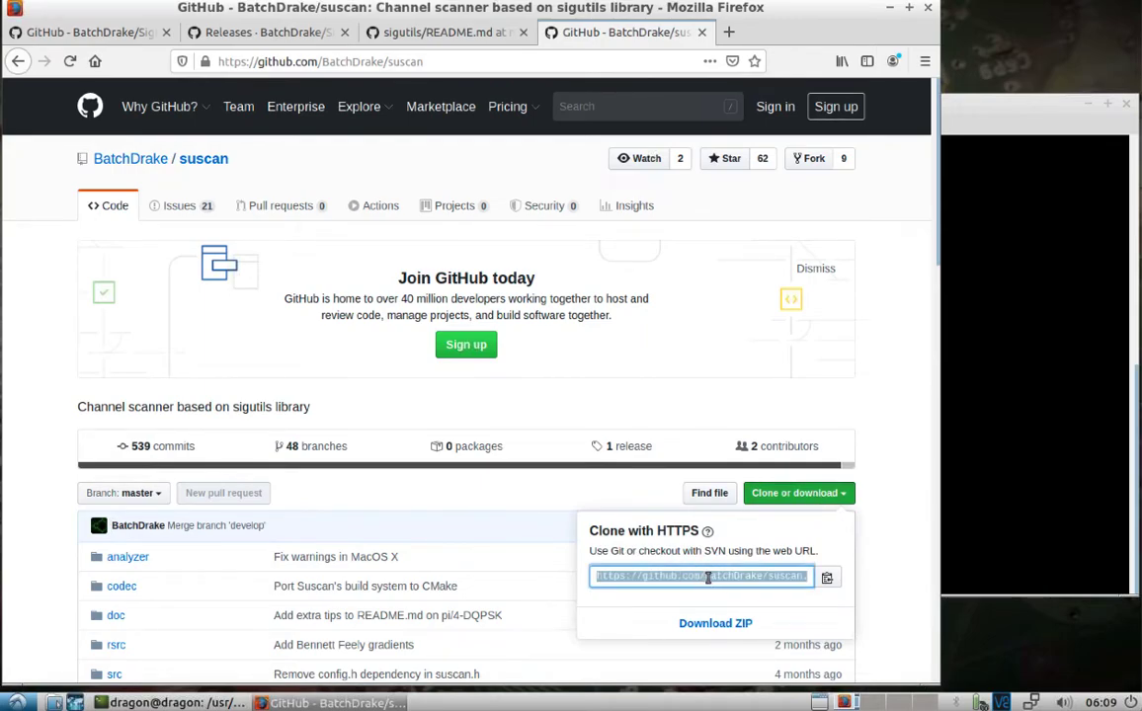
{"action": "right_click", "coordinate": [707, 575]}
{"action": "left_click", "coordinate": [747, 415]}
- Go up to /usr/src and clone suscan with sudo git clone and the pasted URL
{"action": "left_click", "coordinate": [954, 306]}
{"action": "type", "text": "cd ../.."}
{"action": "key", "text": "Return"}
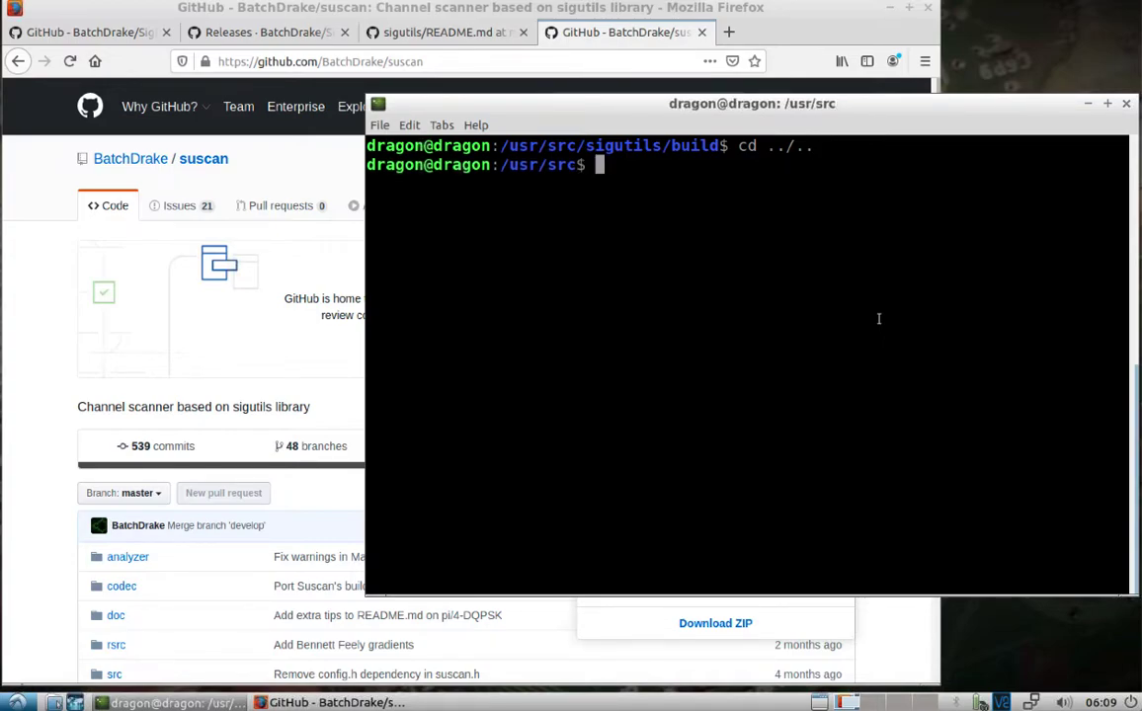
{"action": "type", "text": "sudo git "}
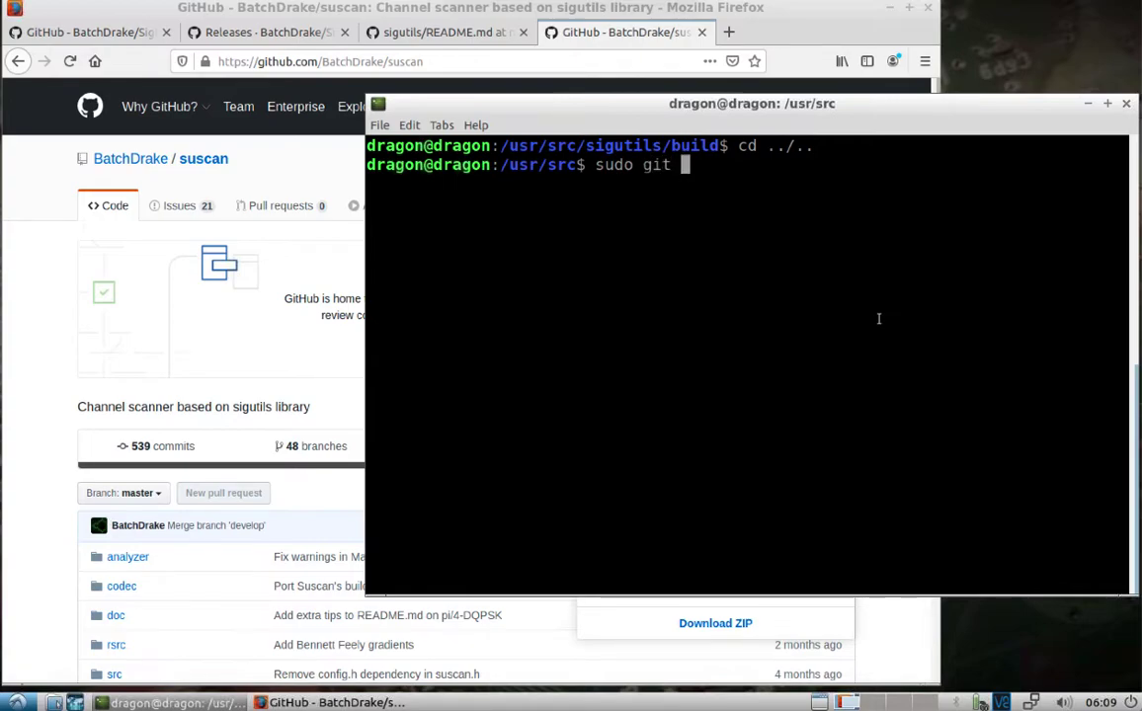
{"action": "type", "text": "clone"}
{"action": "right_click", "coordinate": [884, 316]}
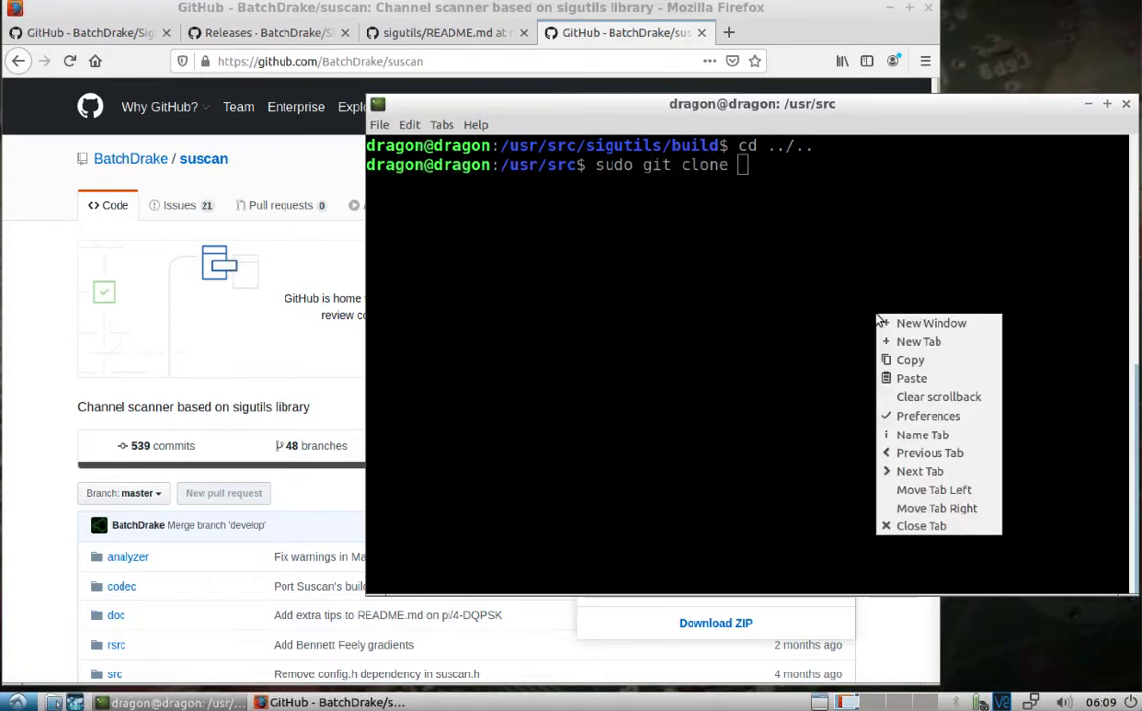
{"action": "left_click", "coordinate": [912, 377]}
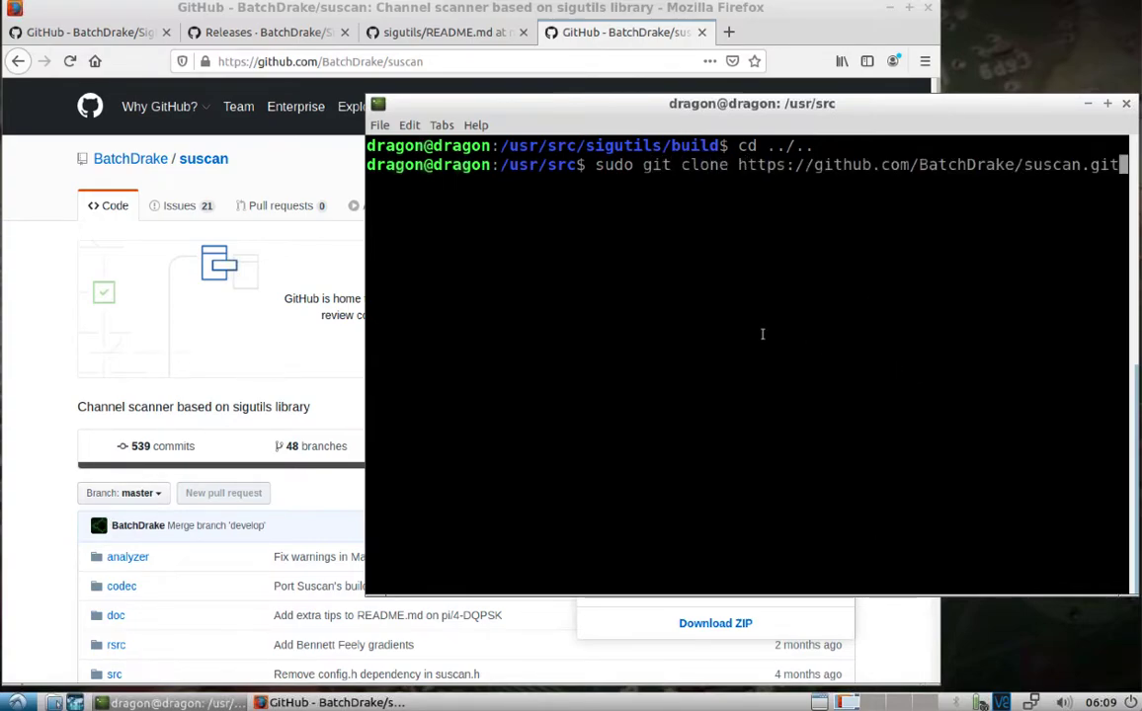
{"action": "key", "text": "Return"}
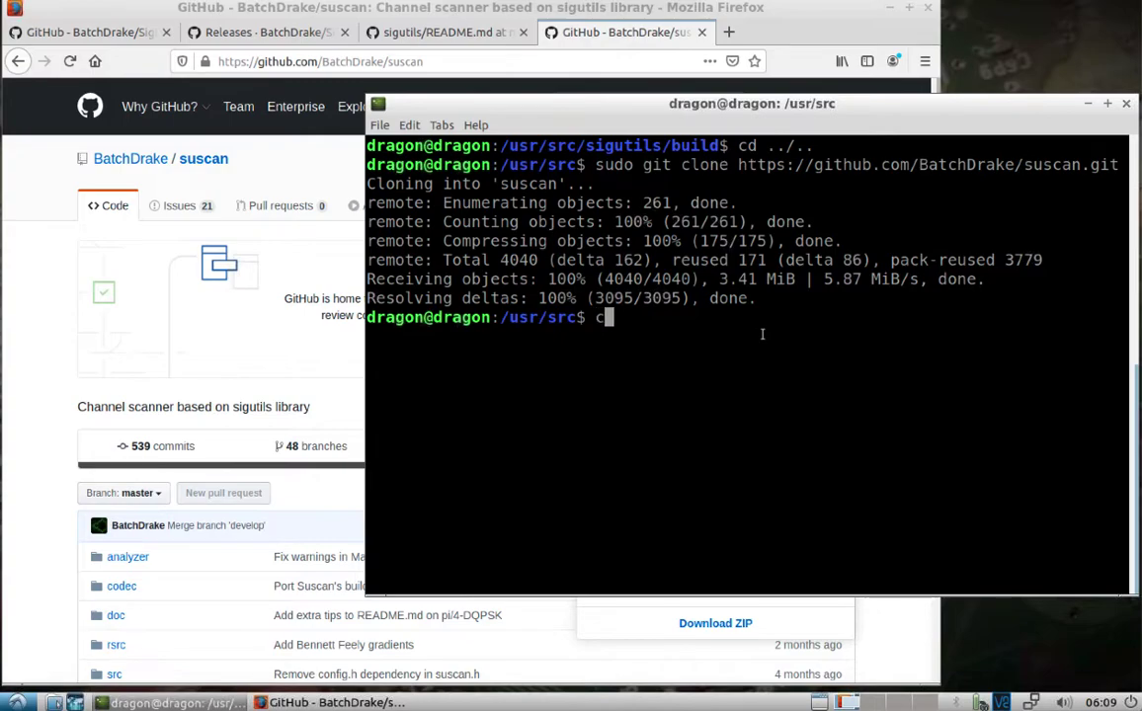
- Create and enter suscan/build, then type sudo cmake .
{"action": "type", "text": "cd su"}
{"action": "key", "text": "Tab"}
{"action": "key", "text": "Return"}
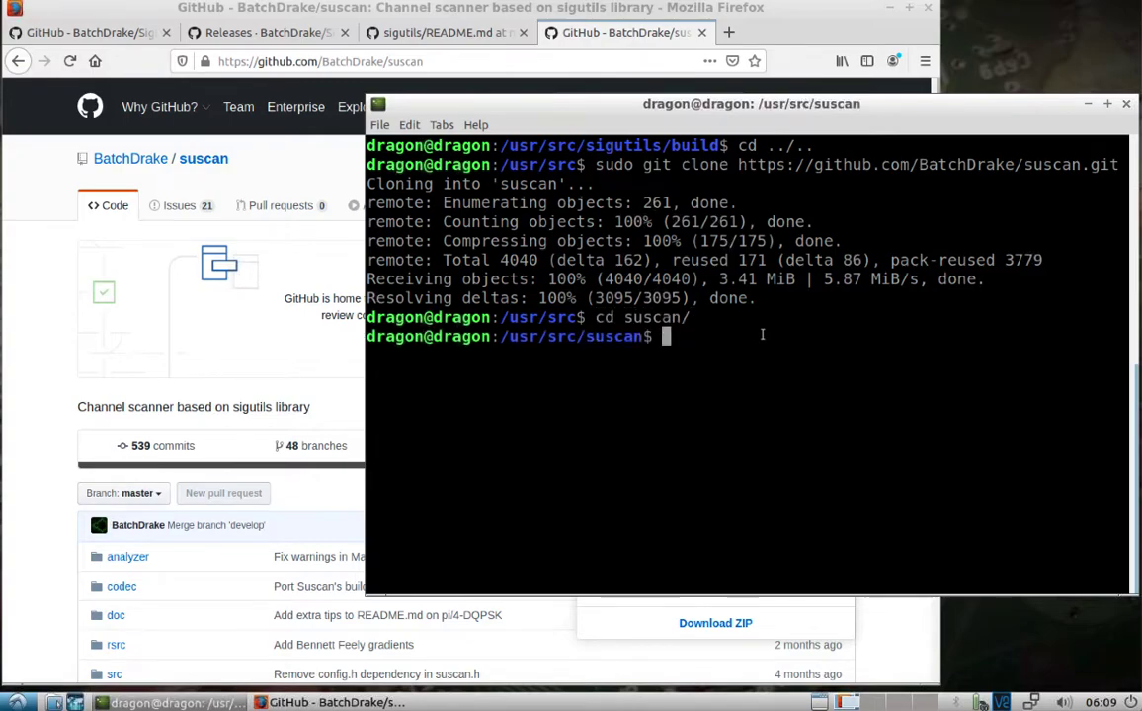
{"action": "type", "text": "sudo m"}
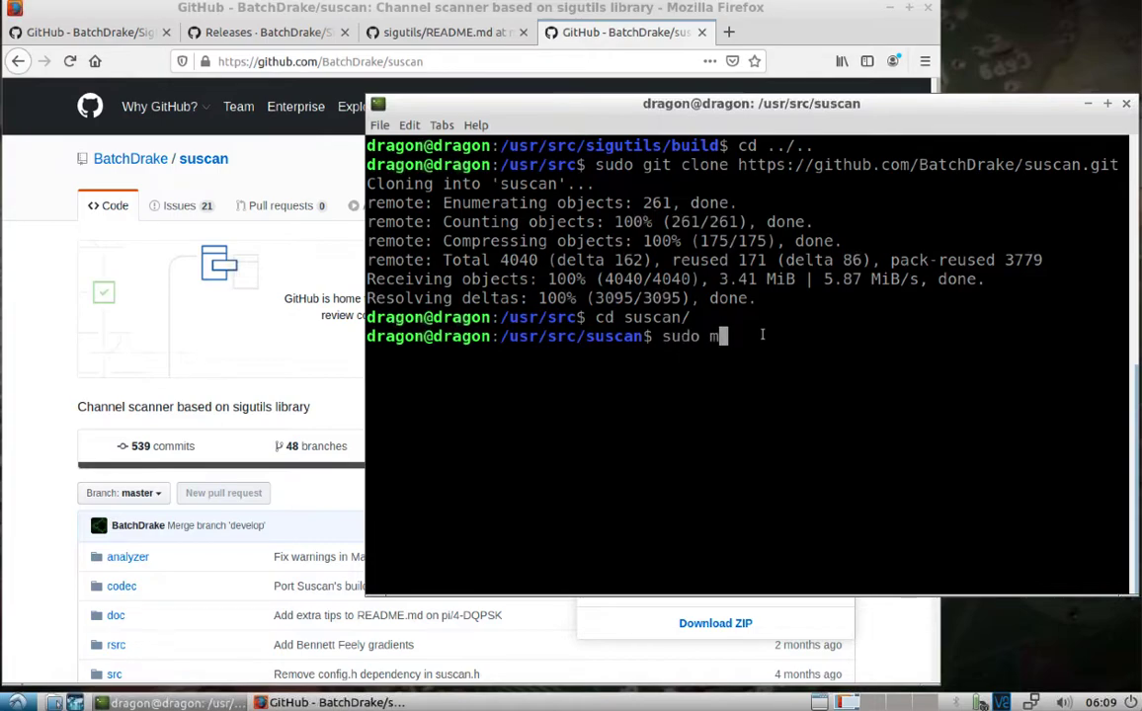
{"action": "type", "text": "kdir build"}
{"action": "key", "text": "Return"}
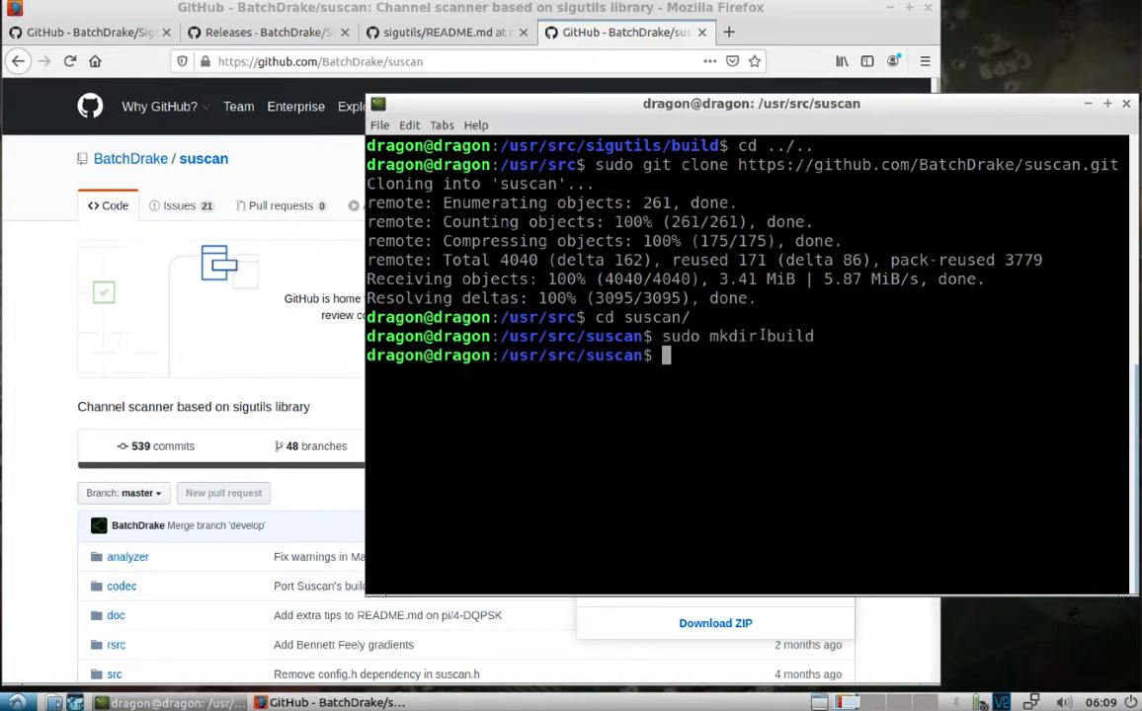
{"action": "type", "text": "cd bu"}
{"action": "key", "text": "Tab"}
{"action": "key", "text": "Return"}
{"action": "type", "text": "sudo cmake .."}
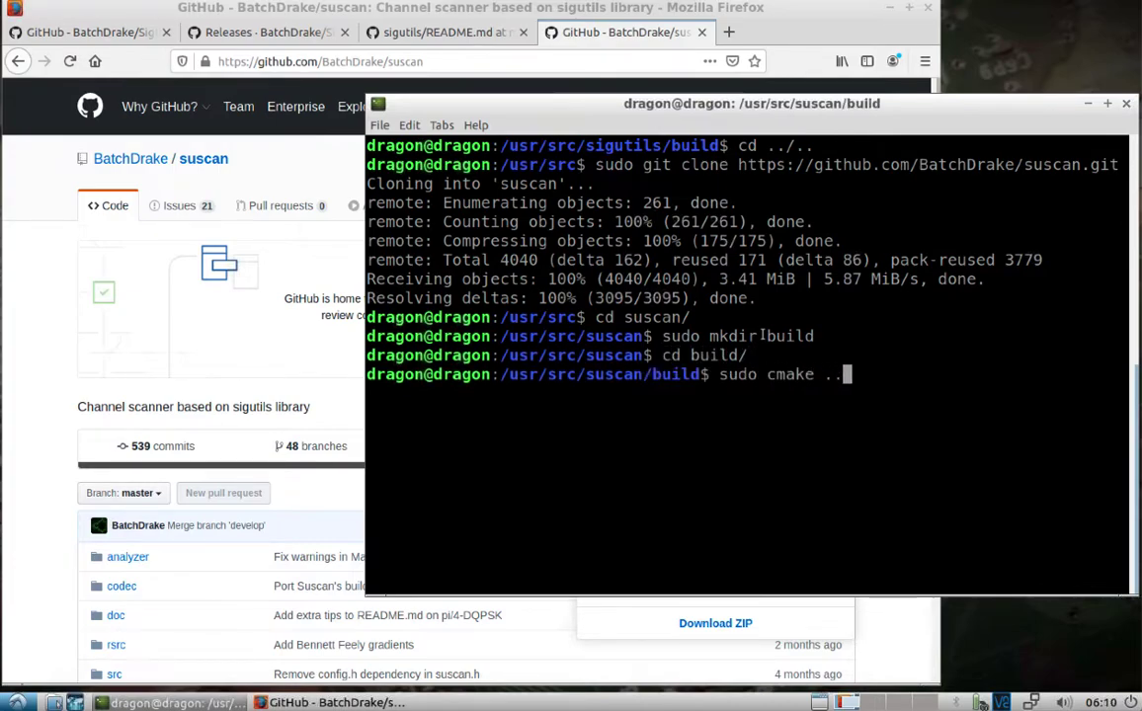
- Configure suscan with cmake and compile it with sudo make
{"action": "key", "text": "Return"}
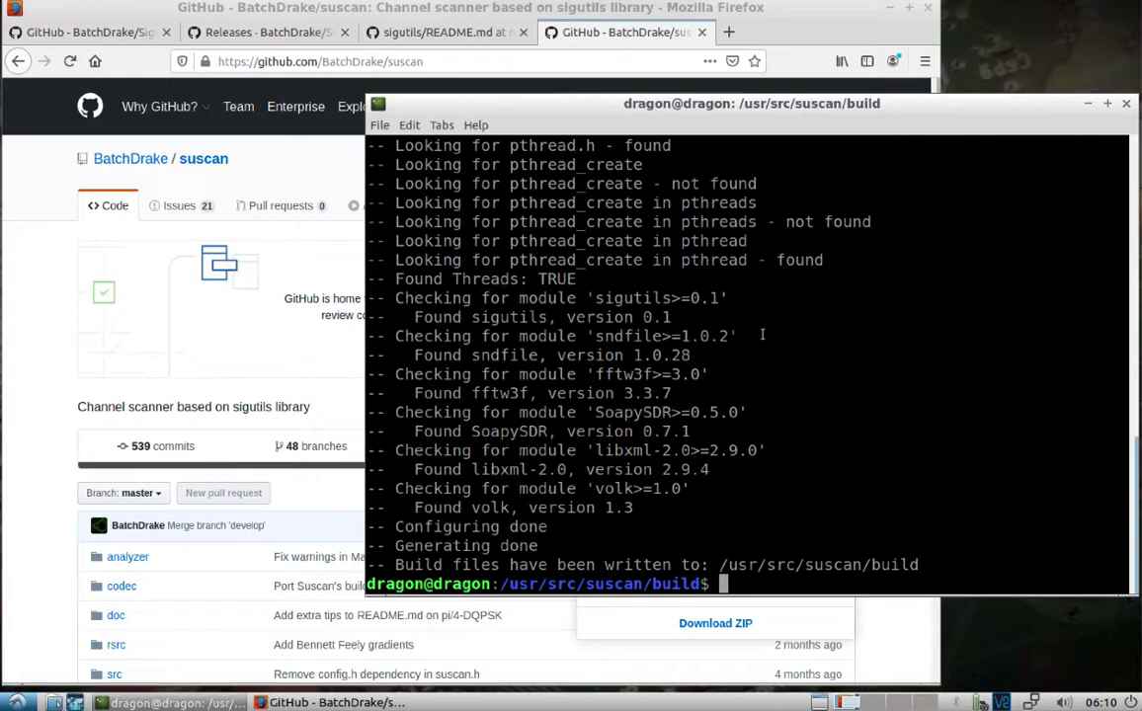
{"action": "type", "text": "suod"}
{"action": "key", "text": "BackSpace"}
{"action": "key", "text": "BackSpace"}
{"action": "key", "text": "BackSpace"}
{"action": "type", "text": "do cmake .."}
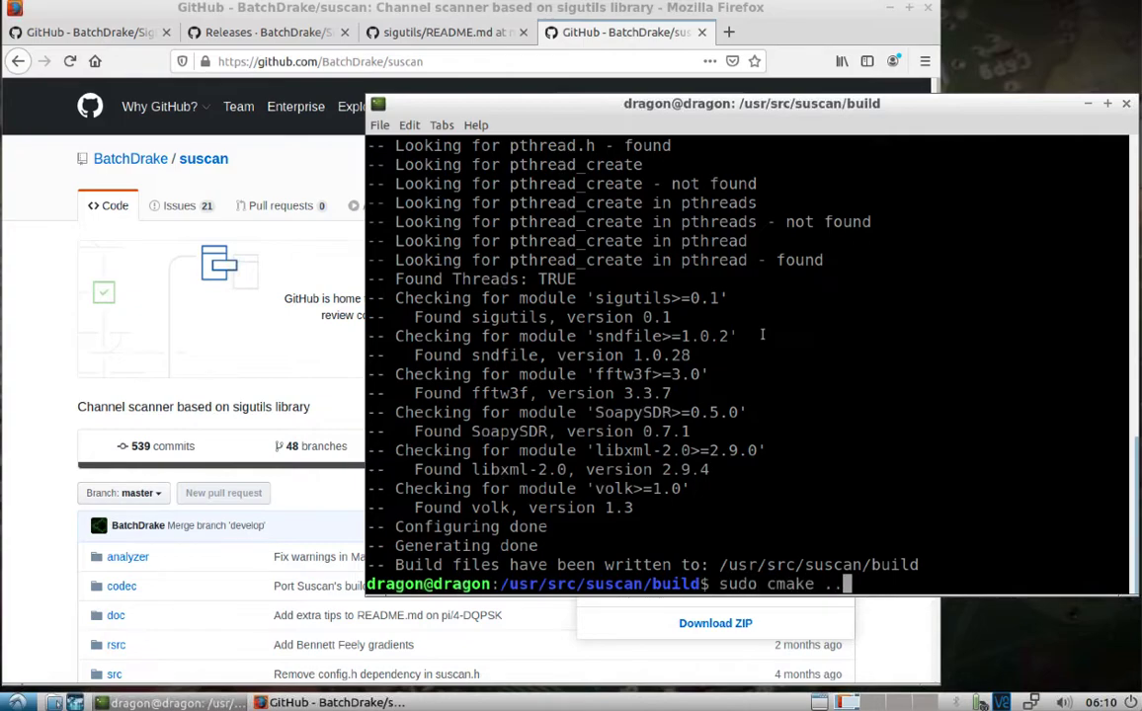
{"action": "key", "text": "BackSpace"}
{"action": "key", "text": "BackSpace"}
{"action": "key", "text": "BackSpace"}
{"action": "key", "text": "BackSpace"}
{"action": "key", "text": "BackSpace"}
{"action": "key", "text": "BackSpace"}
{"action": "key", "text": "BackSpace"}
{"action": "key", "text": "BackSpace"}
{"action": "type", "text": "make"}
{"action": "key", "text": "Return"}
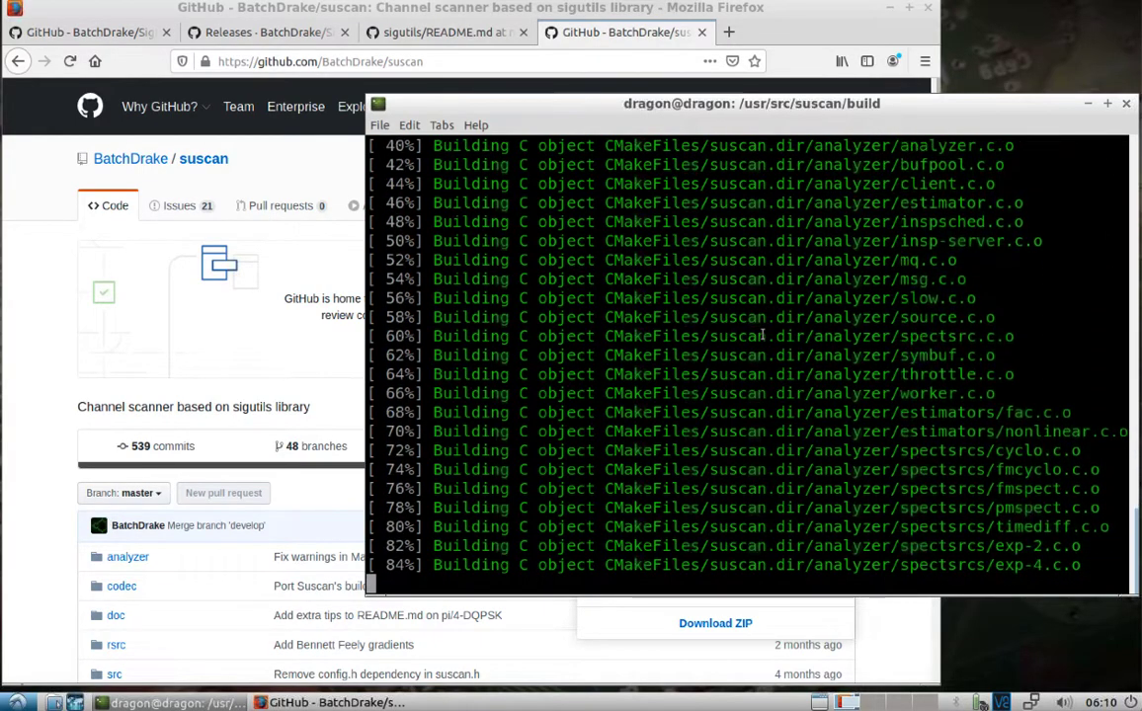
- Run sudo make install and sudo ldconfig, then clear the terminal
{"action": "type", "text": "sudo make install"}
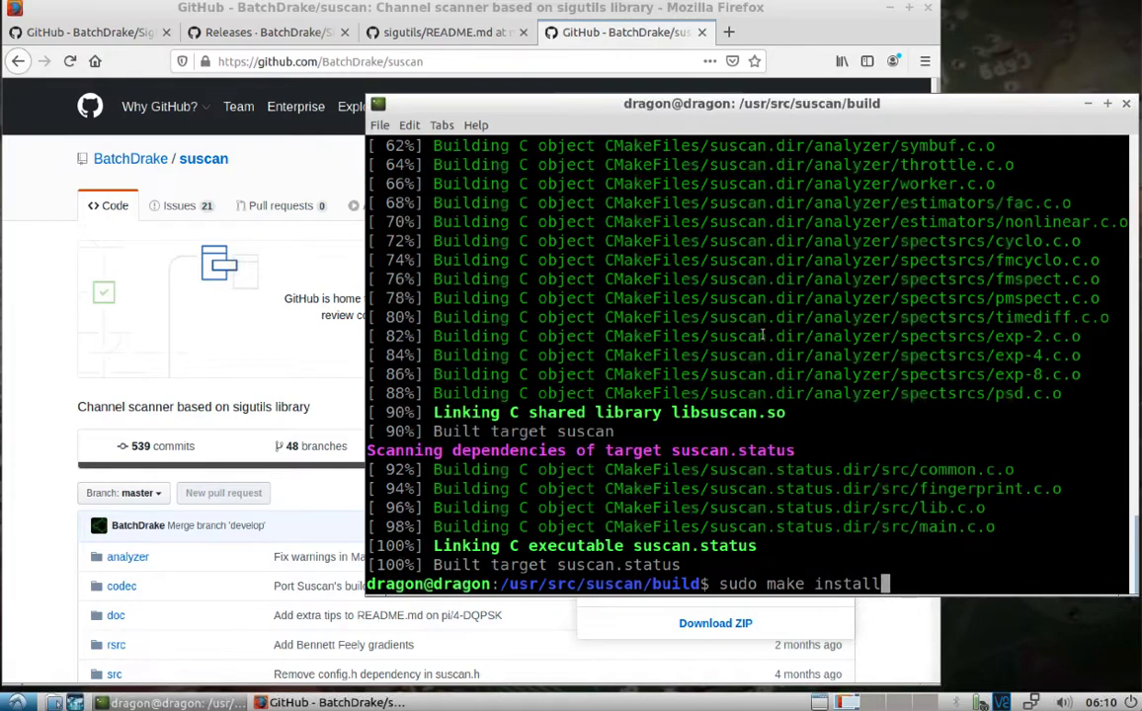
{"action": "key", "text": "Return"}
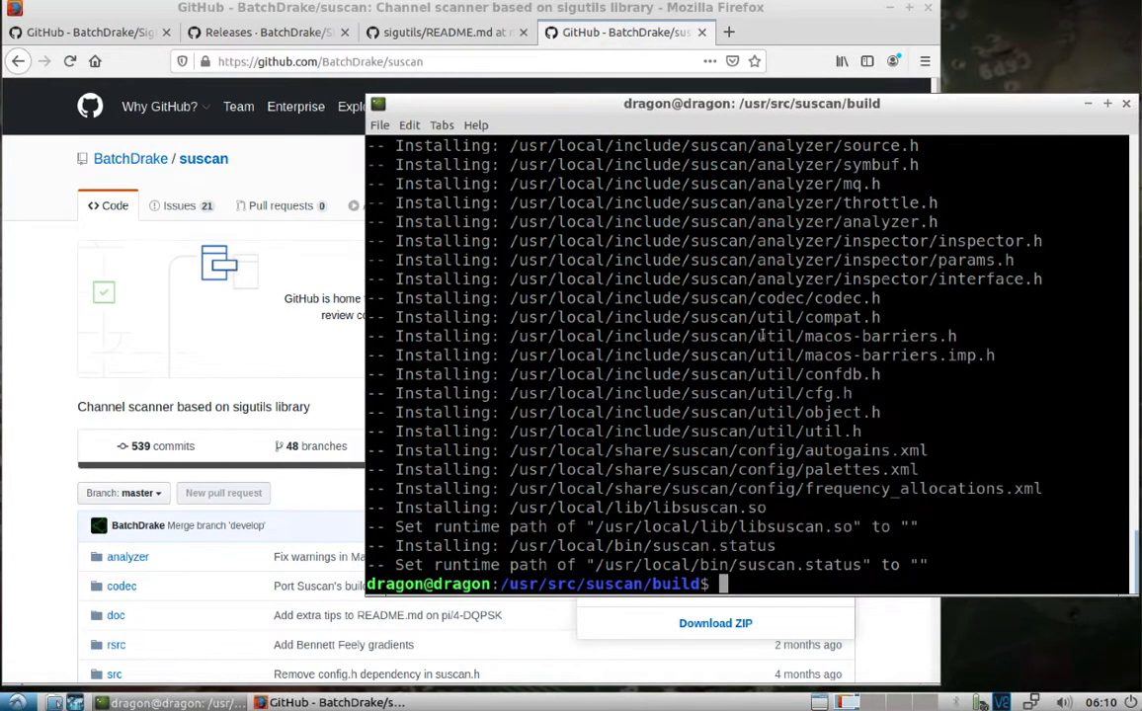
{"action": "type", "text": "sudo ldconfig"}
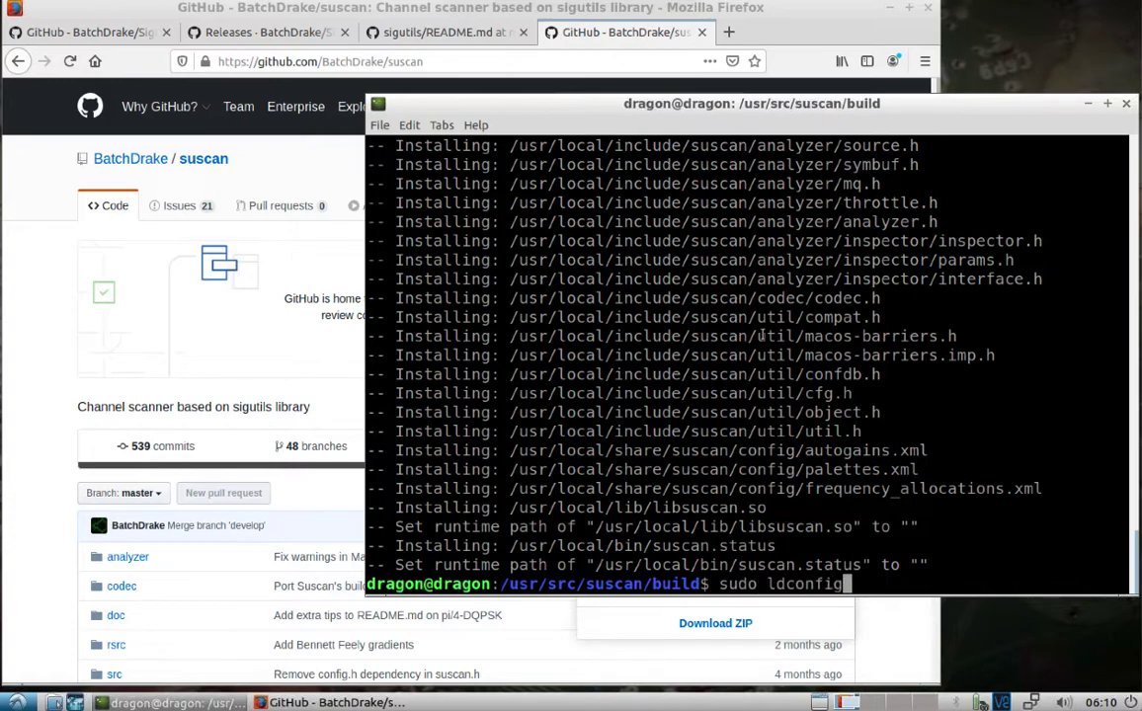
{"action": "key", "text": "Return"}
{"action": "type", "text": "clear"}
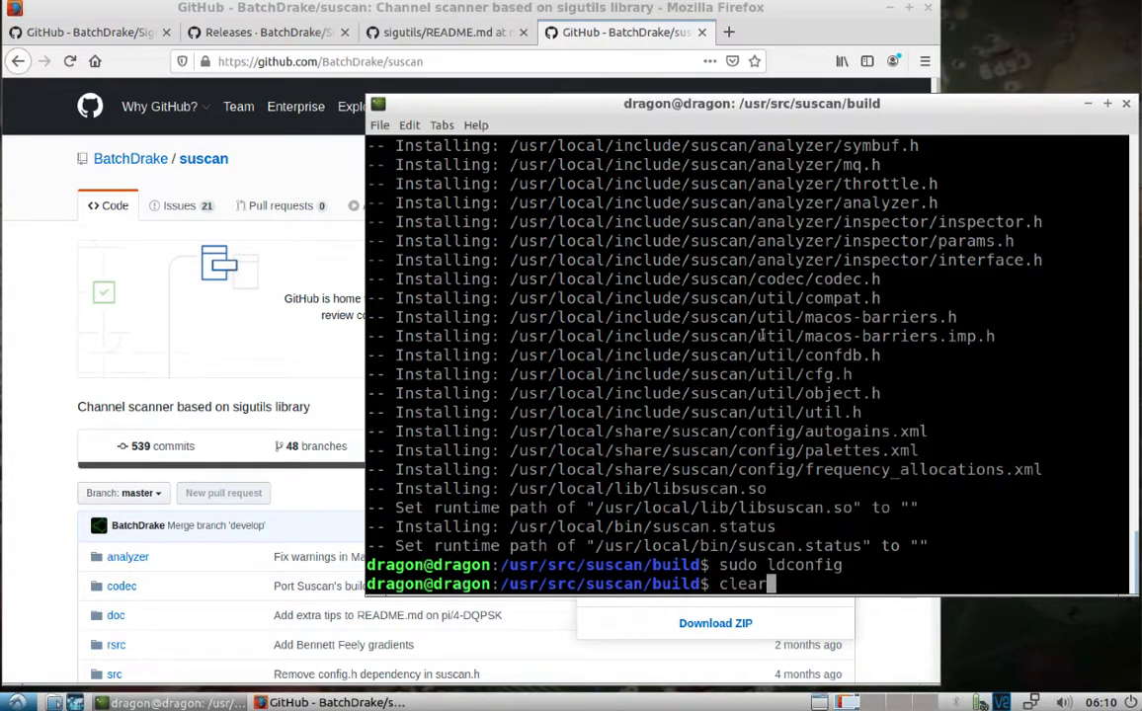
{"action": "key", "text": "Return"}
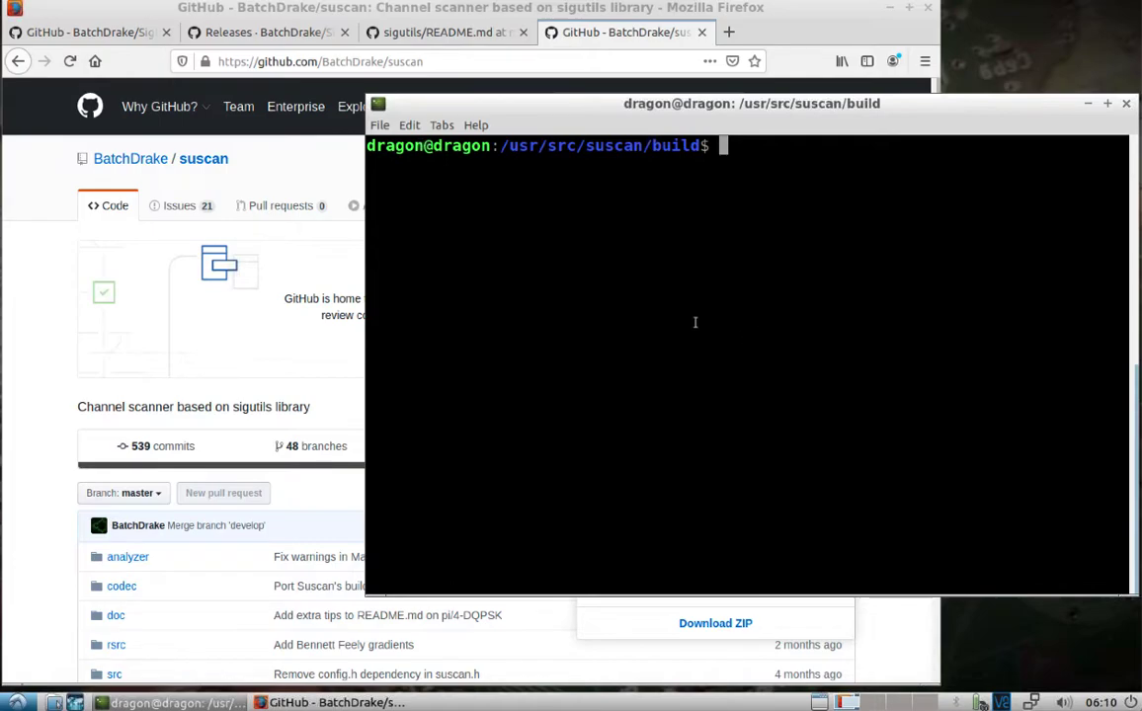
- In the SigDigger README tab, copy the SuWidgets git clone line and raise LXTerminal
{"action": "left_click", "coordinate": [263, 38]}
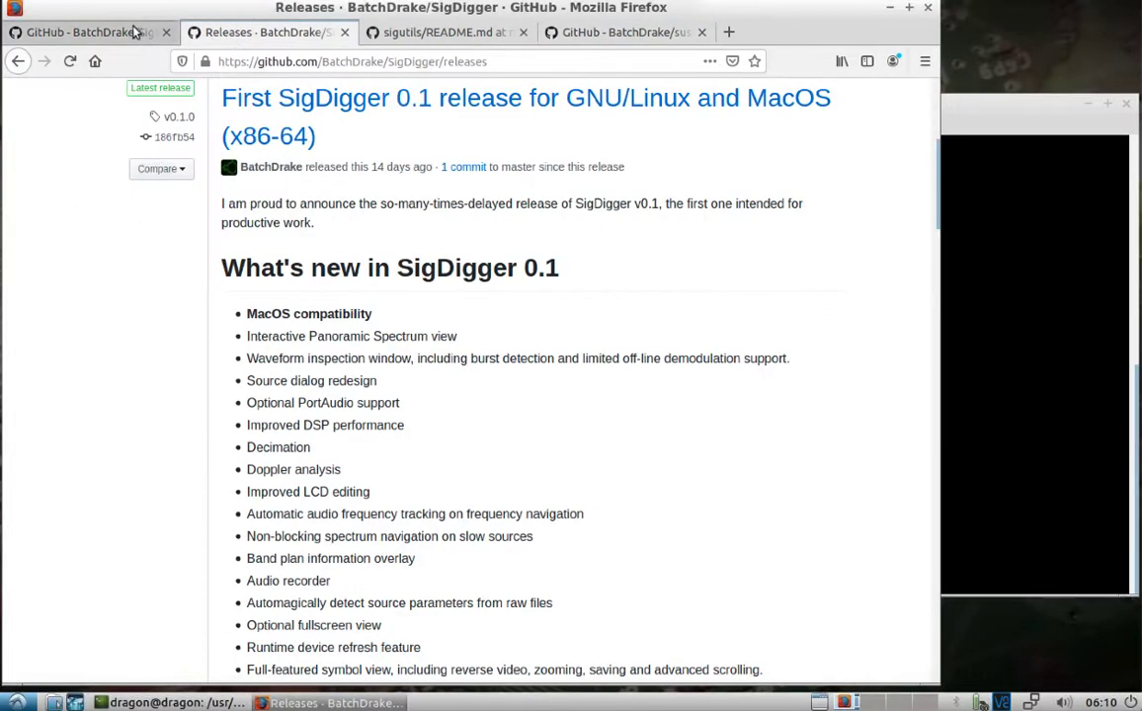
{"action": "left_click", "coordinate": [117, 34]}
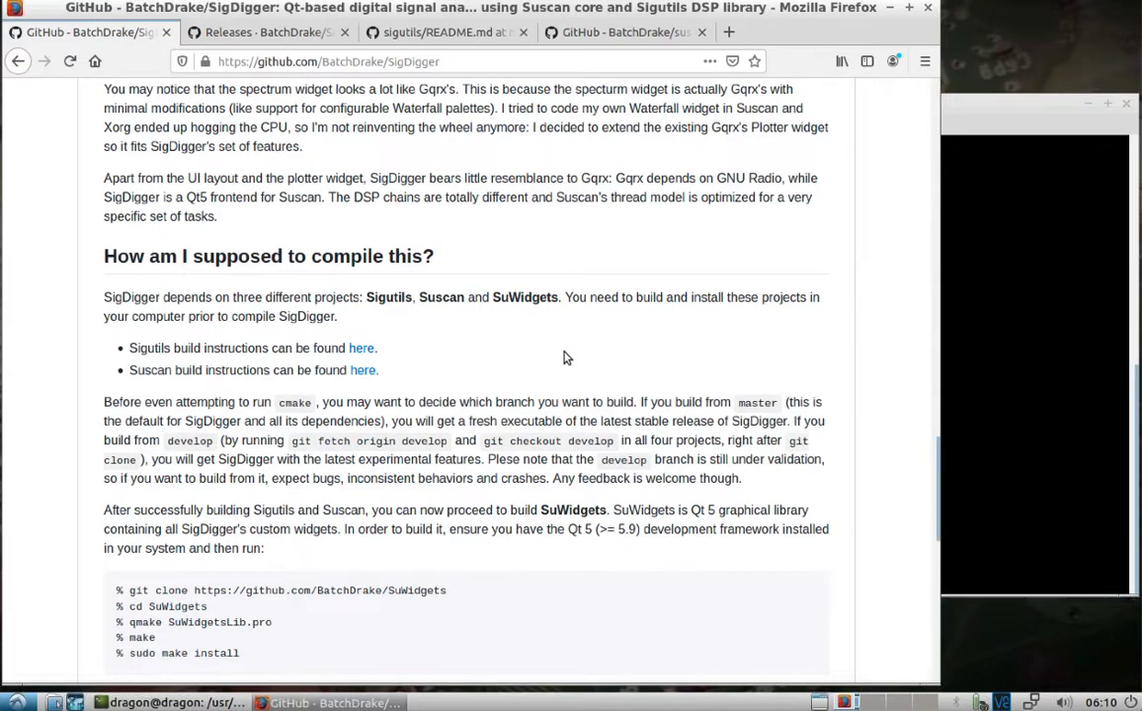
{"action": "scroll", "coordinate": [565, 357], "scroll_direction": "up", "scroll_amount": 3}
{"action": "scroll", "coordinate": [565, 358], "scroll_direction": "down", "scroll_amount": 2}
{"action": "scroll", "coordinate": [565, 358], "scroll_direction": "down", "scroll_amount": 4}
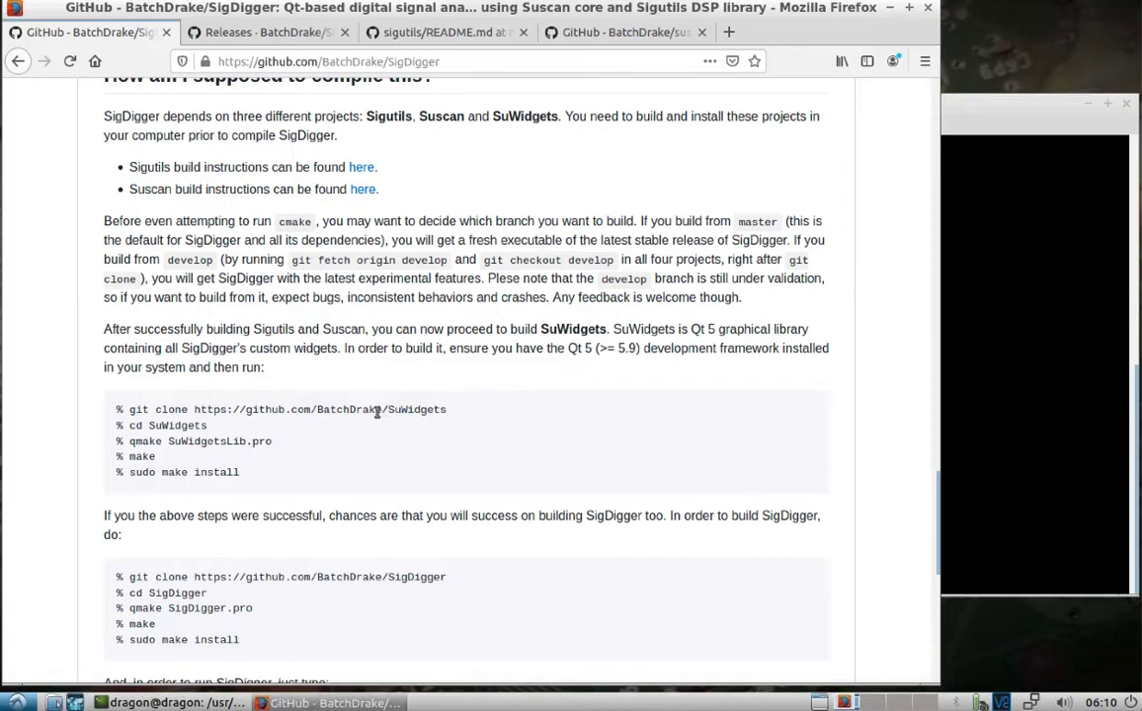
{"action": "mouse_move", "coordinate": [446, 414]}
{"action": "left_mouse_down"}
{"action": "mouse_move", "coordinate": [313, 403]}
{"action": "mouse_move", "coordinate": [132, 410]}
{"action": "mouse_move", "coordinate": [142, 413]}
{"action": "left_mouse_up"}
{"action": "key", "text": "ctrl+c"}
{"action": "right_click", "coordinate": [143, 413]}
{"action": "left_click", "coordinate": [168, 427]}
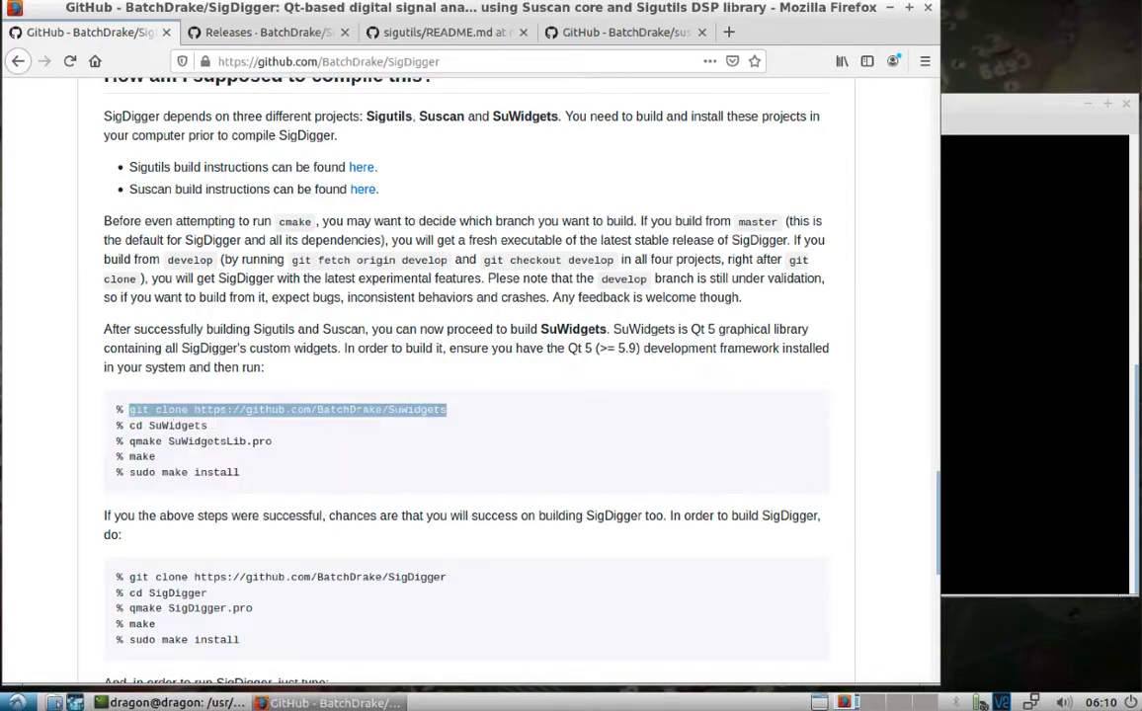
{"action": "left_click", "coordinate": [1111, 340]}
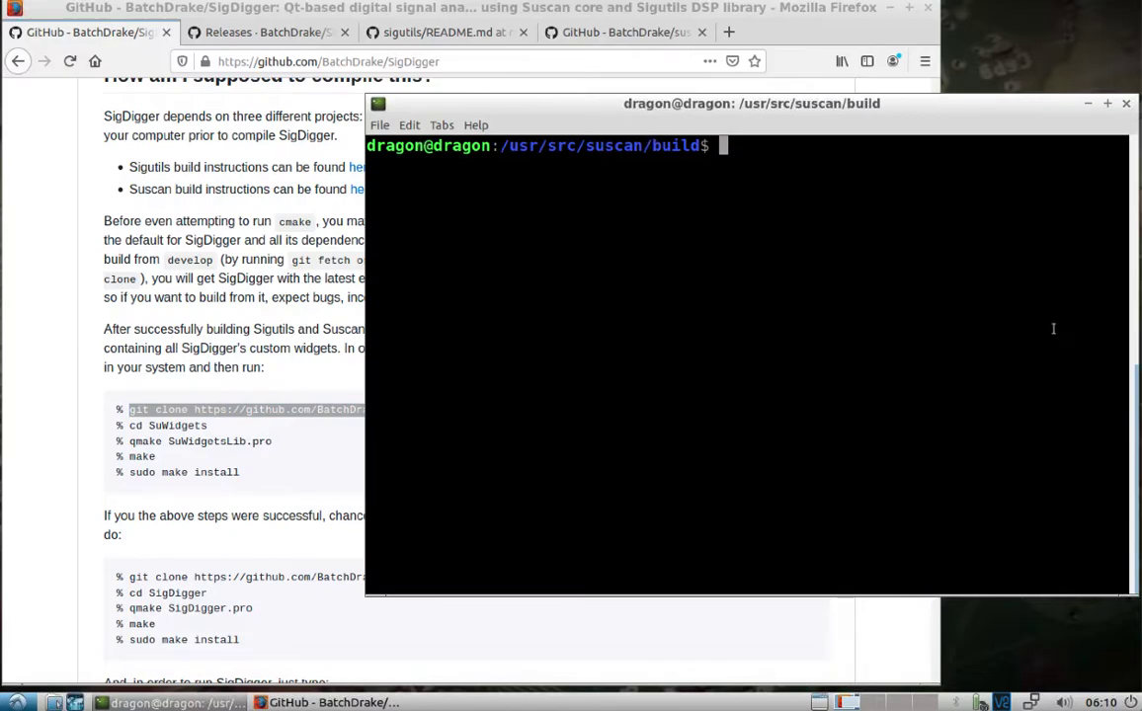
- Go up to /usr/src and run the pasted SuWidgets clone command with sudo
{"action": "type", "text": "cd ../.."}
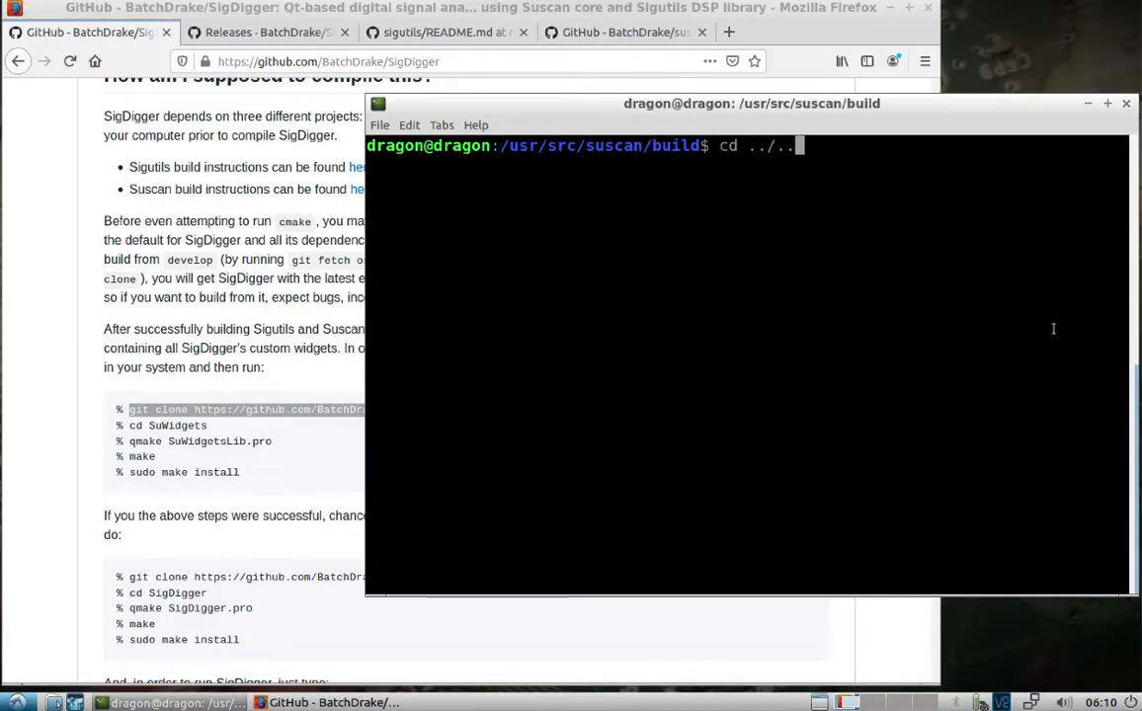
{"action": "key", "text": "Return"}
{"action": "type", "text": "sudo"}
{"action": "right_click", "coordinate": [808, 278]}
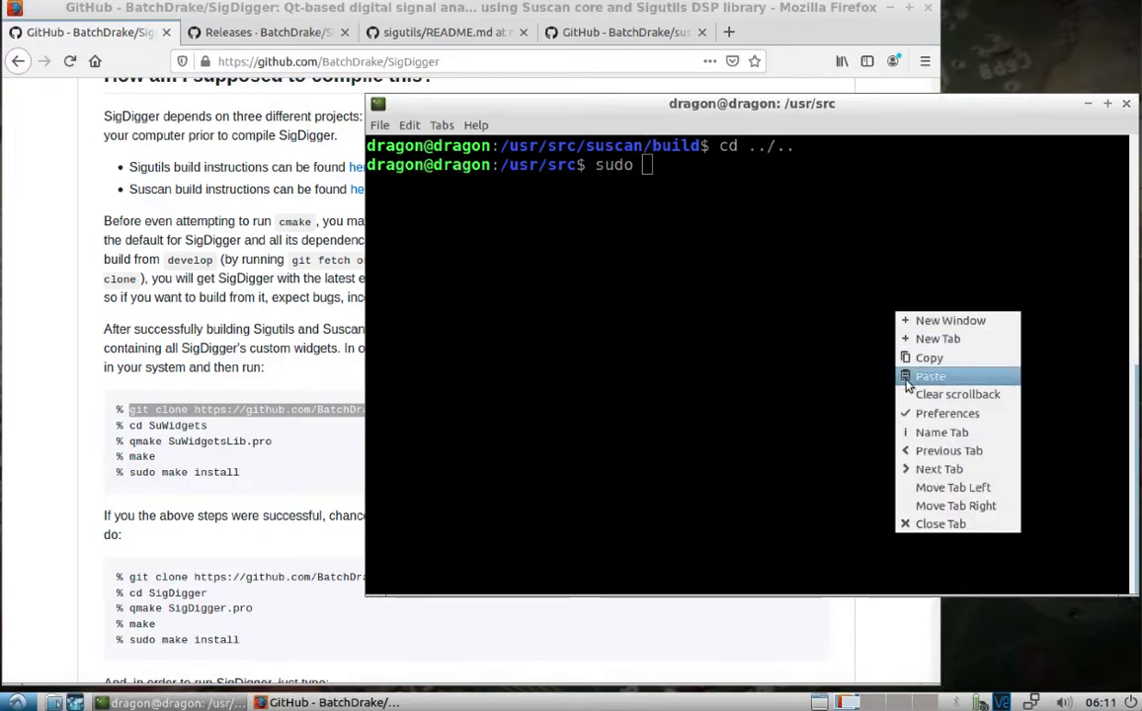
{"action": "left_click", "coordinate": [835, 342]}
{"action": "key", "text": "Return"}
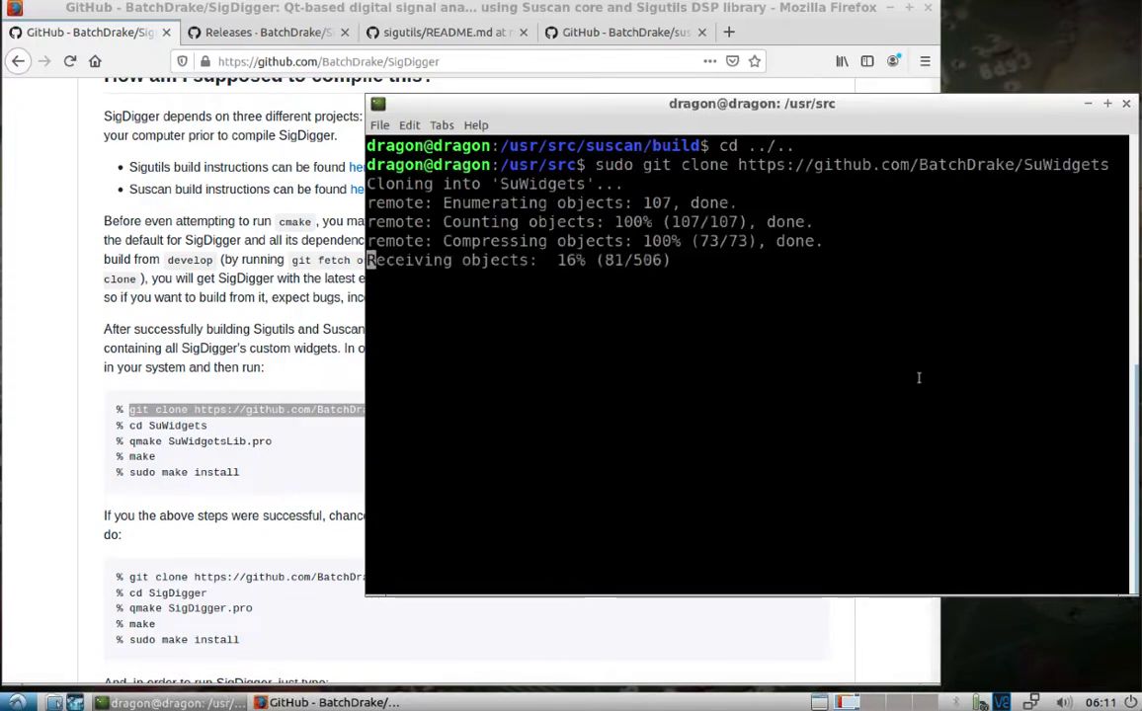
- Enter the SuWidgets folder and run sudo qmake SuWidgetsLib.pro
{"action": "type", "text": "cd Su"}
{"action": "key", "text": "Tab"}
{"action": "key", "text": "Return"}
{"action": "type", "text": "sudo gq"}
{"action": "key", "text": "BackSpace"}
{"action": "key", "text": "BackSpace"}
{"action": "type", "text": "qmake SuWidgetsL"}
{"action": "key", "text": "Tab"}
{"action": "key", "text": "Return"}
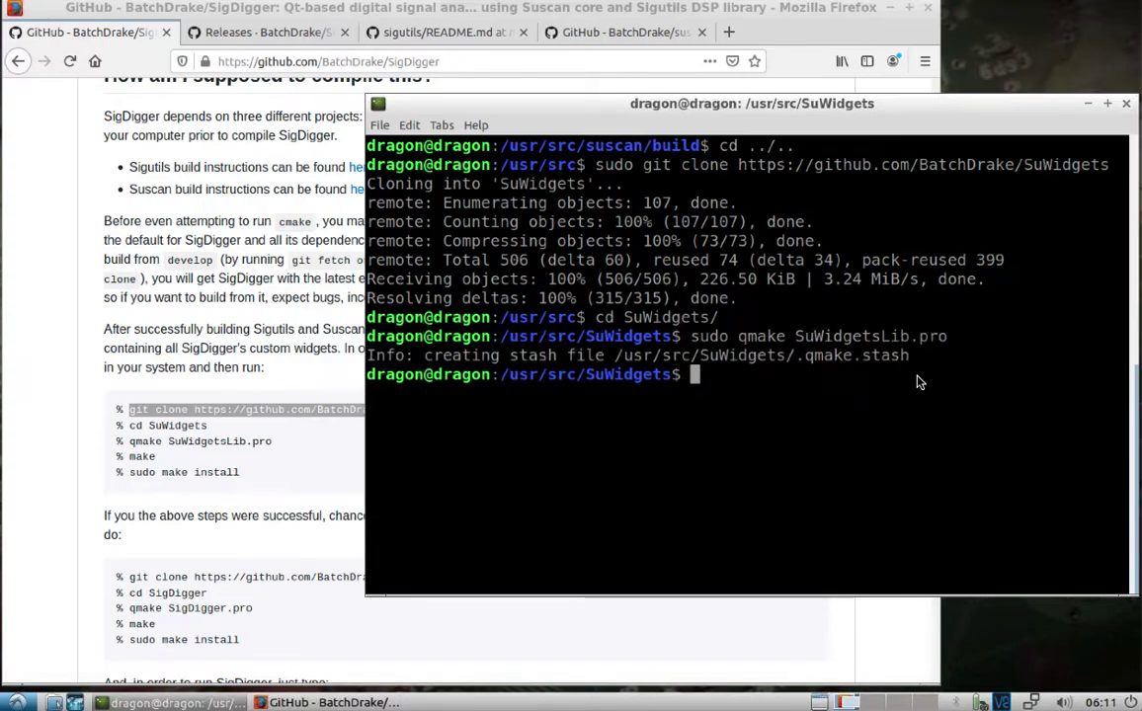
- Compile SuWidgets with sudo make and install it with sudo make install
{"action": "type", "text": "sudo make"}
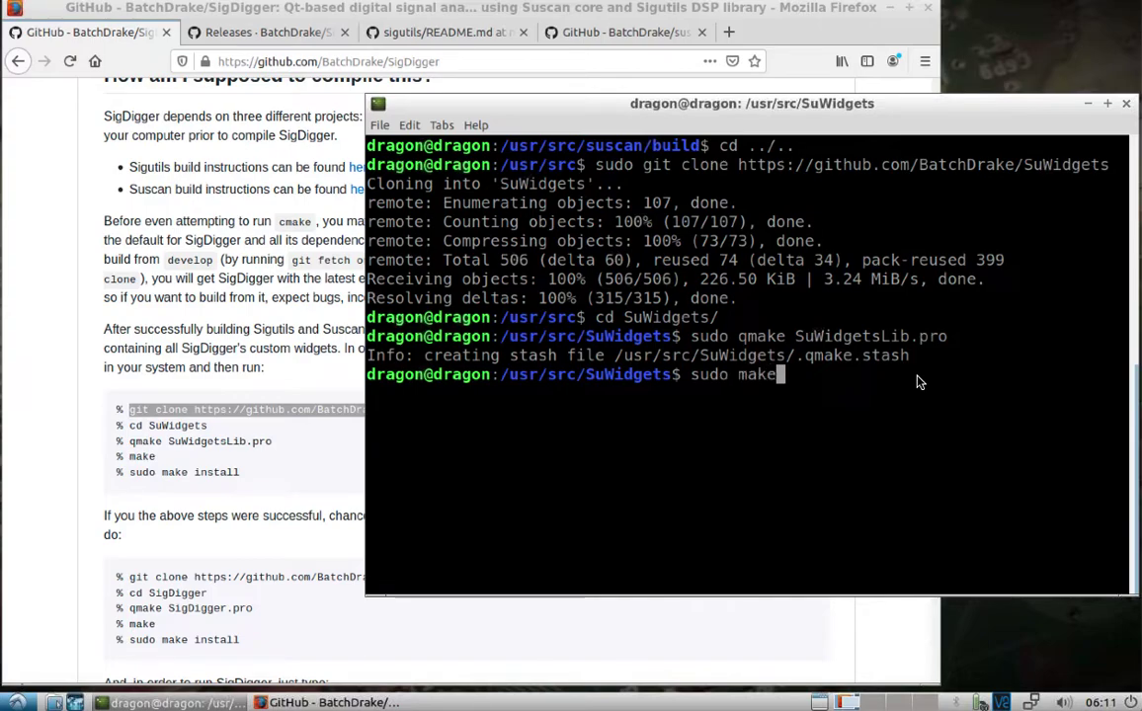
{"action": "key", "text": "Return"}
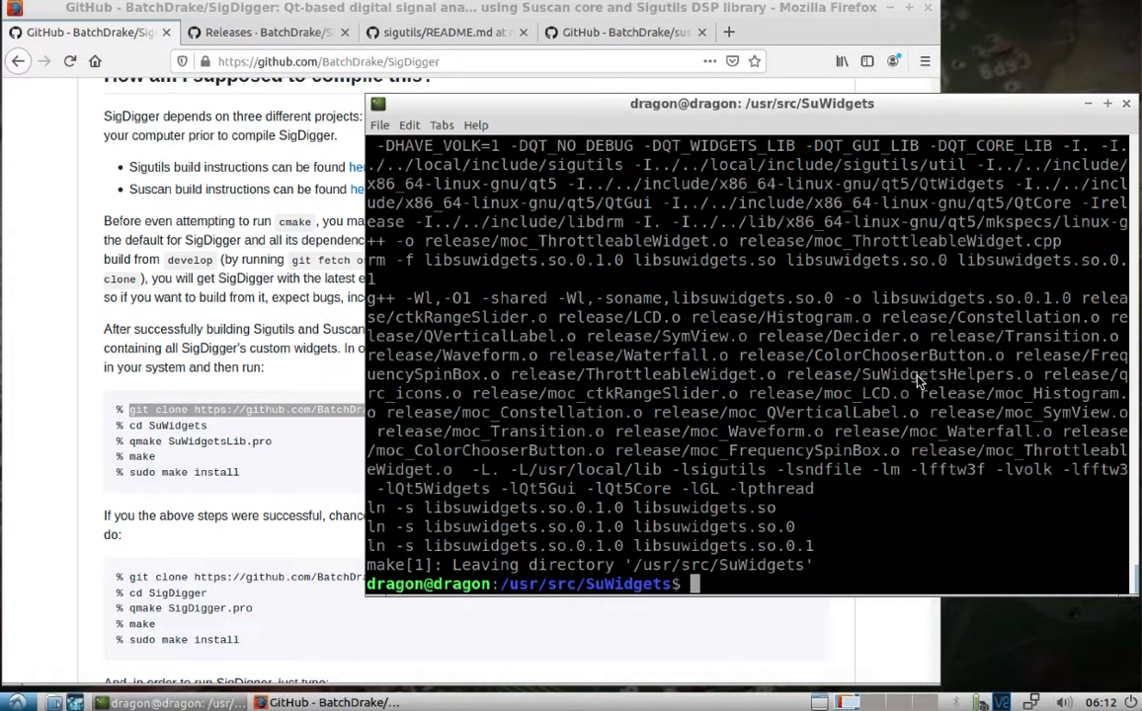
{"action": "type", "text": "sudo make "}
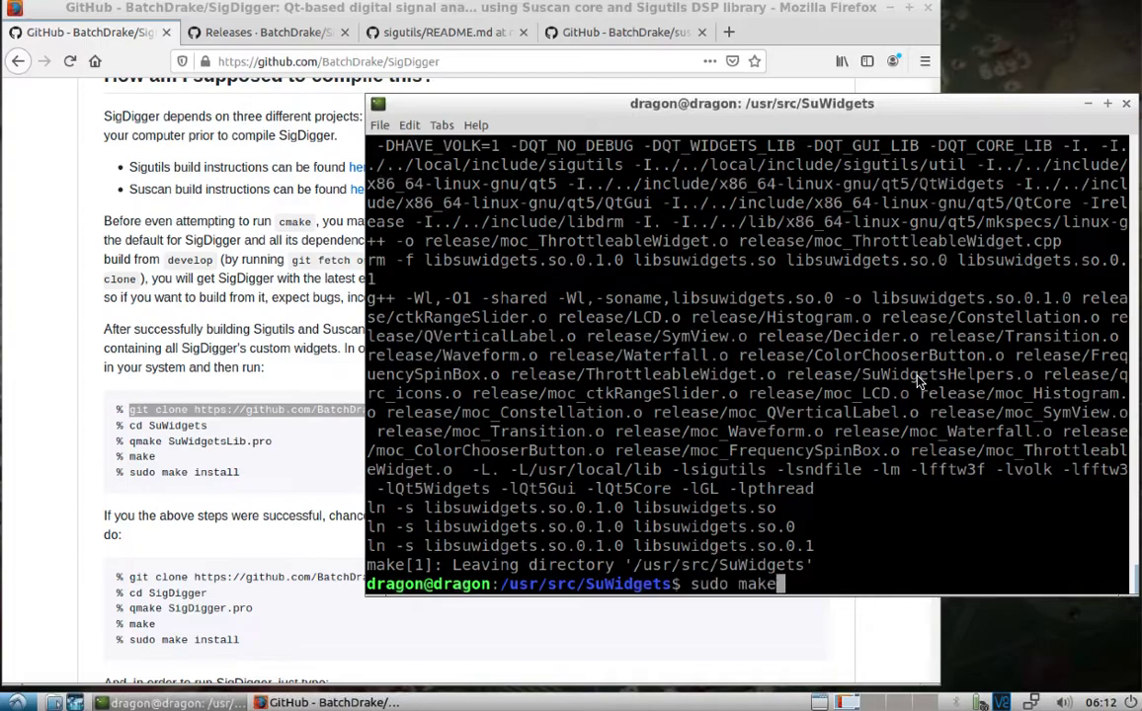
{"action": "type", "text": "install"}
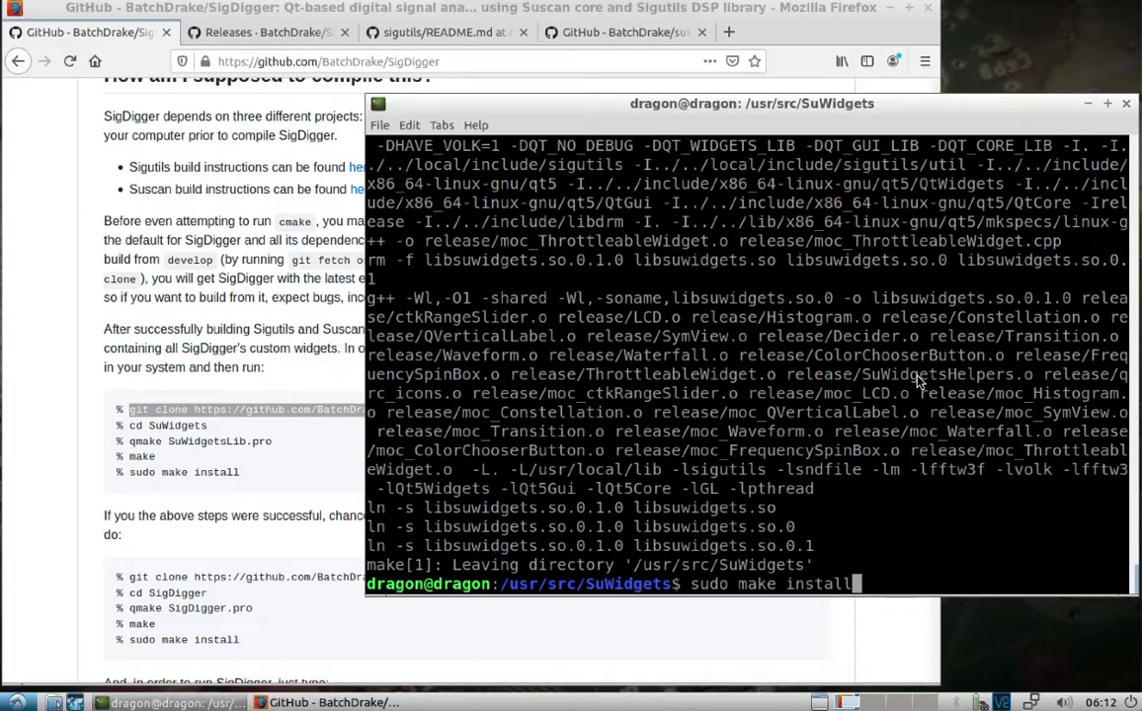
{"action": "key", "text": "Return"}
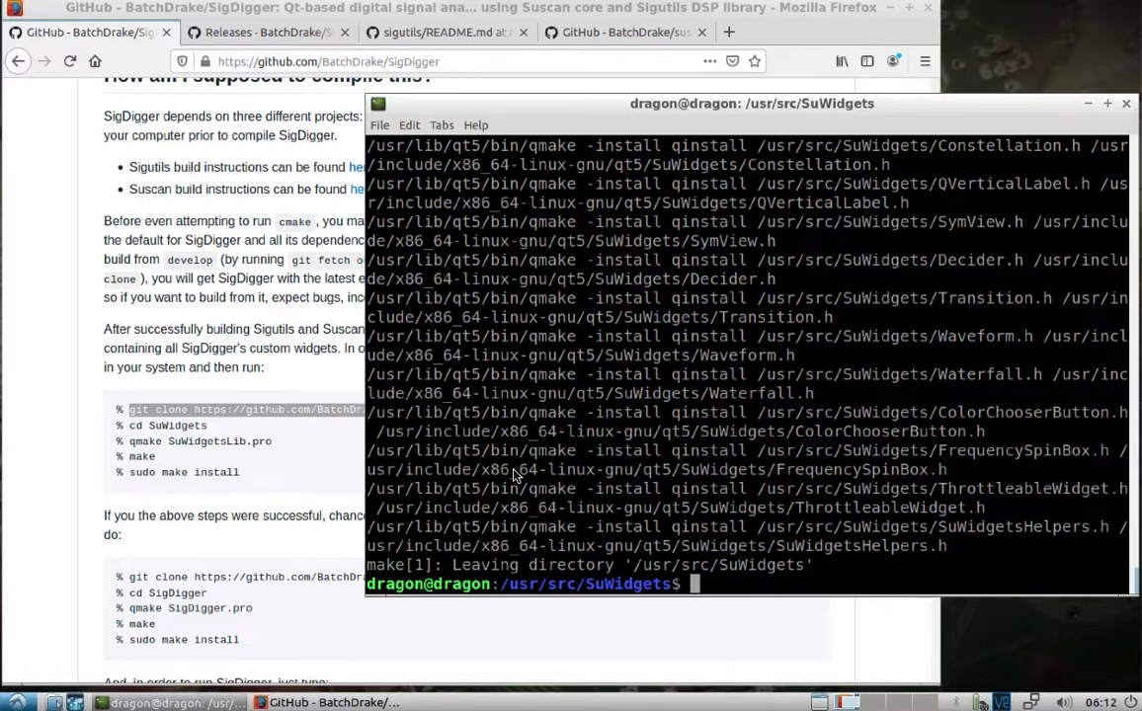
- Copy the SigDigger git clone command from the README
{"action": "left_click", "coordinate": [255, 555]}
{"action": "mouse_move", "coordinate": [448, 577]}
{"action": "left_mouse_down"}
{"action": "mouse_move", "coordinate": [352, 566]}
{"action": "mouse_move", "coordinate": [128, 580]}
{"action": "left_mouse_up"}
{"action": "right_click", "coordinate": [128, 581]}
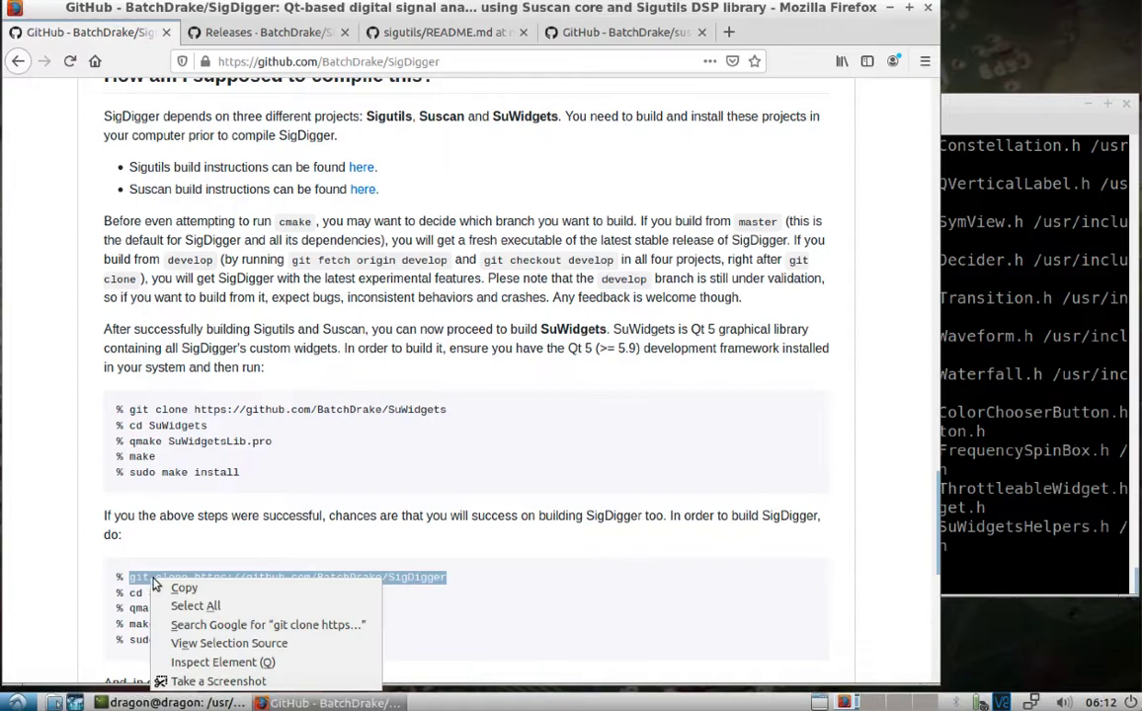
{"action": "left_click", "coordinate": [163, 590]}
- Back in LXTerminal, leave the SuWidgets folder with cd .. to reach /usr/src
{"action": "left_click", "coordinate": [1038, 558]}
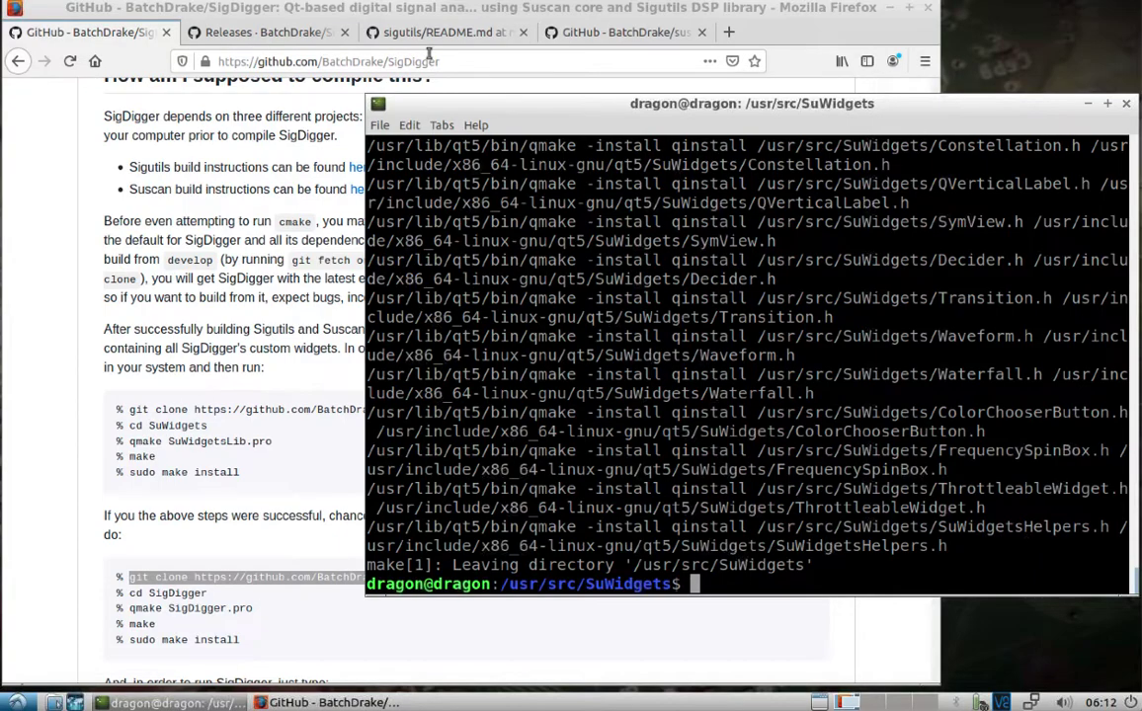
{"action": "left_click", "coordinate": [261, 32]}
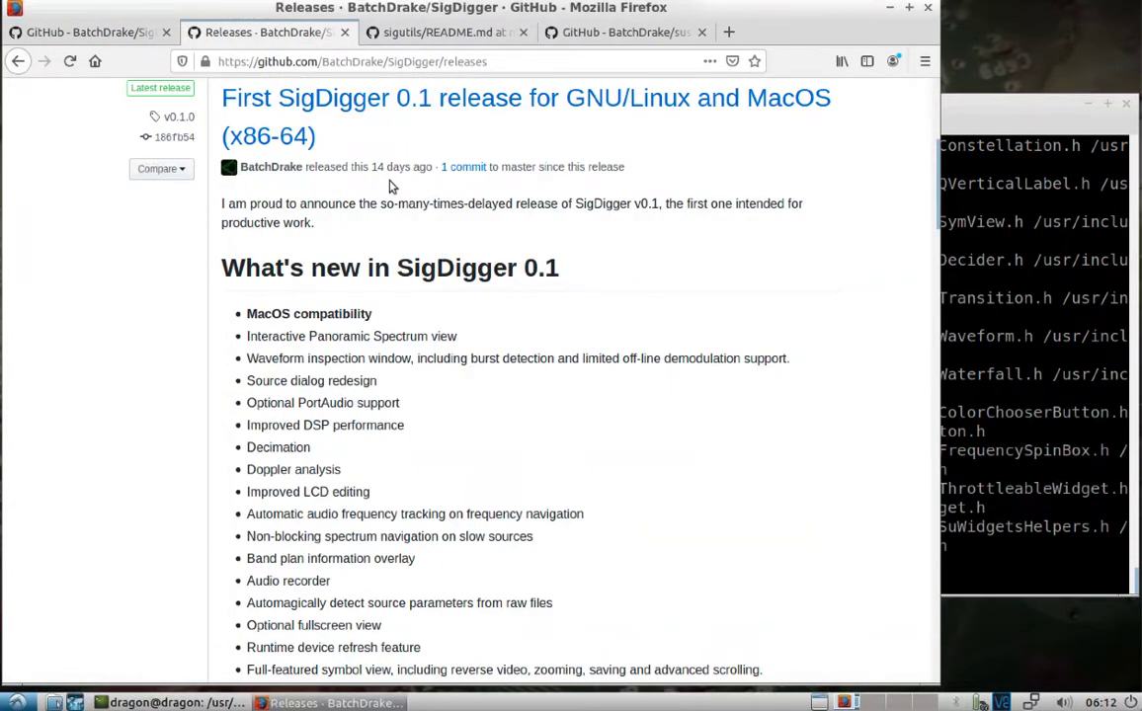
{"action": "left_click", "coordinate": [90, 32]}
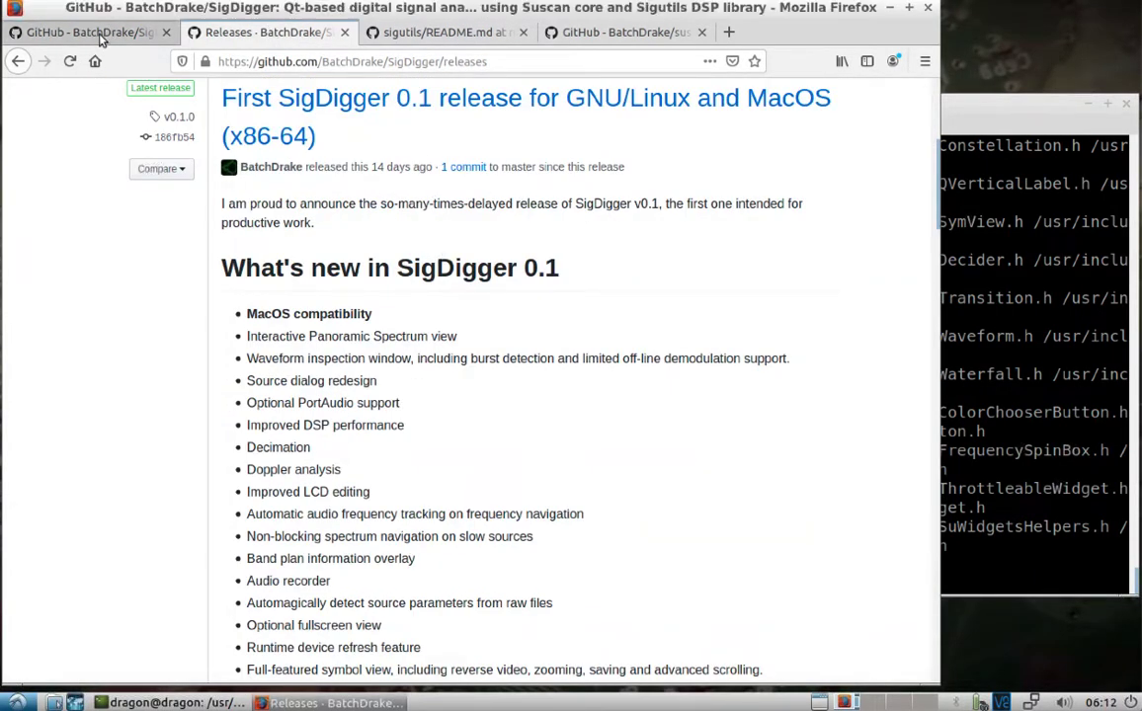
{"action": "left_click", "coordinate": [1039, 573]}
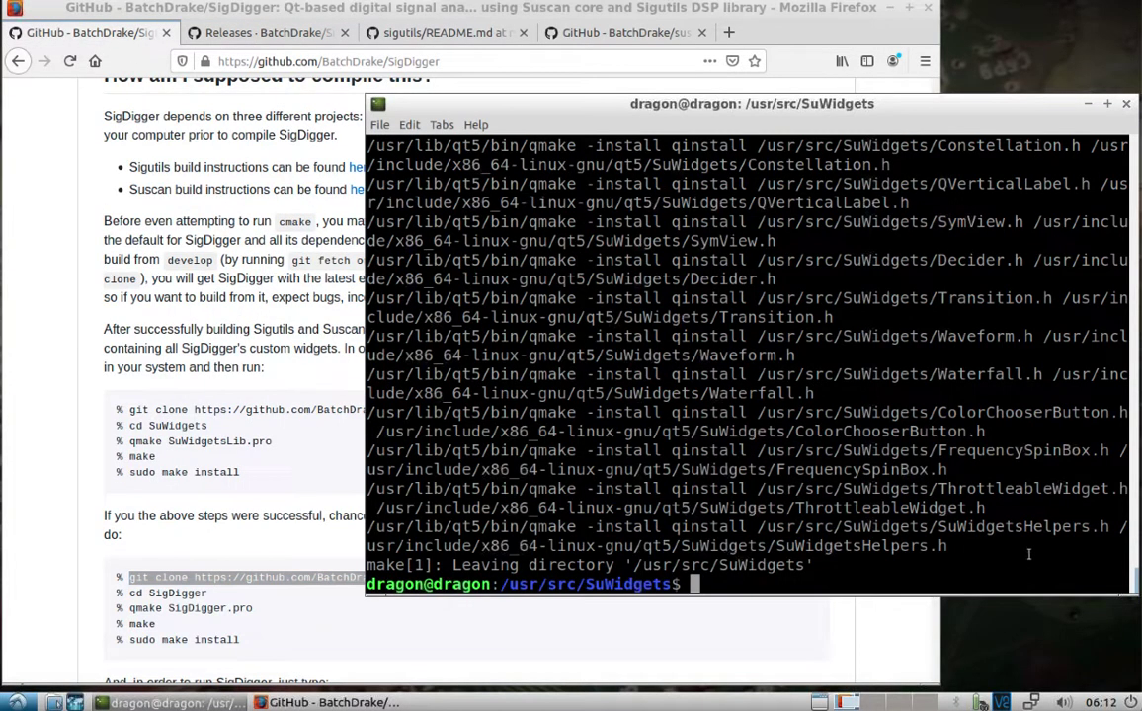
{"action": "type", "text": "cd .."}
{"action": "key", "text": "Return"}
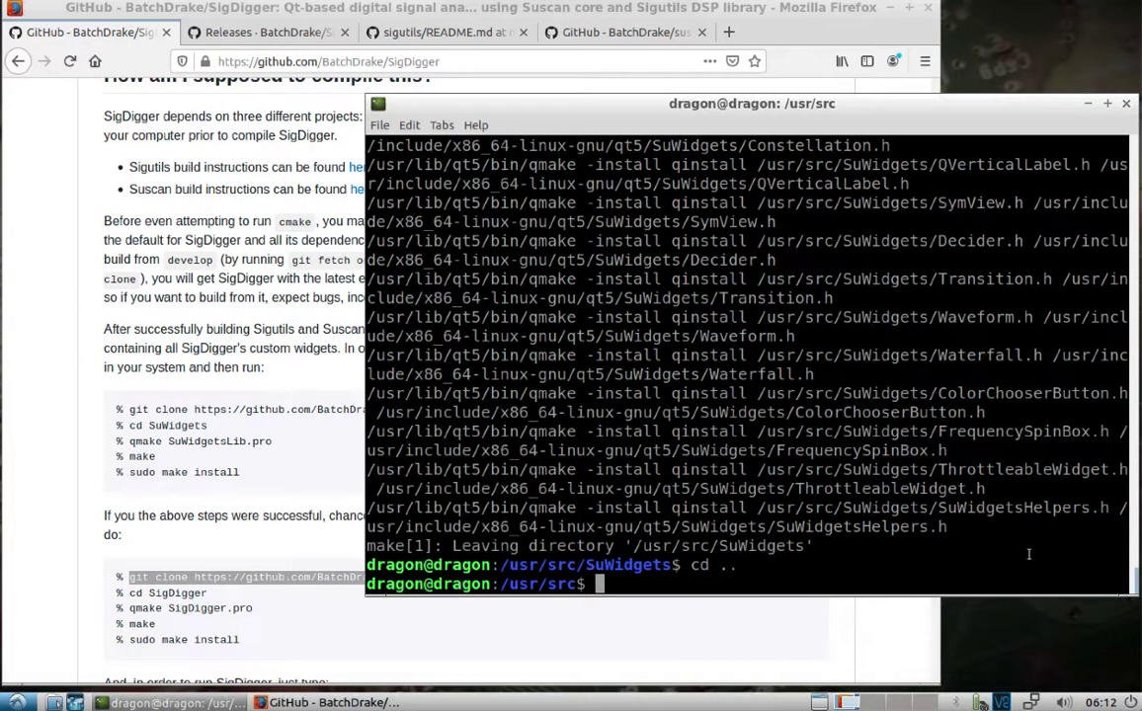
- Clone the SigDigger repository into /usr/src with sudo and the pasted git clone command
{"action": "type", "text": "sudo"}
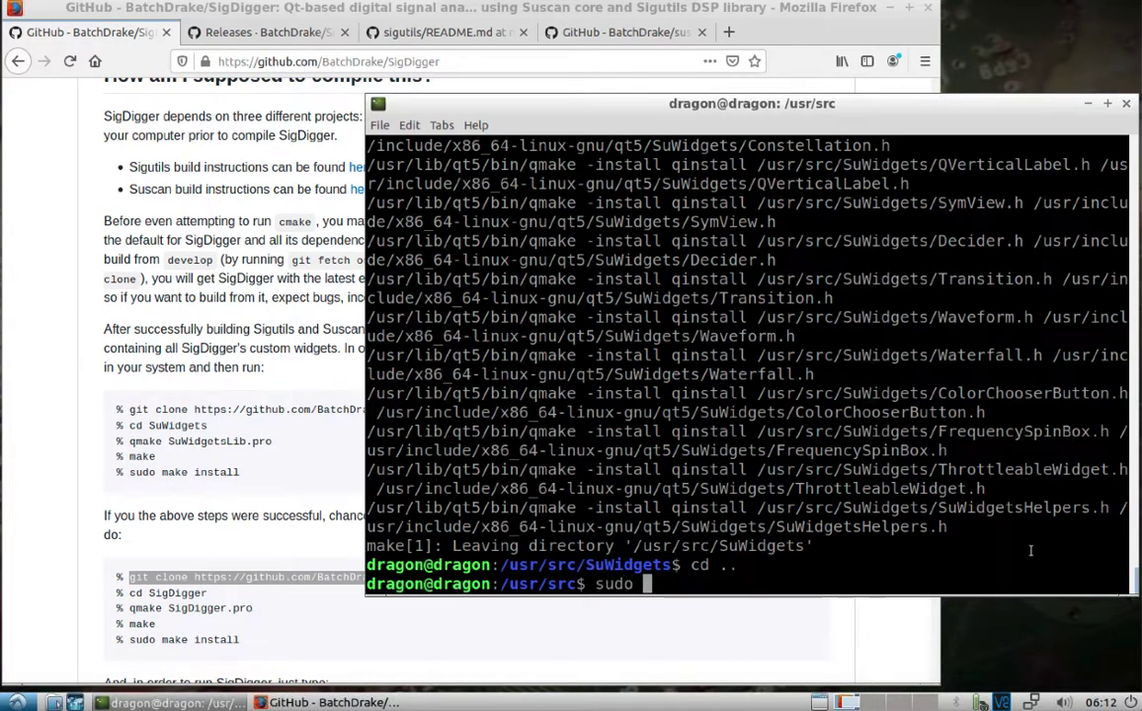
{"action": "right_click", "coordinate": [973, 573]}
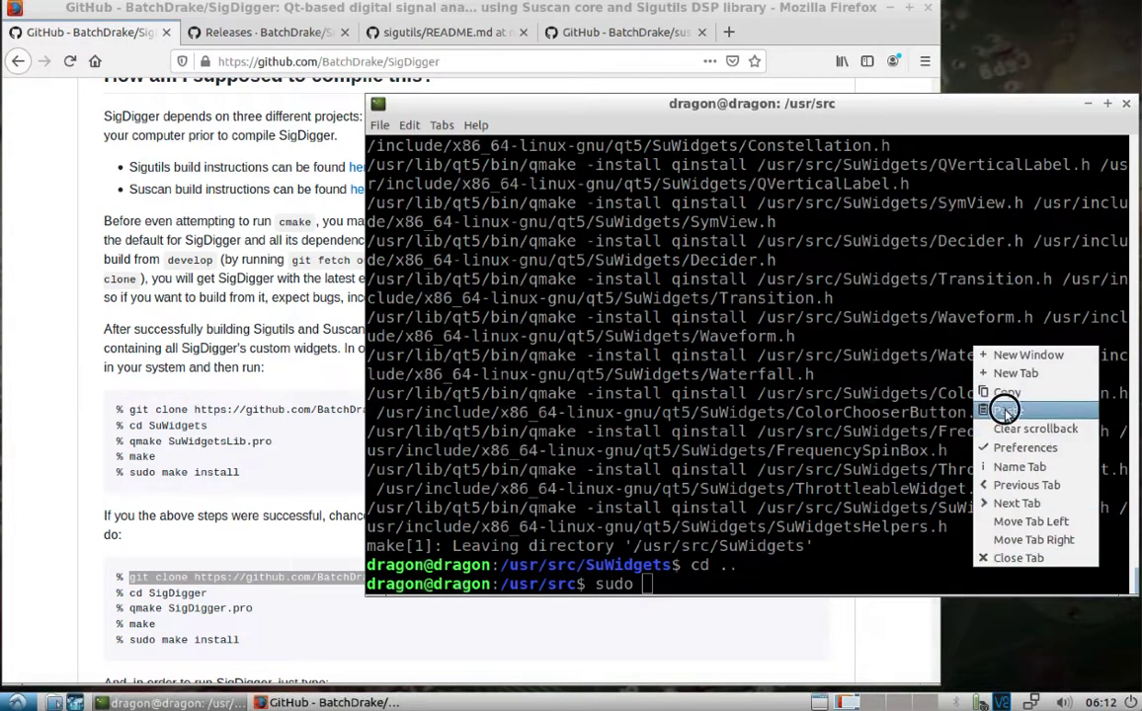
{"action": "left_click", "coordinate": [996, 407]}
{"action": "key", "text": "Return"}
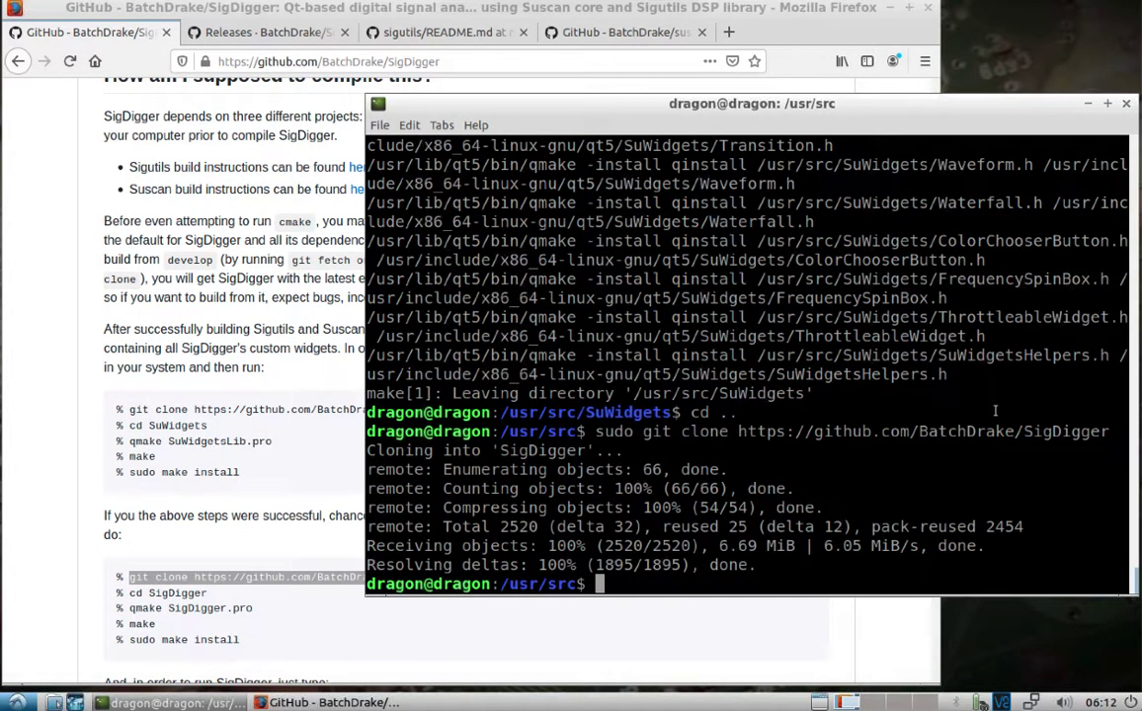
- Clear the terminal and change into the SigDigger/ folder
{"action": "type", "text": "clear"}
{"action": "key", "text": "Return"}
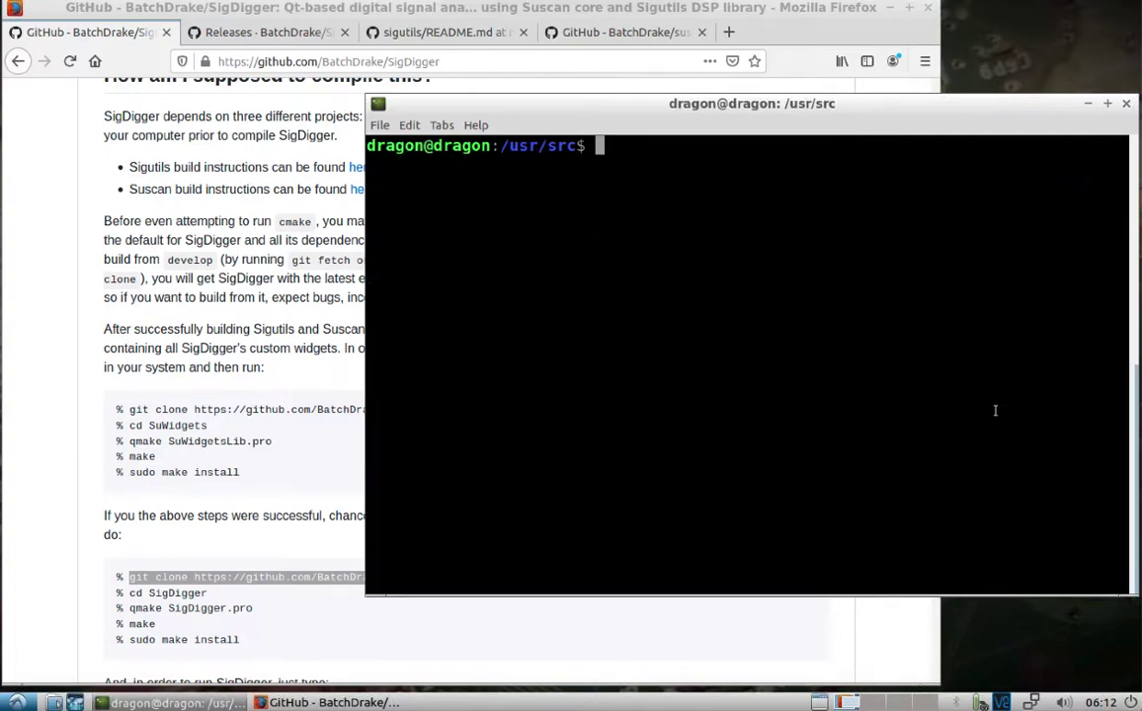
{"action": "type", "text": "cd SigDigger/"}
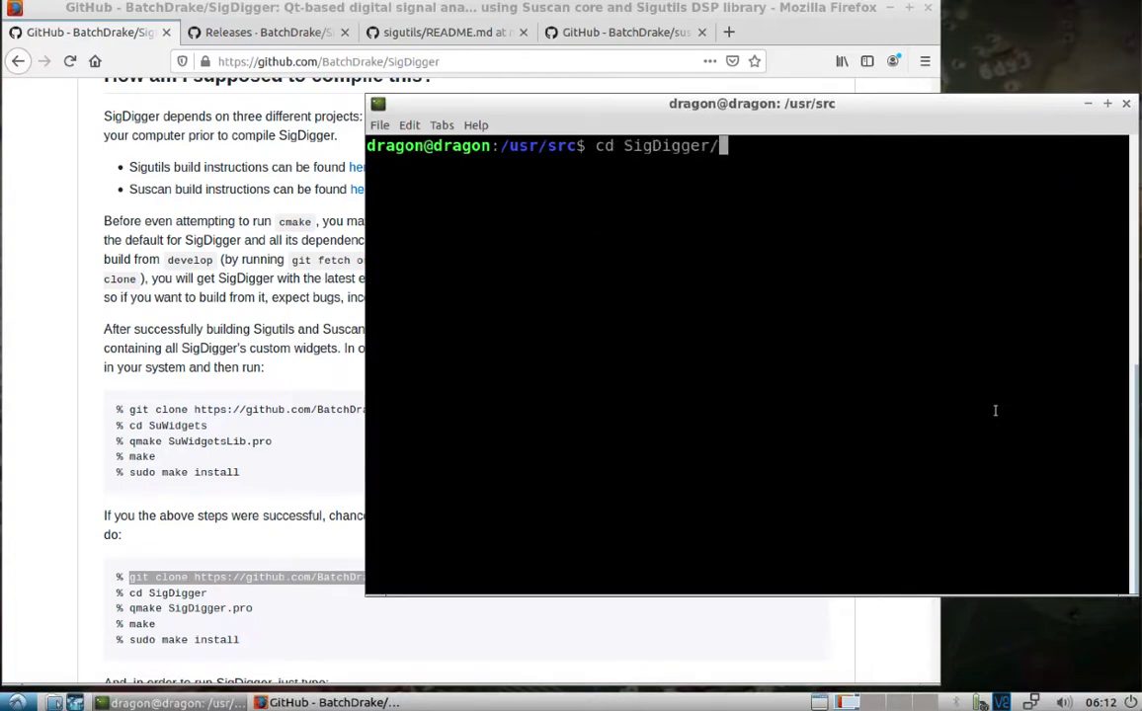
{"action": "key", "text": "Return"}
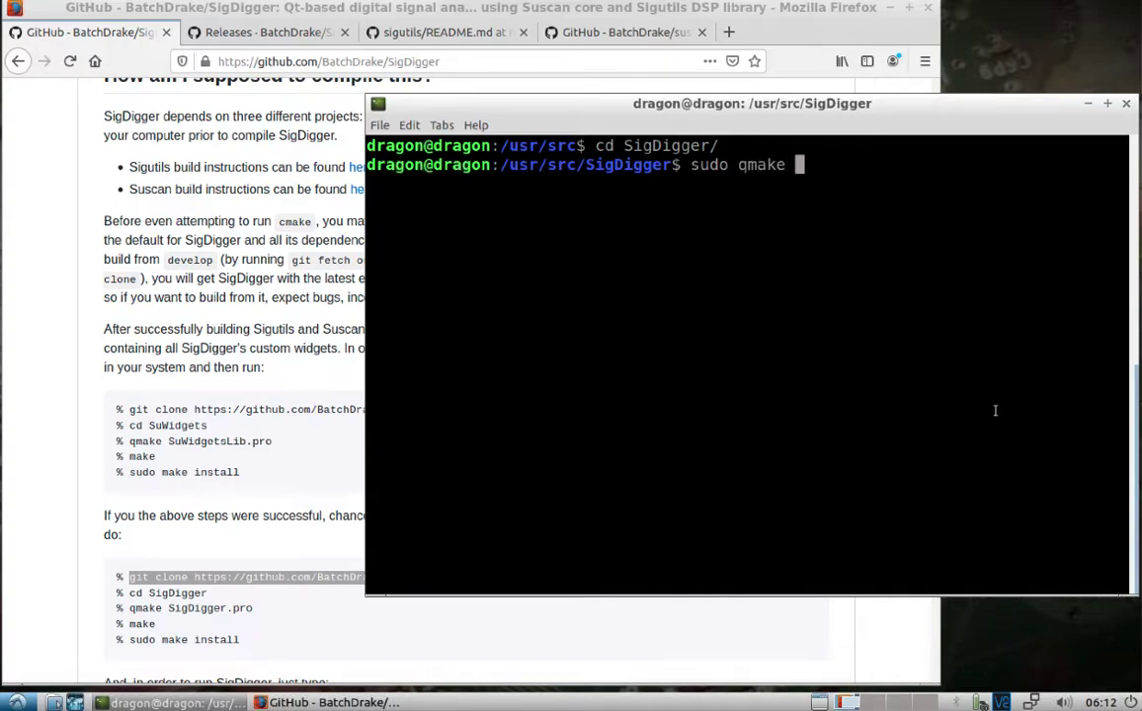
- Run sudo qmake SigDigger.pro, build with sudo make, and type sudo make install
{"action": "key", "text": "Tab"}
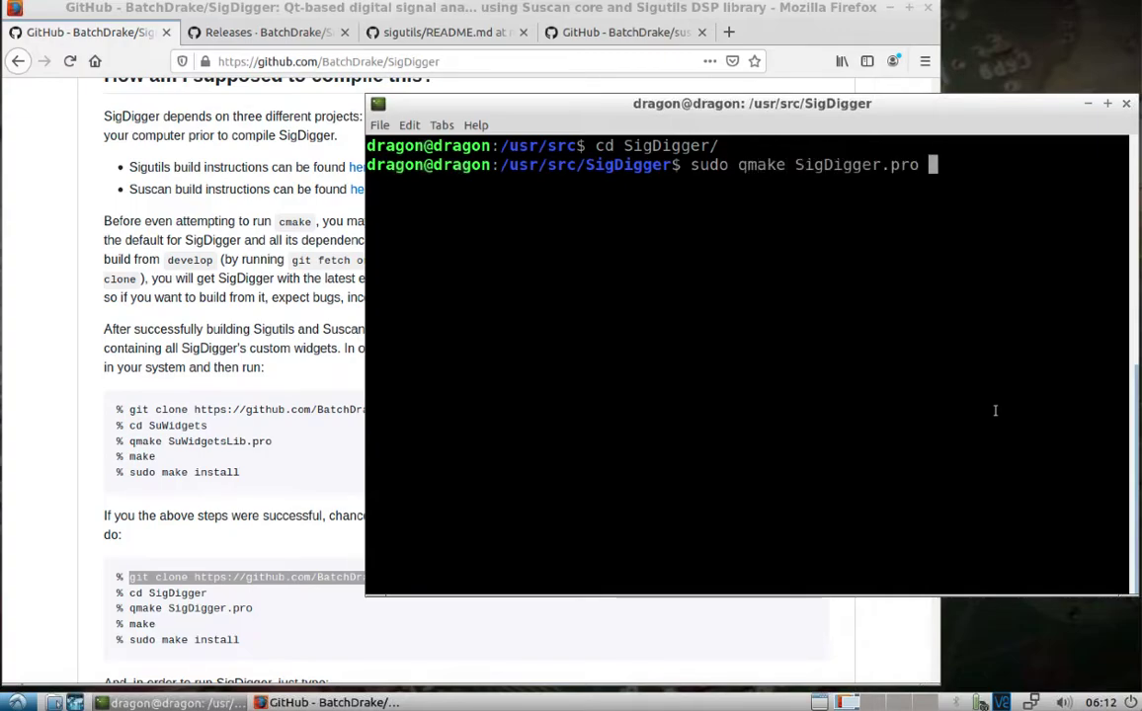
{"action": "key", "text": "Return"}
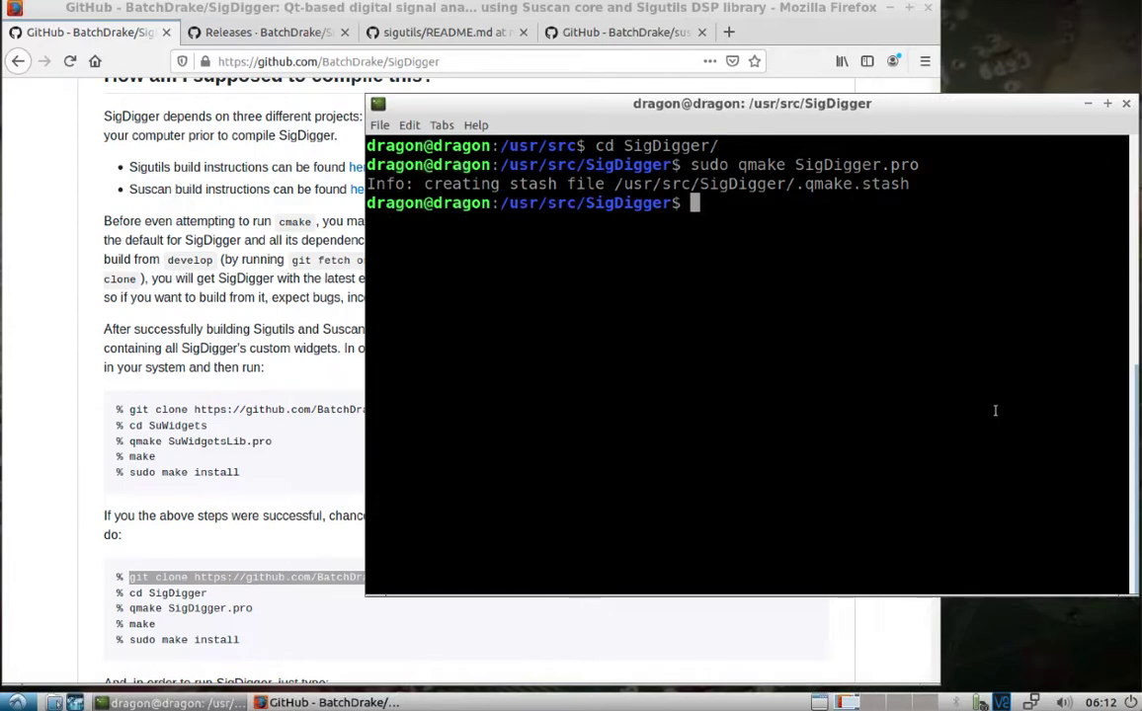
{"action": "type", "text": "sudo"}
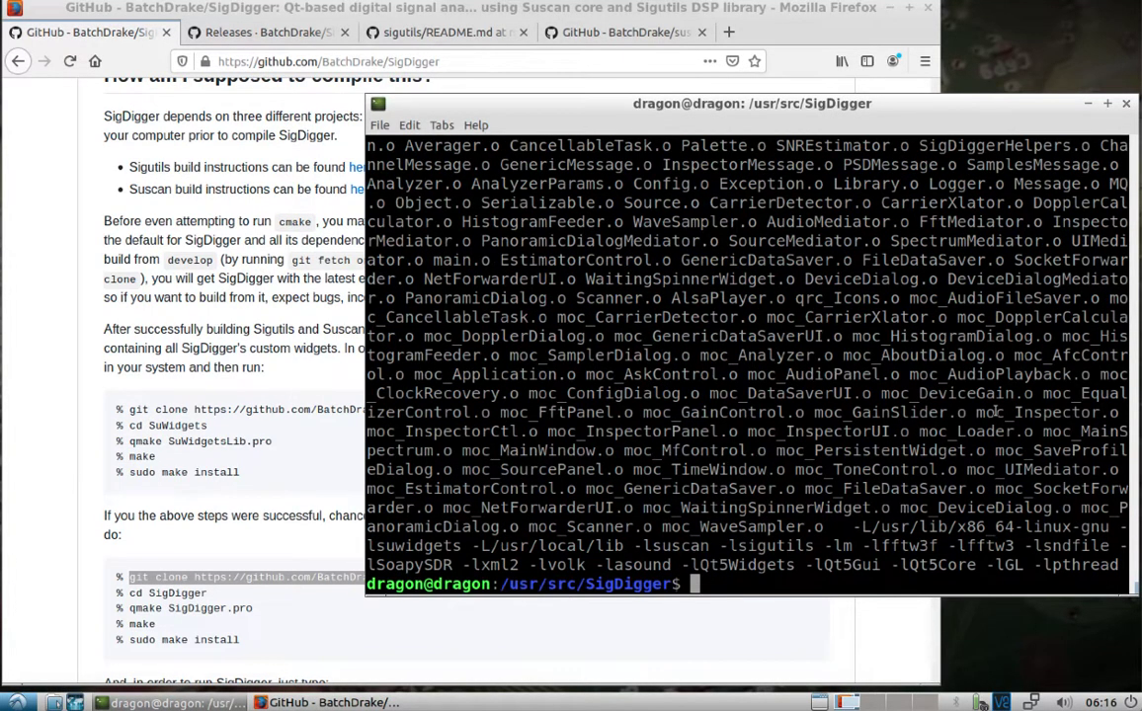
{"action": "type", "text": "sudo make "}
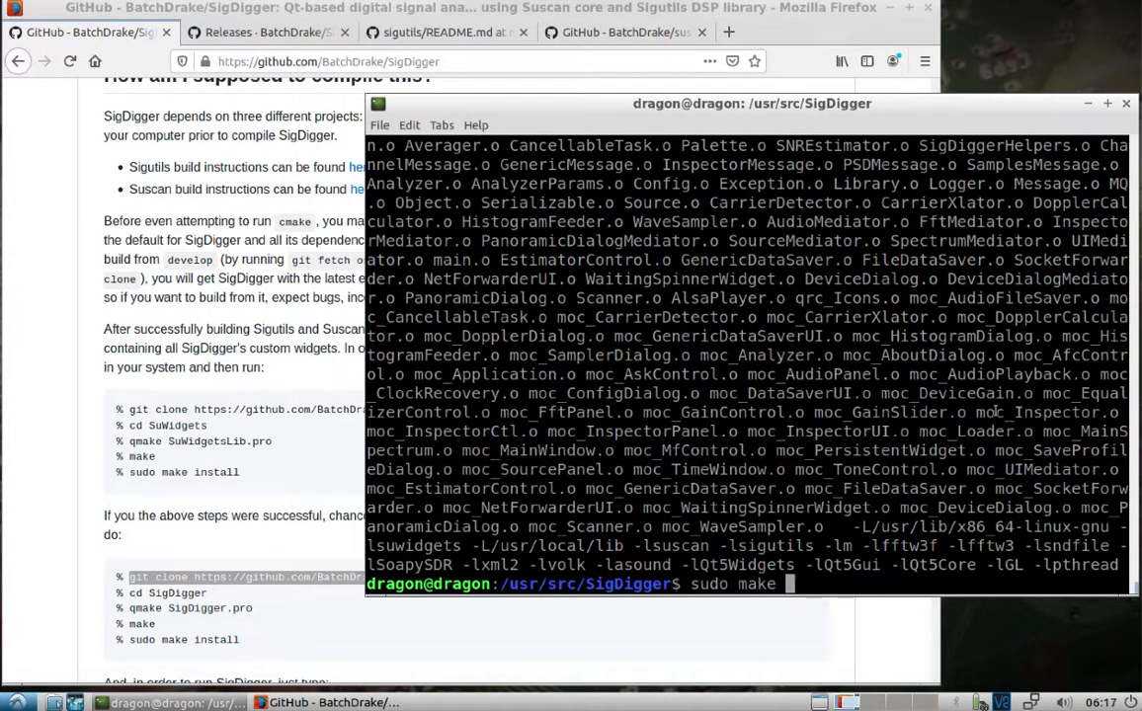
{"action": "type", "text": "insta"}
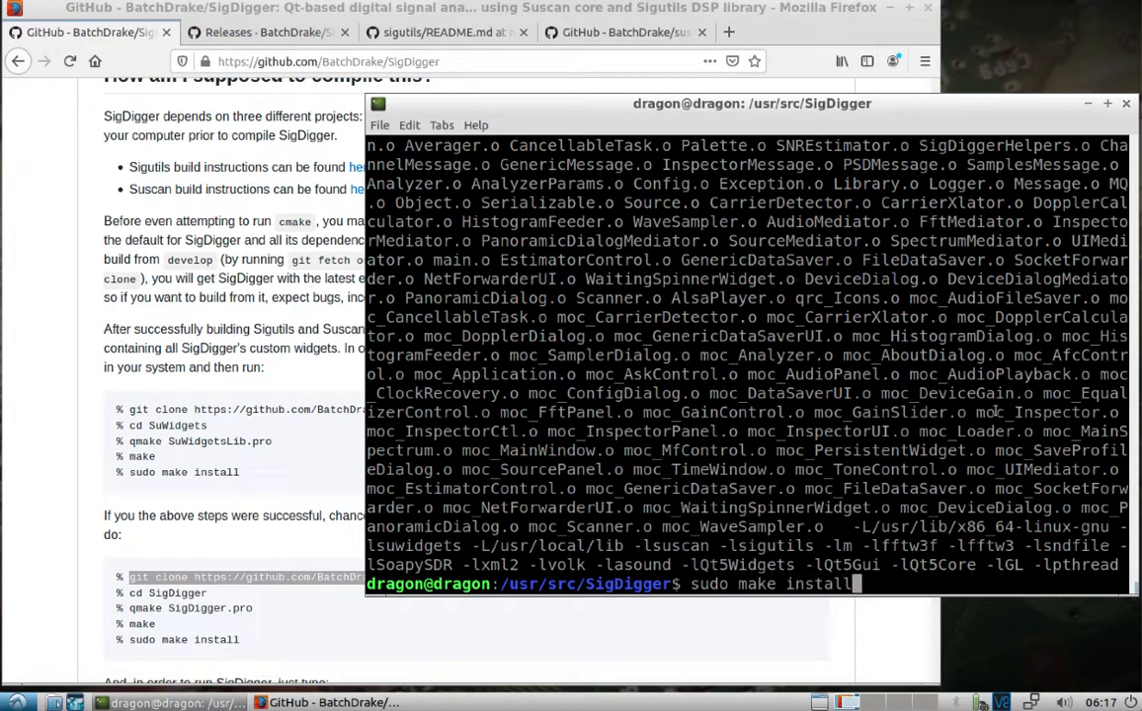
{"action": "type", "text": "ll"}
- Run sudo make install and copy the /opt/SigDigger/bin/SigDigger path from the README
{"action": "key", "text": "Return"}
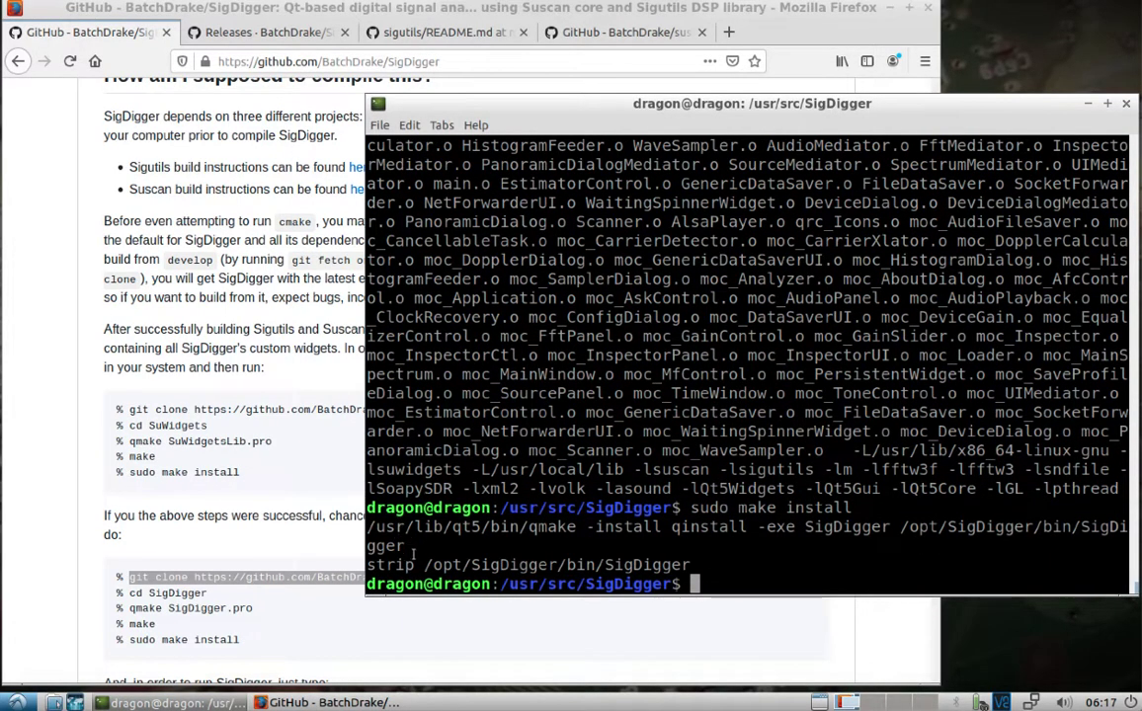
{"action": "left_click", "coordinate": [55, 576]}
{"action": "scroll", "coordinate": [59, 581], "scroll_direction": "down", "scroll_amount": 5}
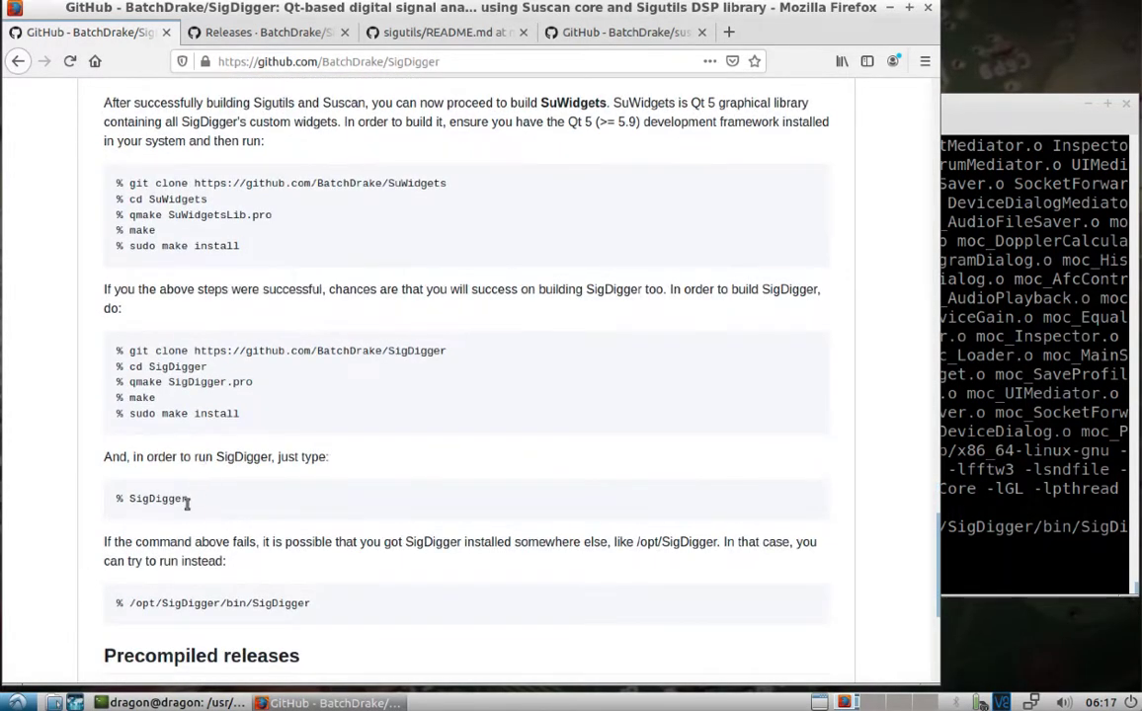
{"action": "left_click_drag", "start_coordinate": [316, 606], "coordinate": [133, 605]}
{"action": "right_click", "coordinate": [134, 605]}
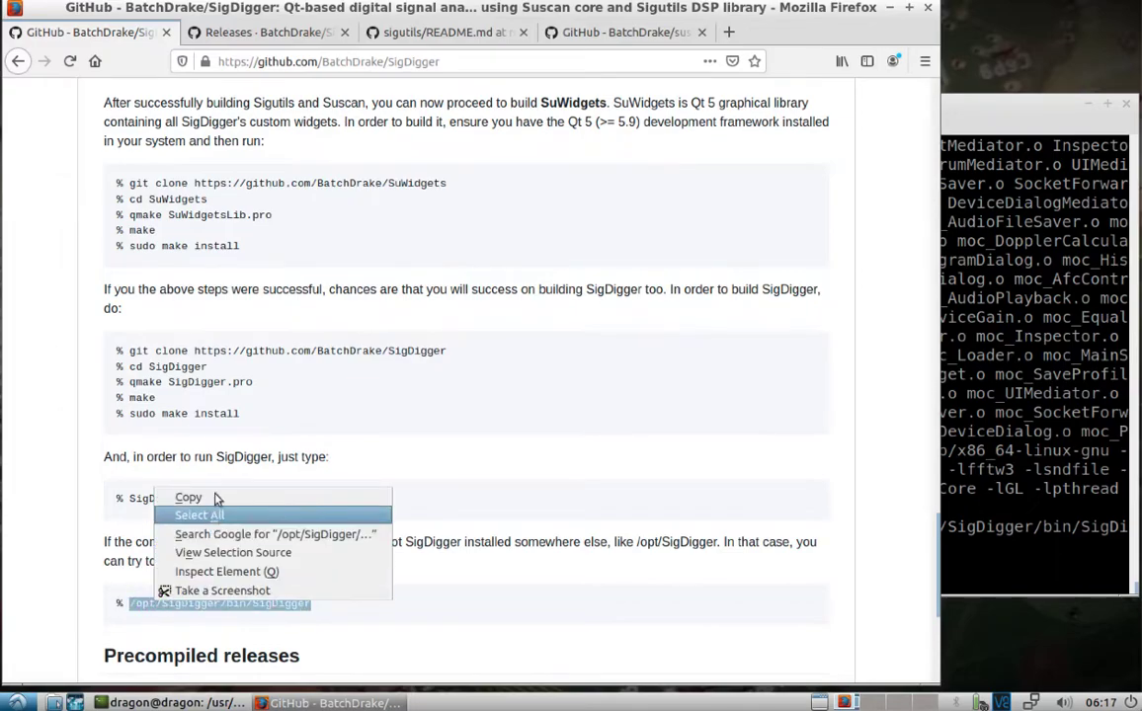
{"action": "left_click", "coordinate": [1020, 533]}
{"action": "left_click", "coordinate": [1027, 525]}
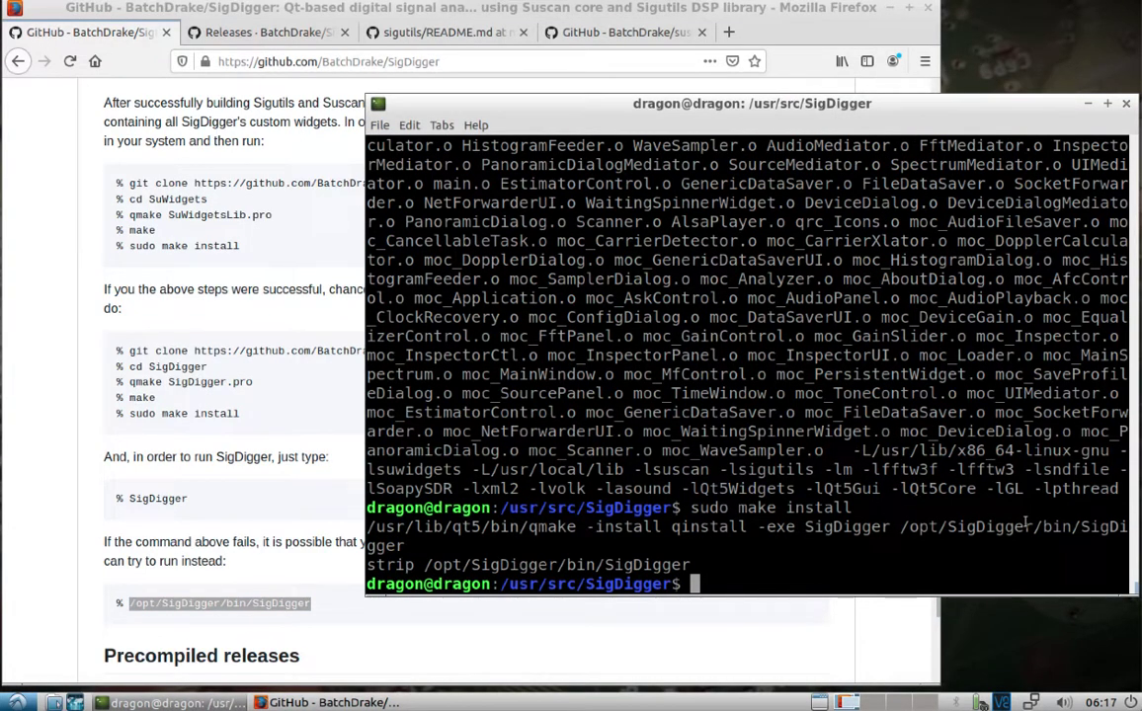
- Launch SigDigger by entering /opt/SigDigger/bin/SigDigger in the terminal
{"action": "type", "text": "/opt/"}
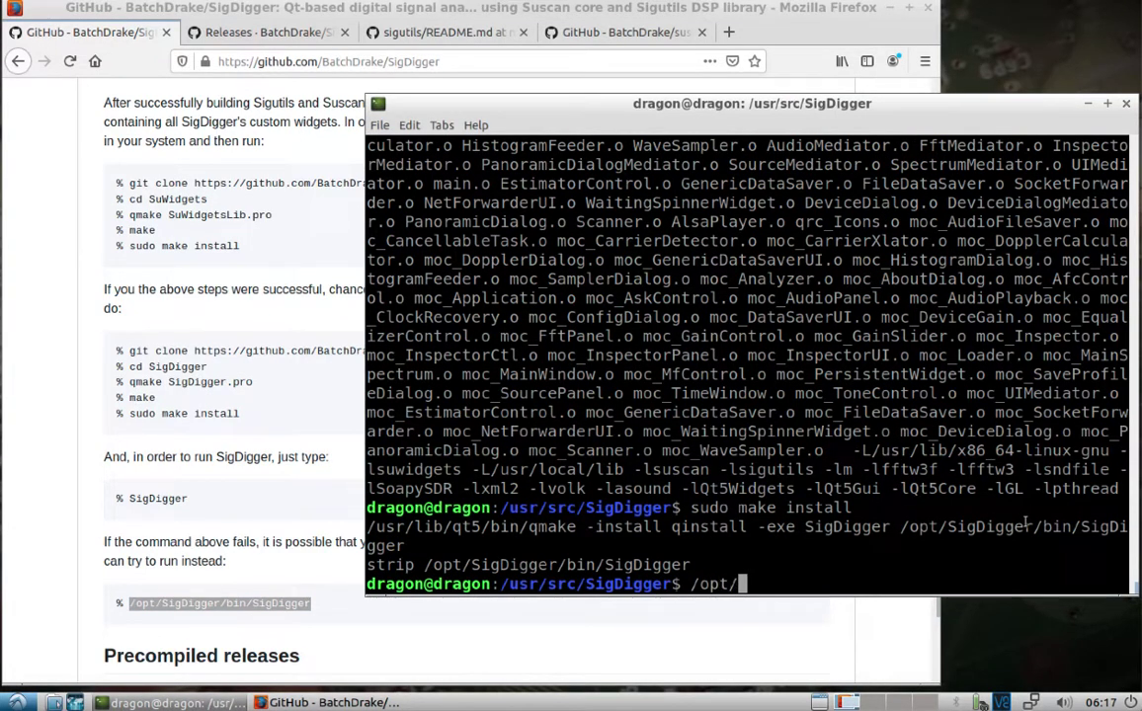
{"action": "type", "text": "Si"}
{"action": "key", "text": "Tab"}
{"action": "type", "text": "bin/"}
{"action": "key", "text": "Tab"}
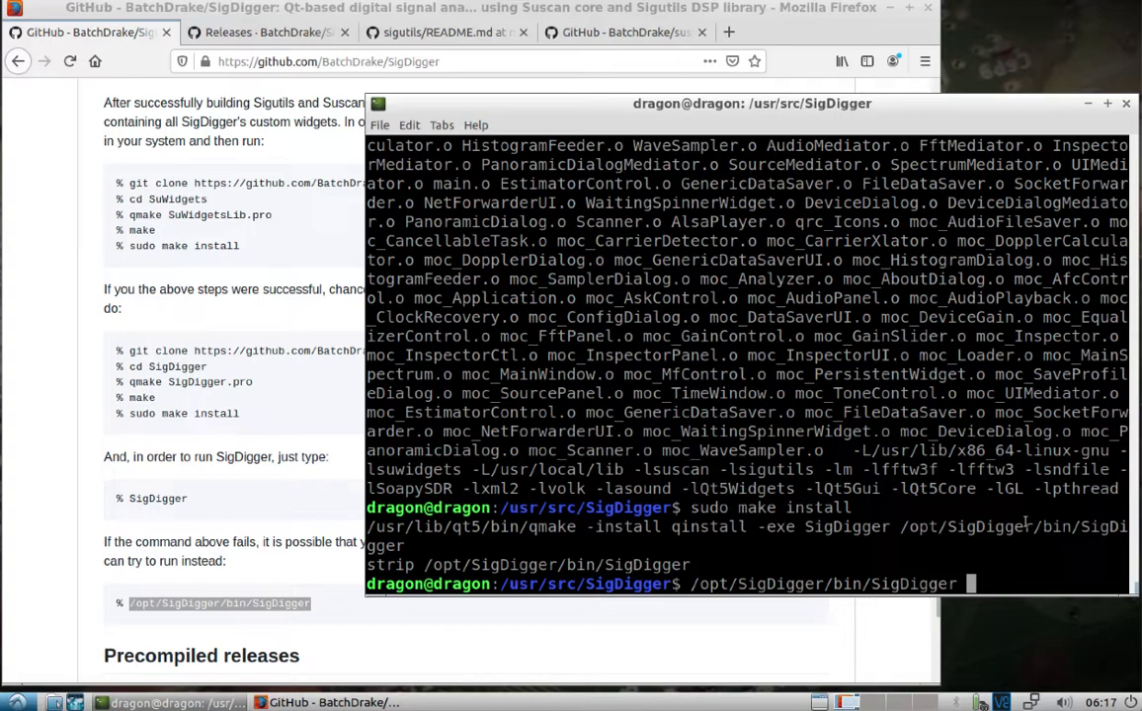
{"action": "key", "text": "Return"}
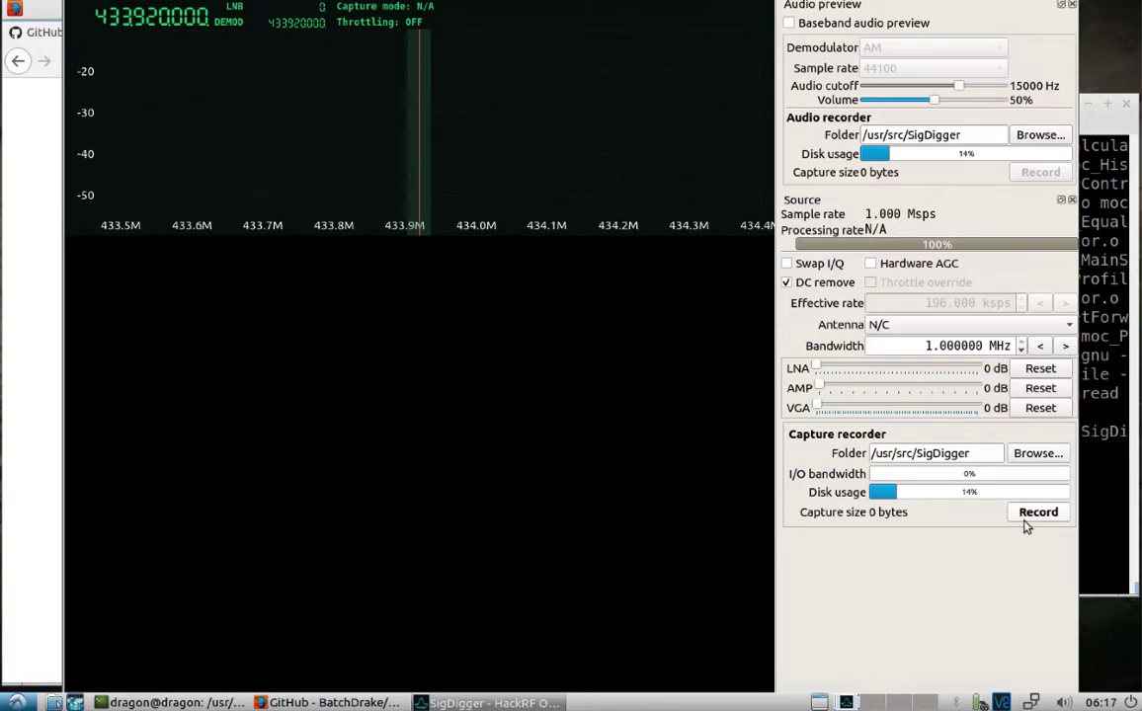
- Maximize the SigDigger window and confirm HackRF One as the Settings device at 433.920 MHz, 1 Msps
{"action": "right_click", "coordinate": [492, 702]}
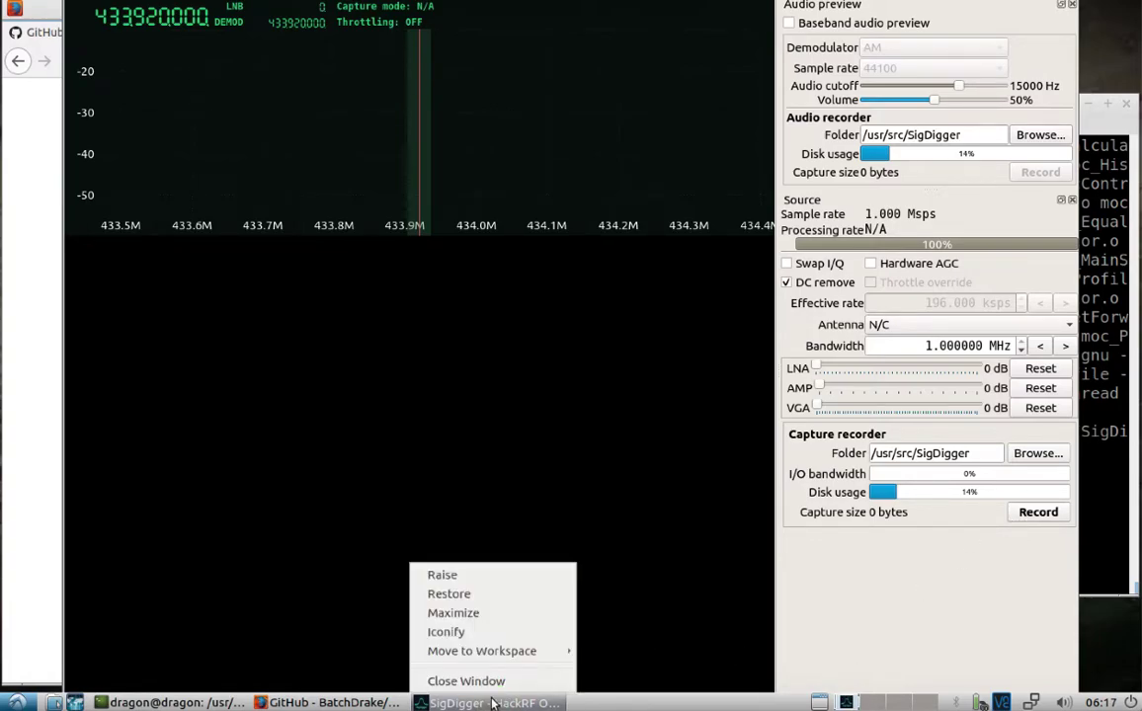
{"action": "left_click", "coordinate": [477, 618]}
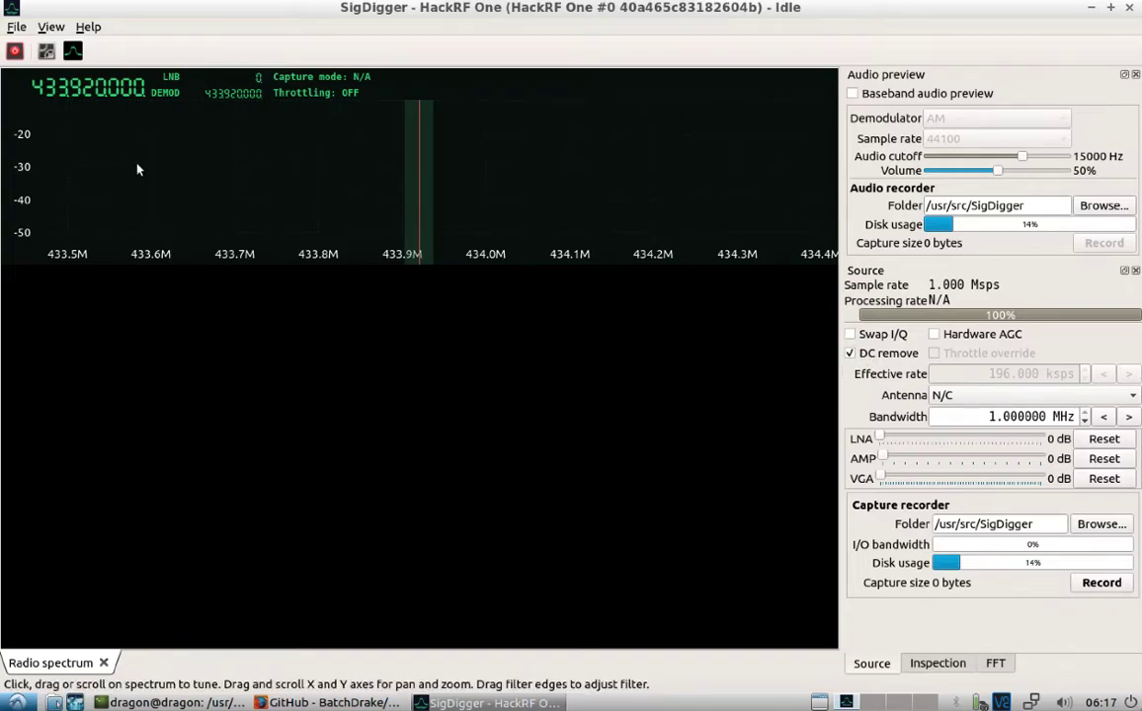
{"action": "left_click", "coordinate": [46, 51]}
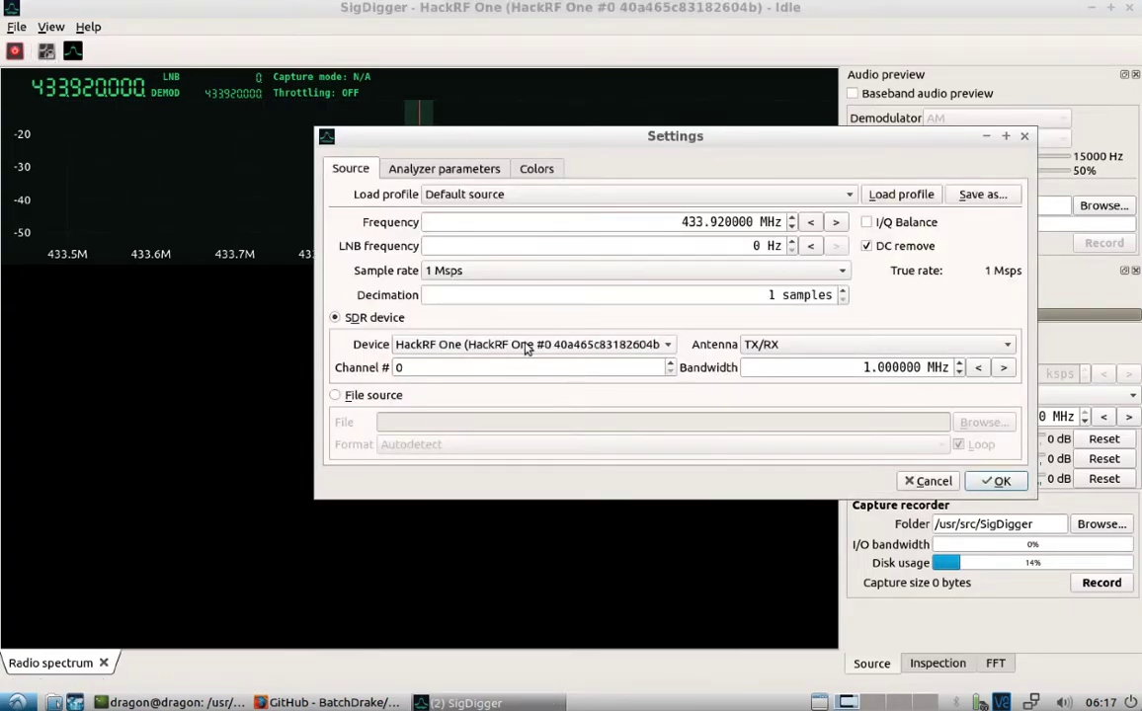
{"action": "left_click", "coordinate": [666, 346]}
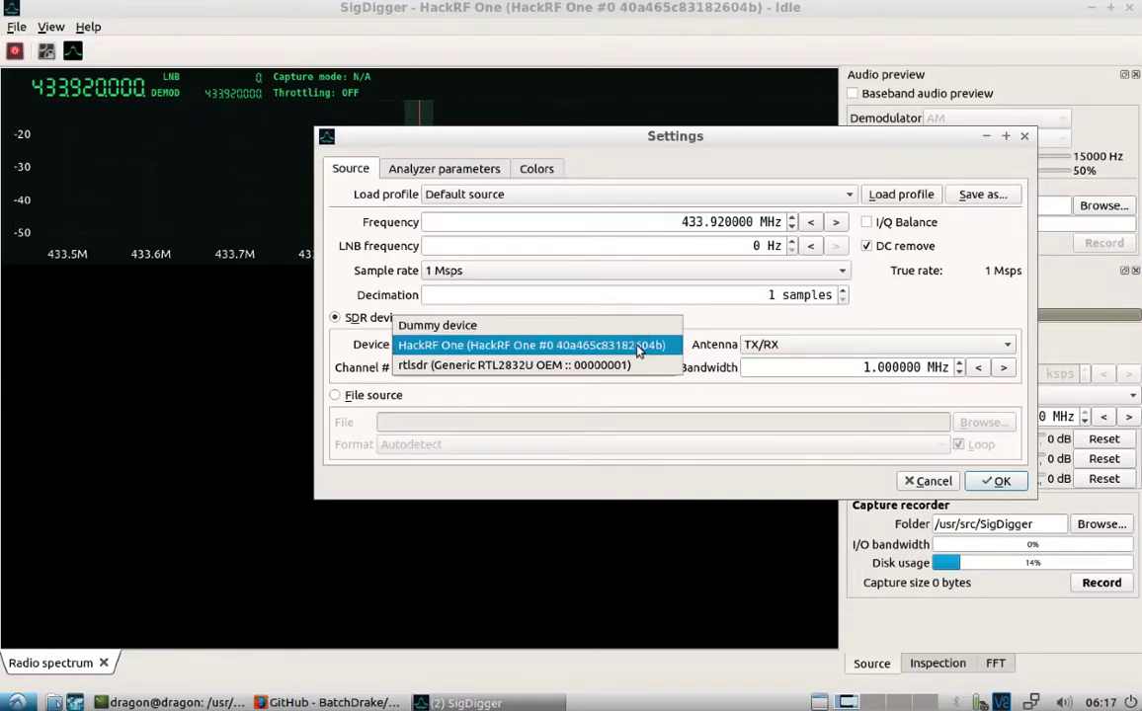
{"action": "left_click", "coordinate": [587, 352]}
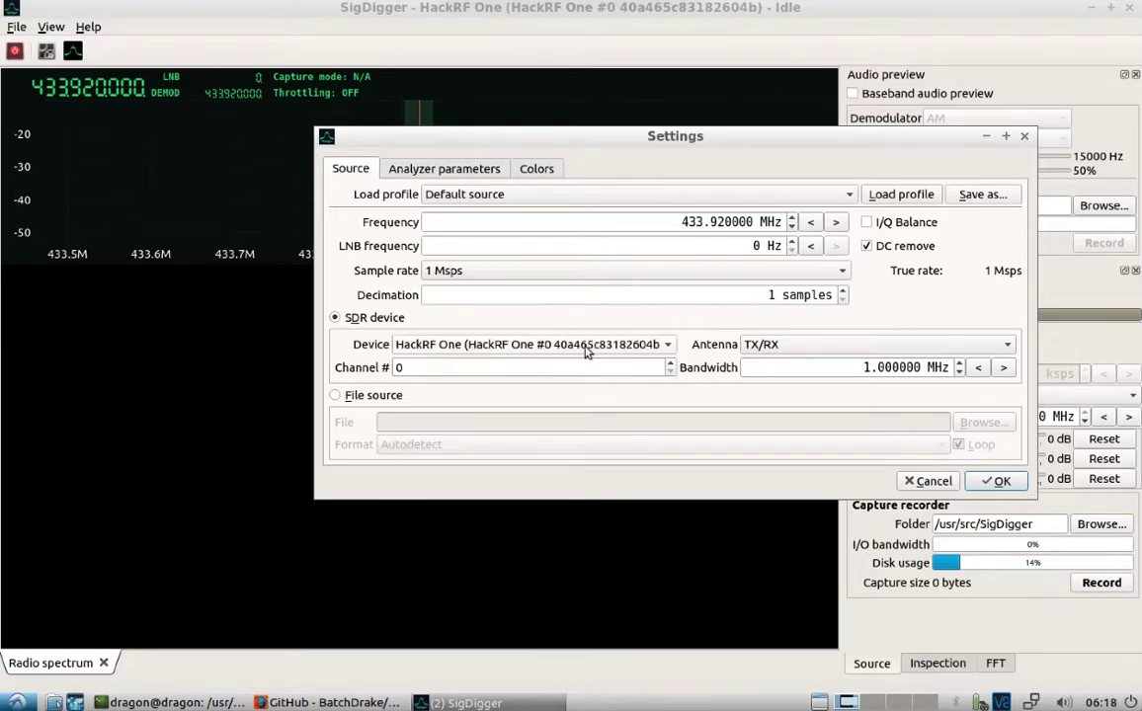
{"action": "left_click", "coordinate": [458, 170]}
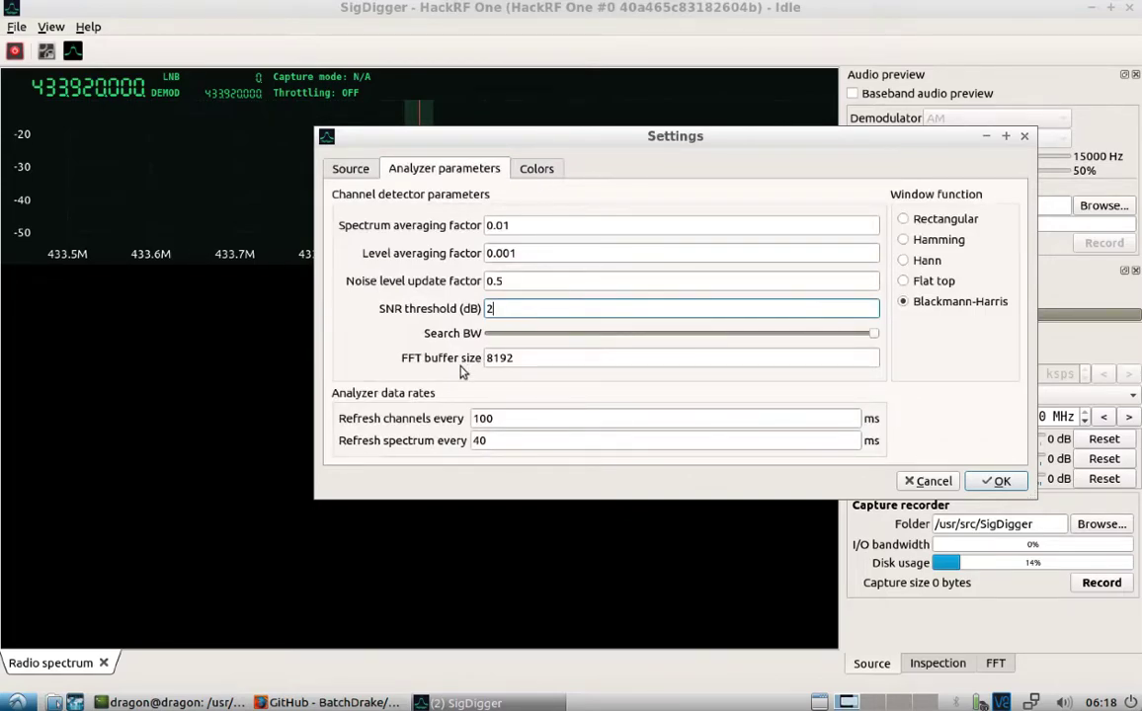
{"action": "left_click", "coordinate": [350, 168]}
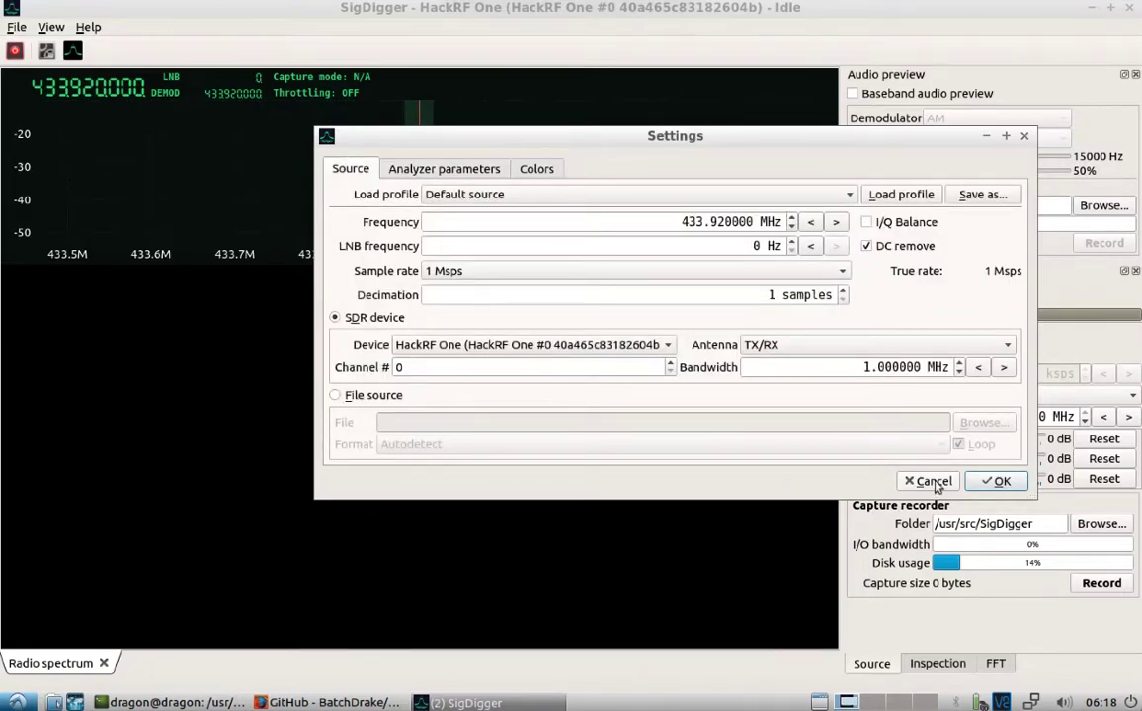
{"action": "left_click", "coordinate": [999, 481]}
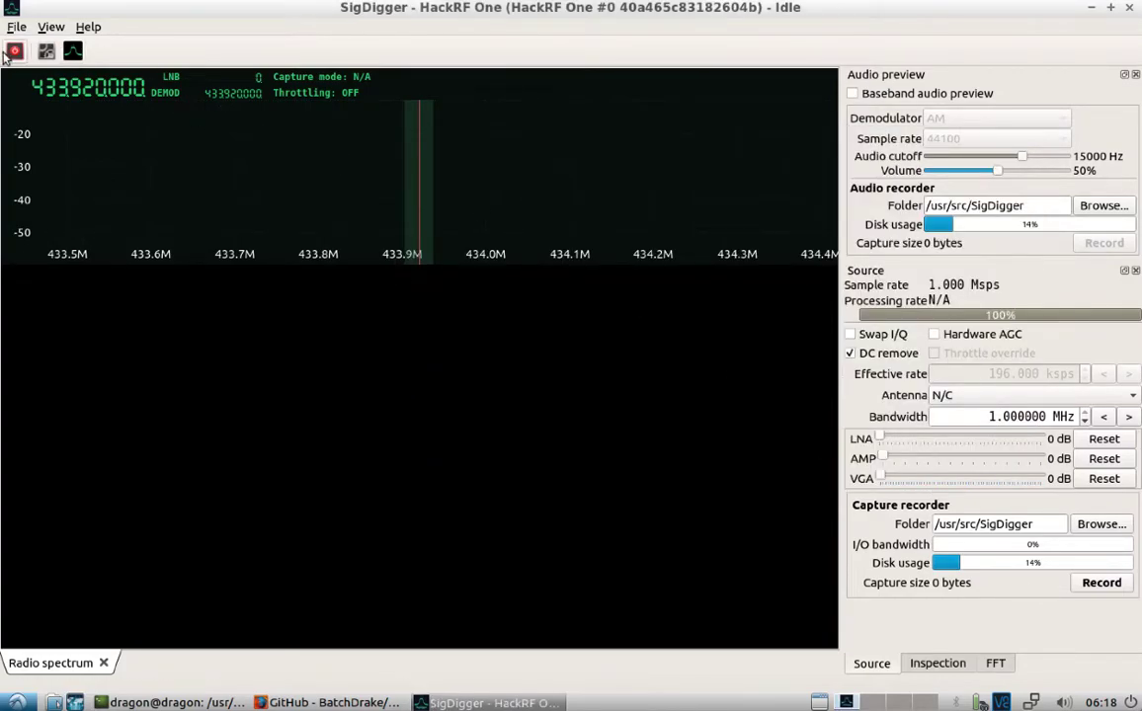
- Start live HackRF capture and retune the centre frequency to 94.920 MHz
{"action": "left_click", "coordinate": [14, 52]}
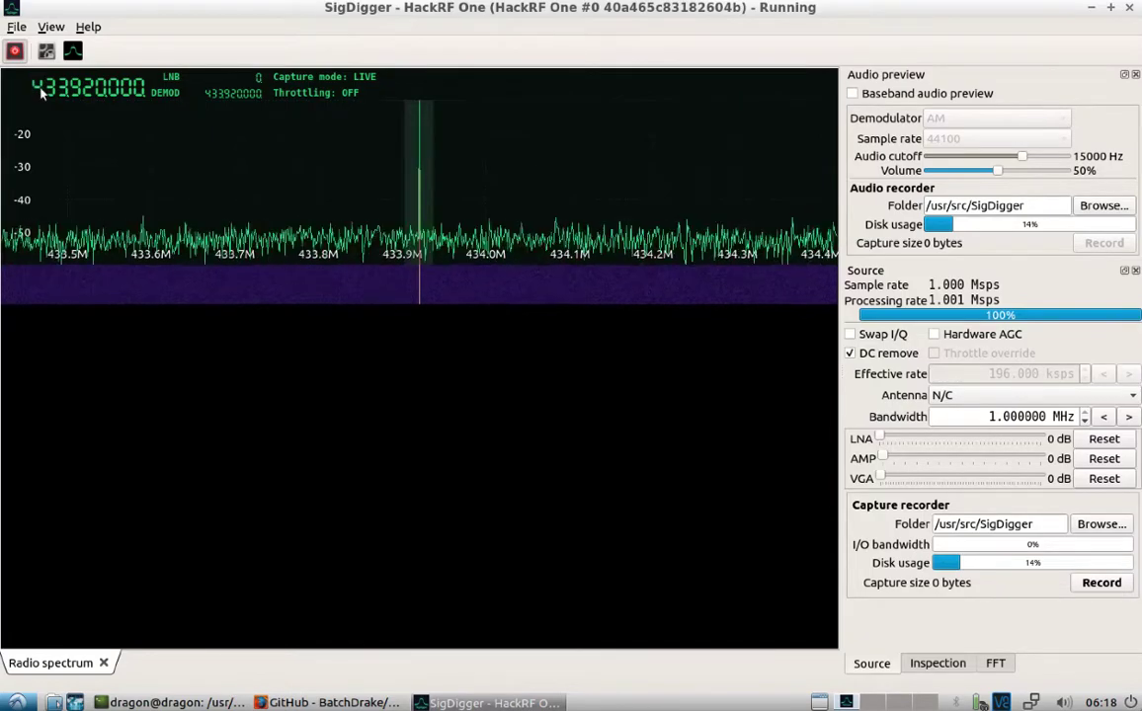
{"action": "scroll", "coordinate": [42, 91], "scroll_direction": "down", "scroll_amount": 4}
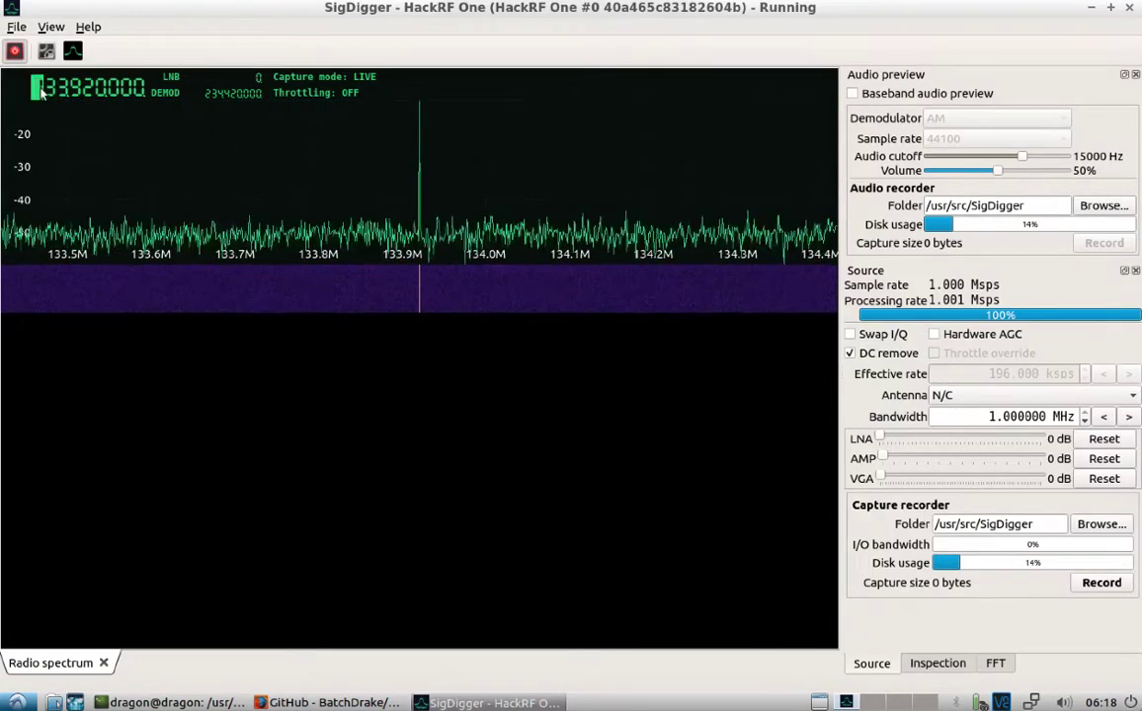
{"action": "scroll", "coordinate": [42, 91], "scroll_direction": "down", "scroll_amount": 3}
{"action": "scroll", "coordinate": [42, 91], "scroll_direction": "down", "scroll_amount": 1}
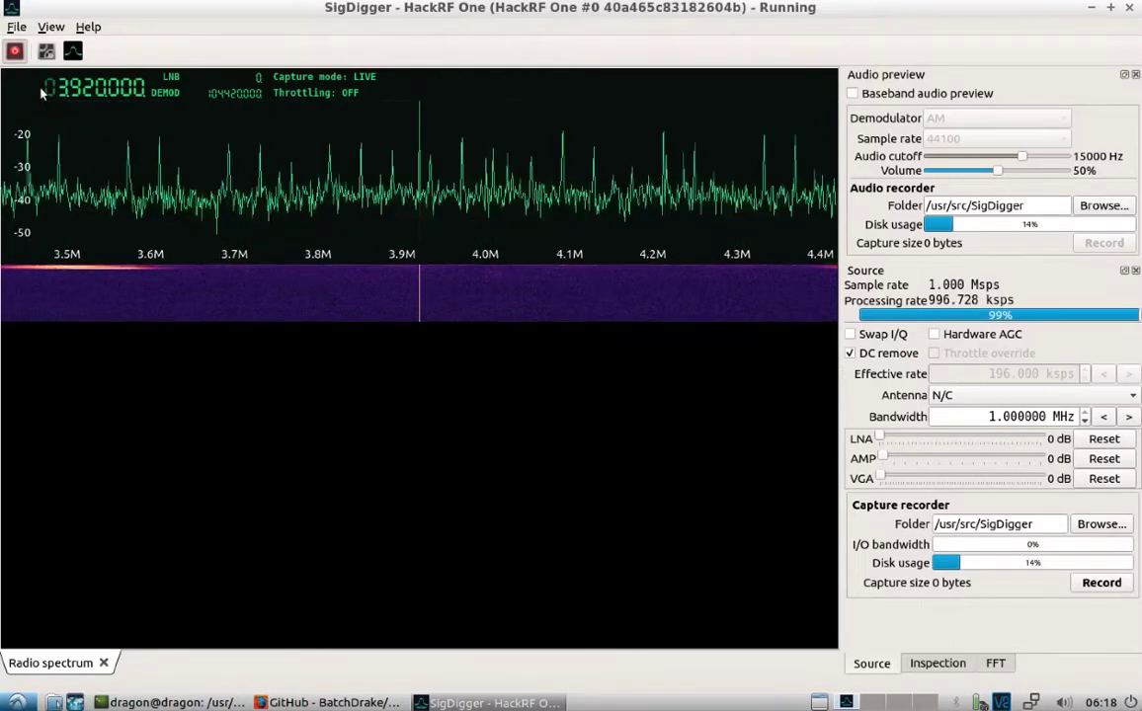
{"action": "scroll", "coordinate": [41, 90], "scroll_direction": "up", "scroll_amount": 6}
{"action": "scroll", "coordinate": [41, 91], "scroll_direction": "up", "scroll_amount": 2}
{"action": "scroll", "coordinate": [42, 91], "scroll_direction": "up", "scroll_amount": 1}
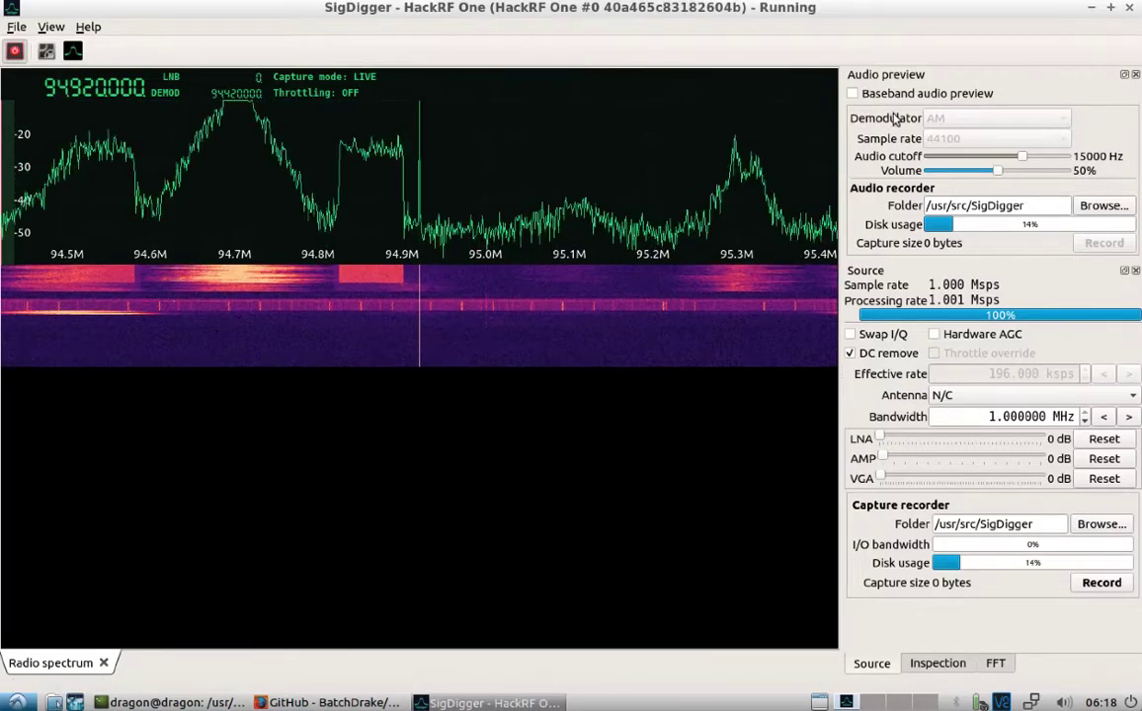
- Enable baseband audio preview with the FM demodulator tuned to the 94.7 MHz station
{"action": "left_click", "coordinate": [852, 94]}
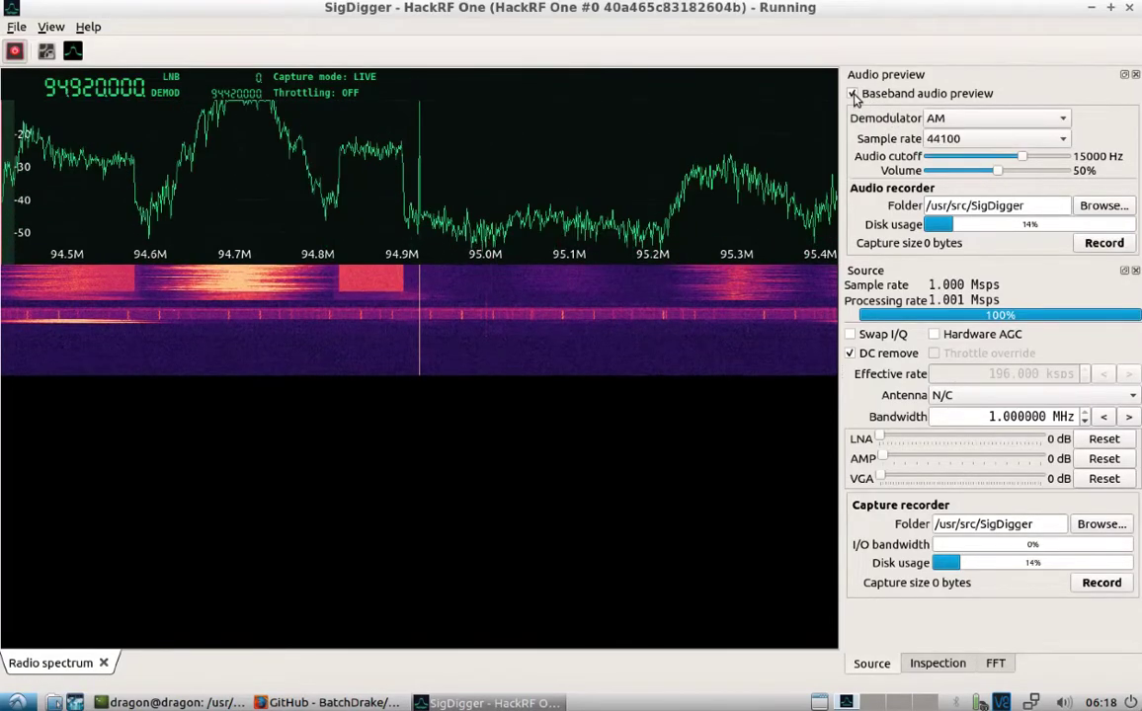
{"action": "left_click", "coordinate": [948, 118]}
{"action": "left_click", "coordinate": [957, 142]}
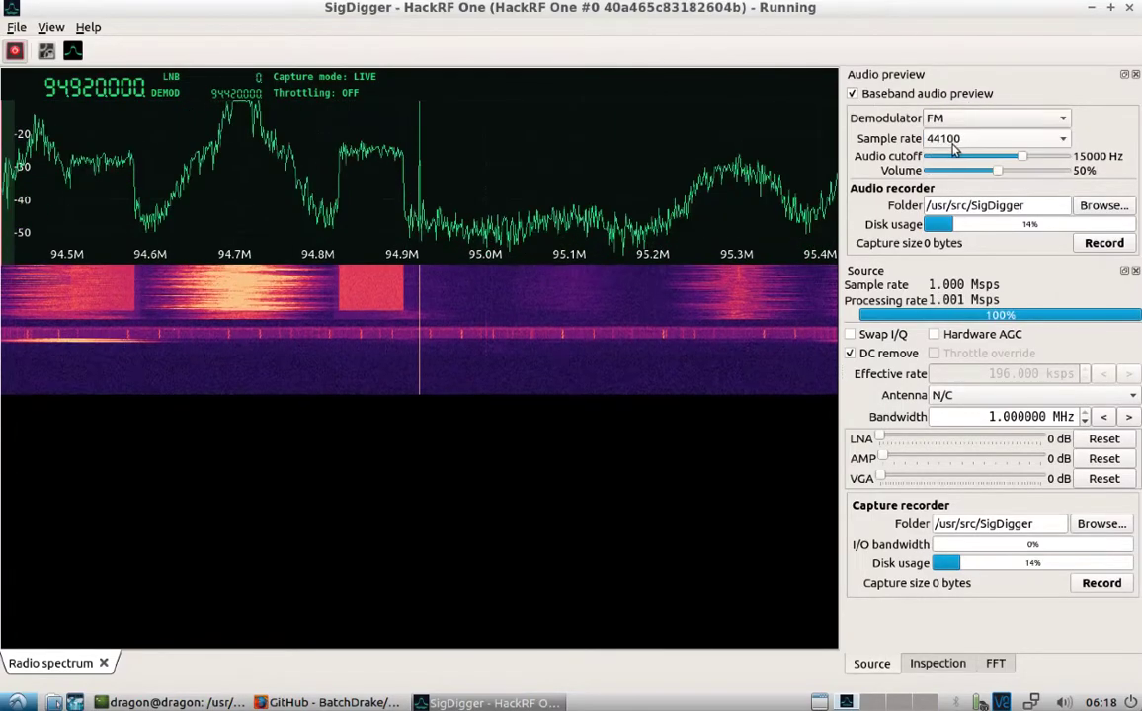
{"action": "left_click", "coordinate": [237, 131]}
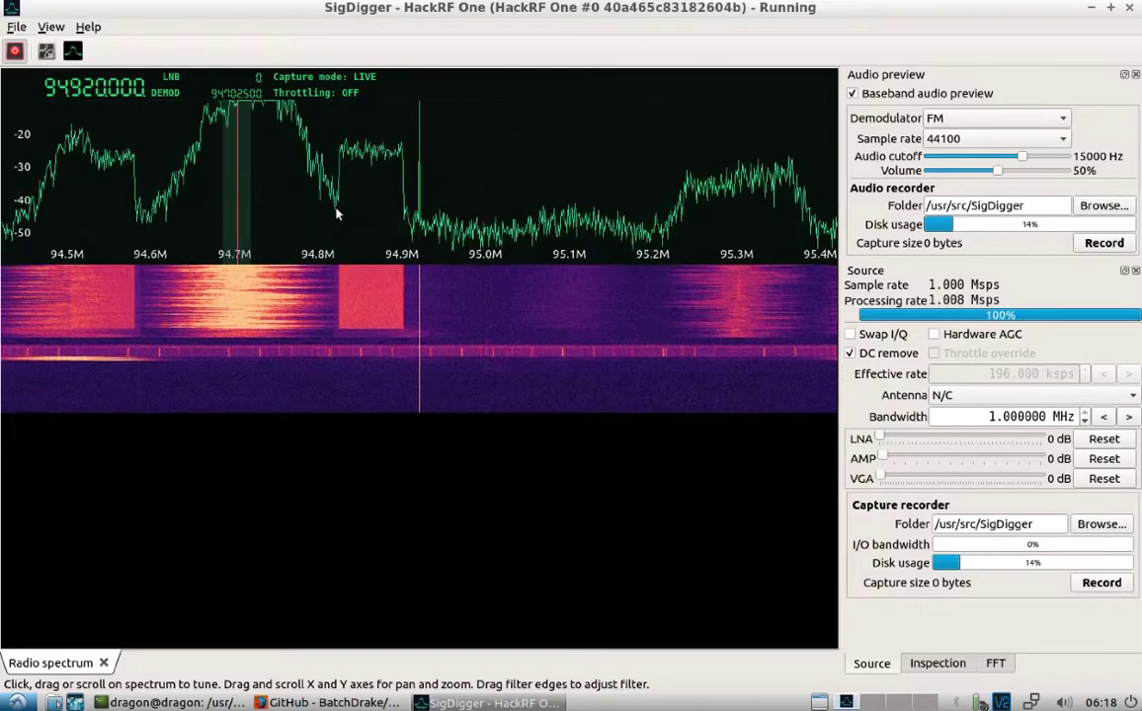
- Raise the system volume and reopen SigDigger's source Settings
{"action": "left_click", "coordinate": [1064, 702]}
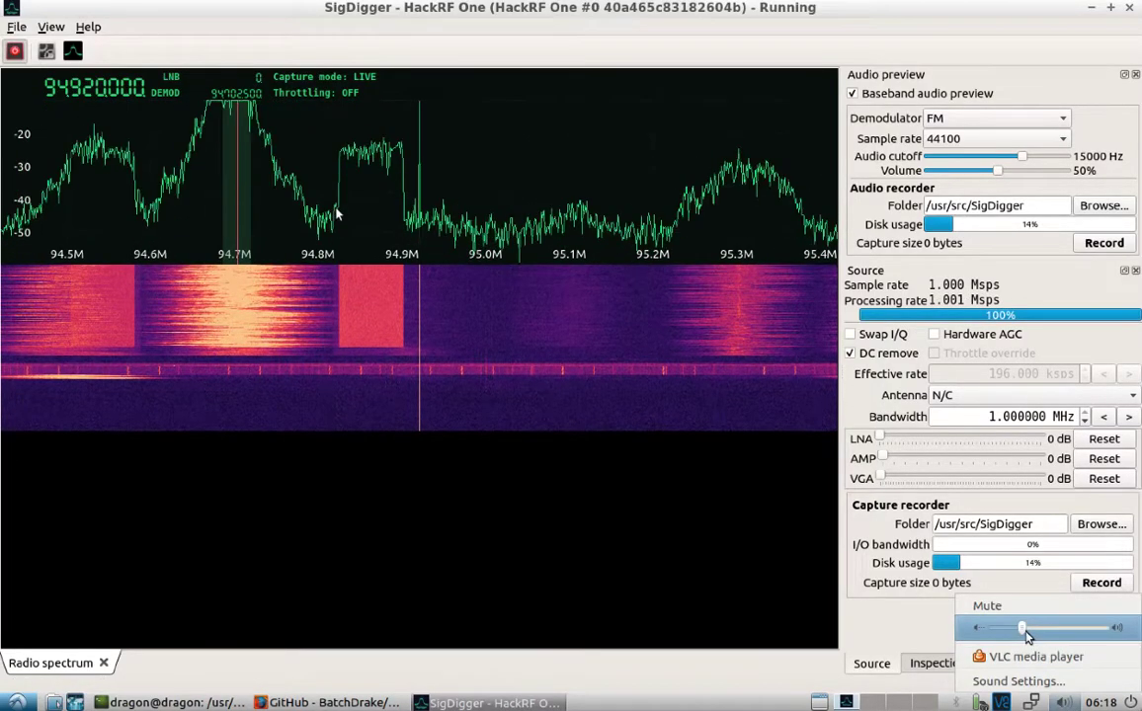
{"action": "left_click_drag", "start_coordinate": [1027, 637], "coordinate": [1089, 637]}
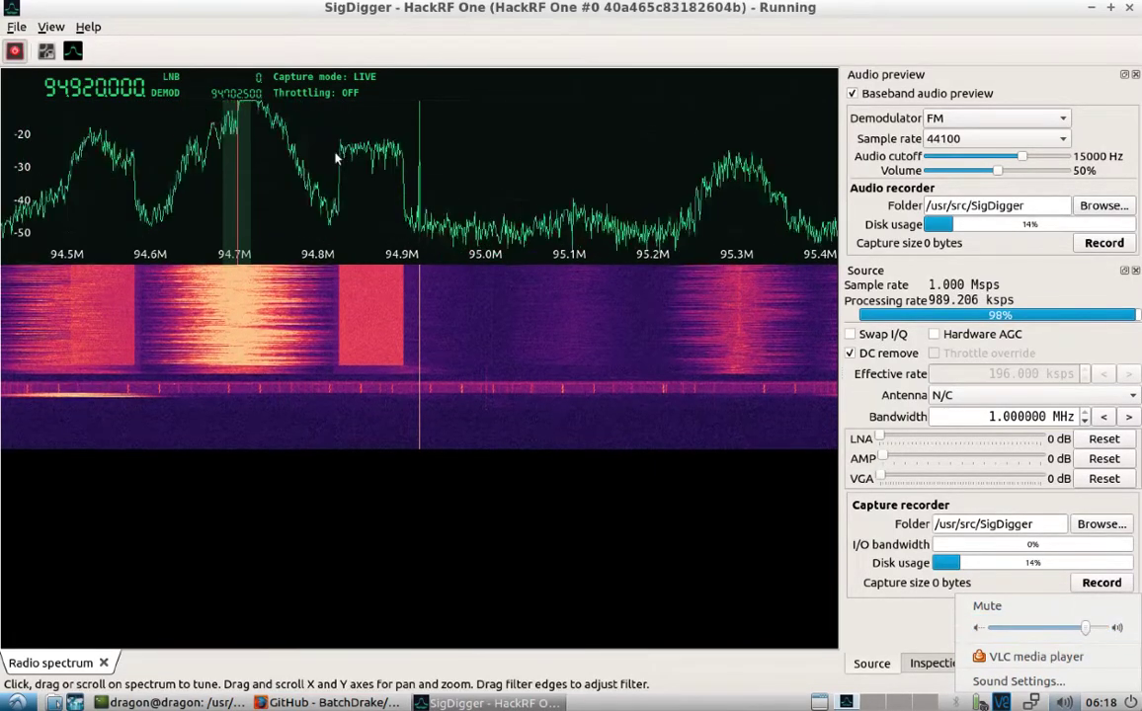
{"action": "left_click", "coordinate": [46, 52]}
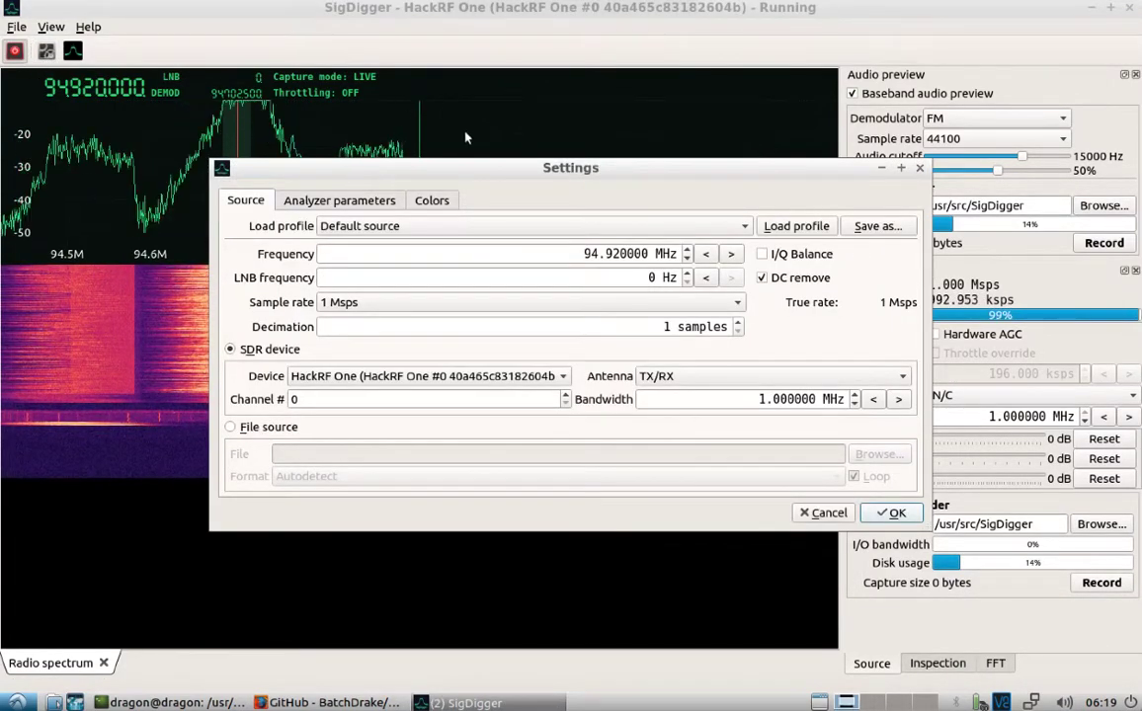
{"action": "left_click", "coordinate": [431, 303]}
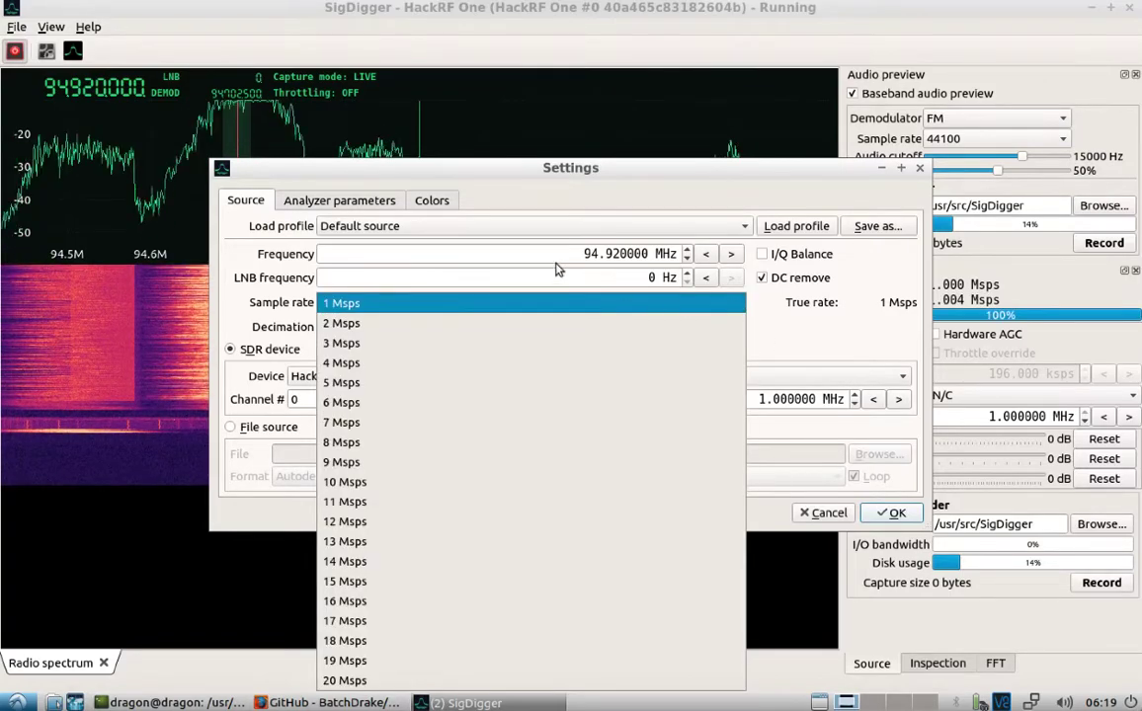
{"action": "left_click", "coordinate": [432, 323]}
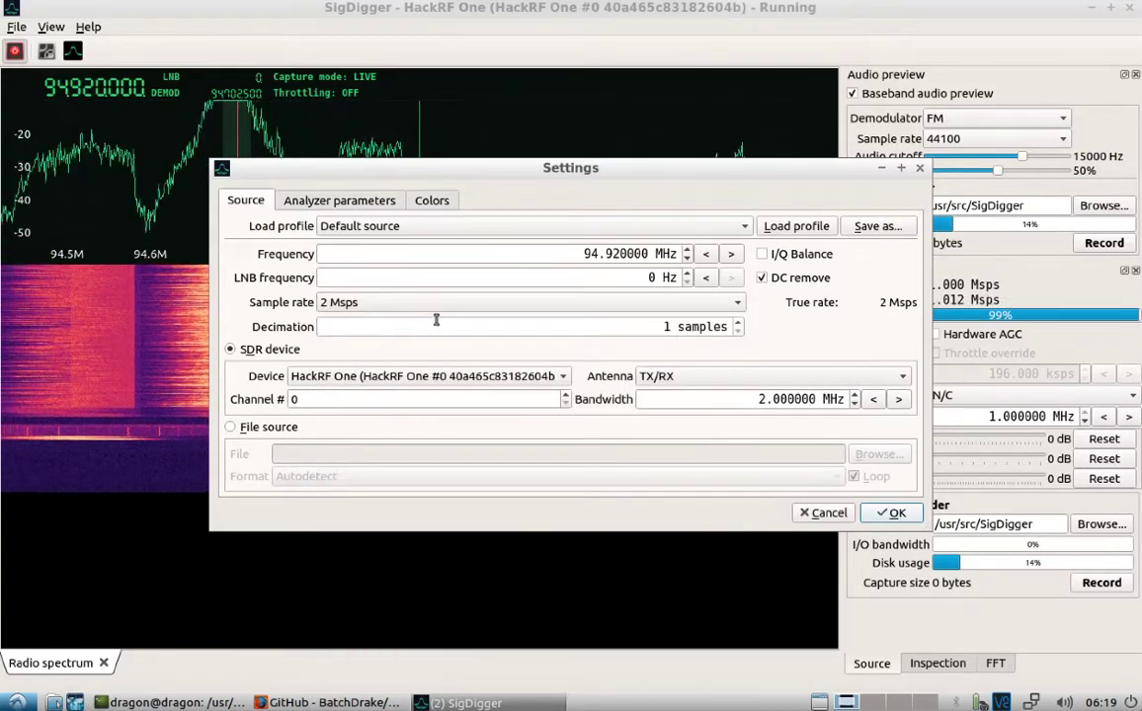
{"action": "left_click", "coordinate": [892, 512]}
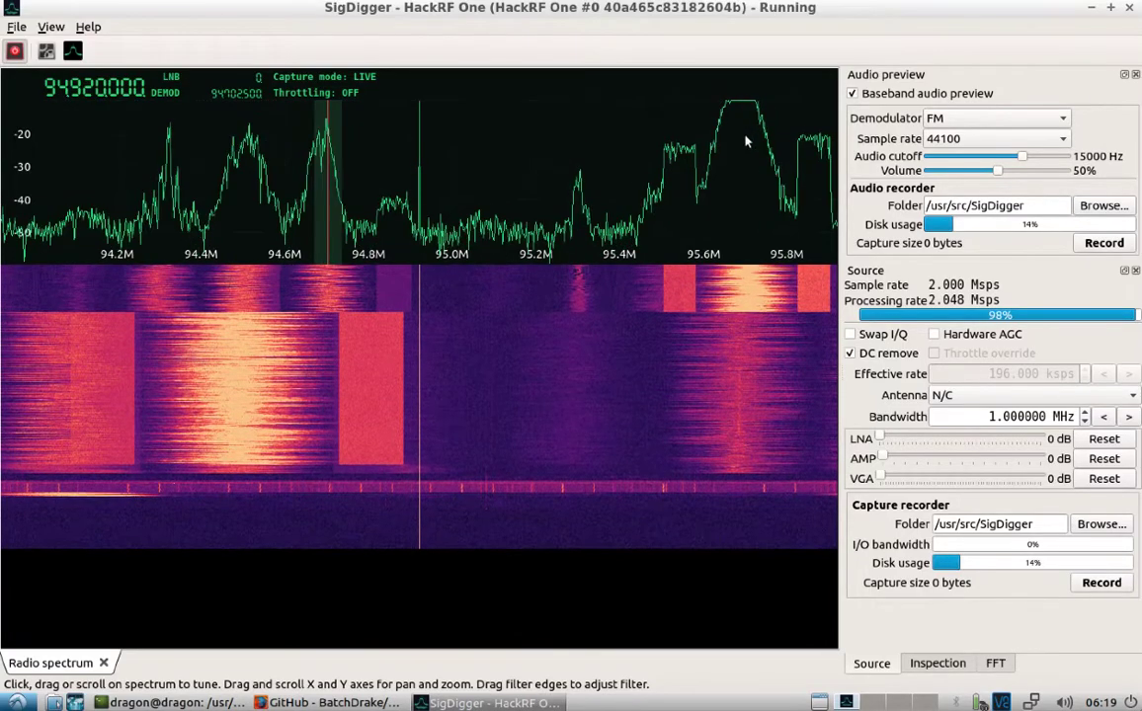
{"action": "left_click", "coordinate": [748, 145]}
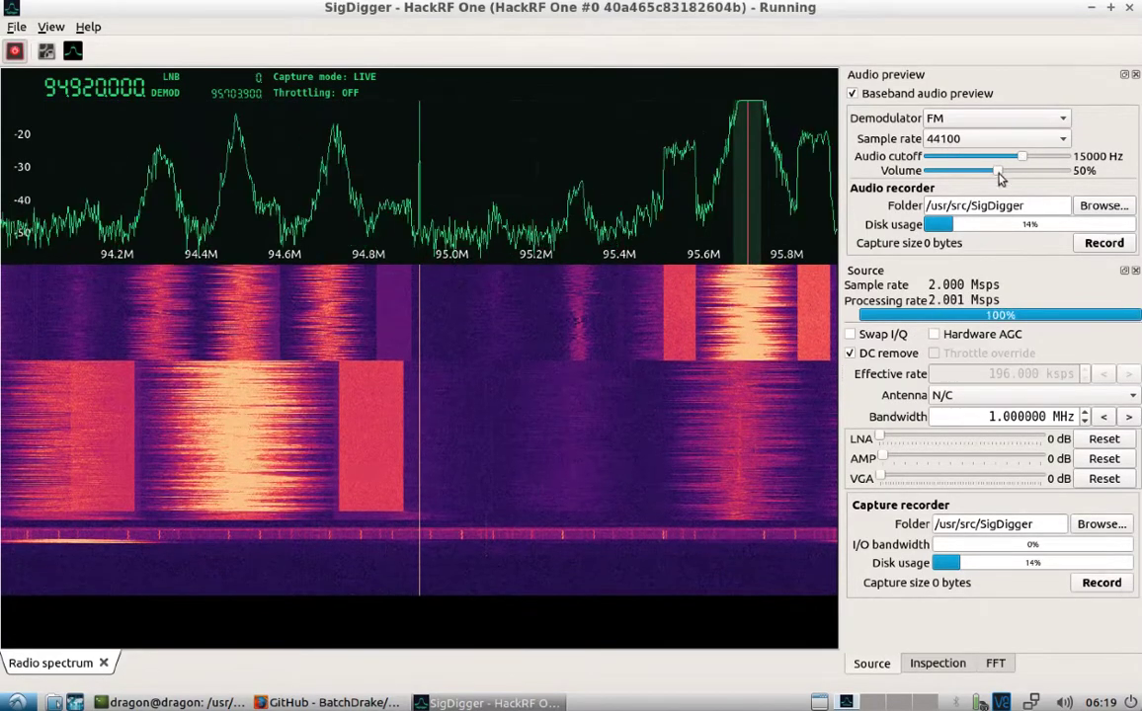
{"action": "left_click_drag", "start_coordinate": [1003, 171], "coordinate": [1018, 172]}
{"action": "left_click_drag", "start_coordinate": [884, 438], "coordinate": [910, 477]}
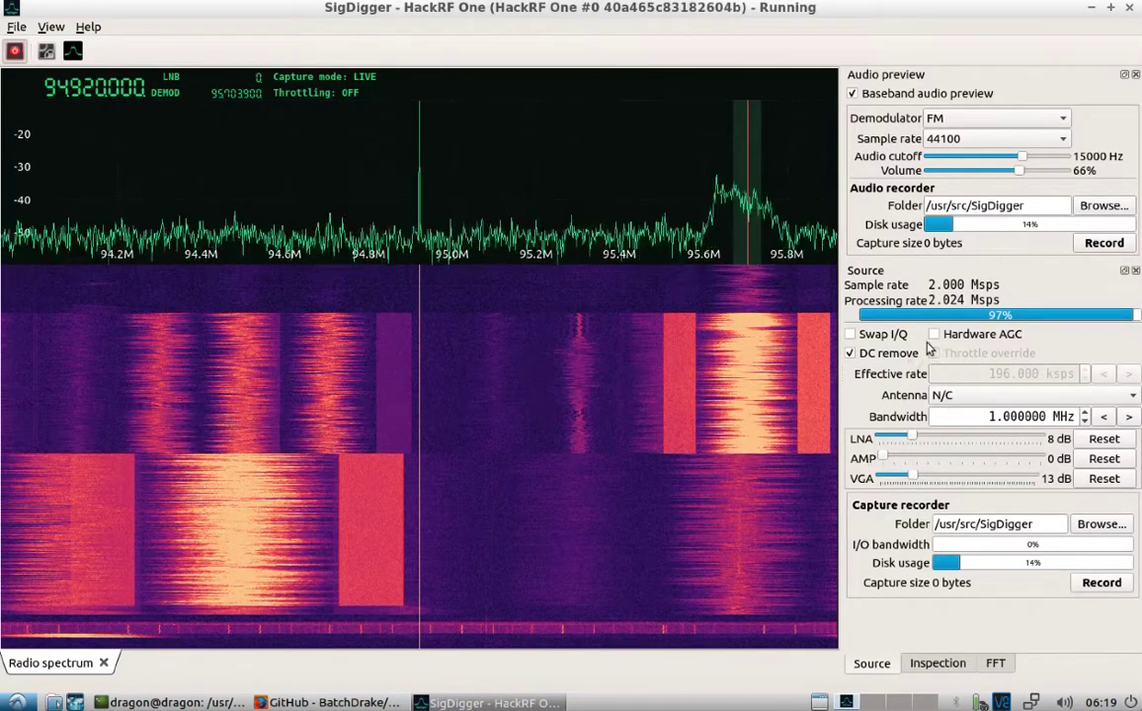
{"action": "left_click_drag", "start_coordinate": [1018, 171], "coordinate": [1004, 173]}
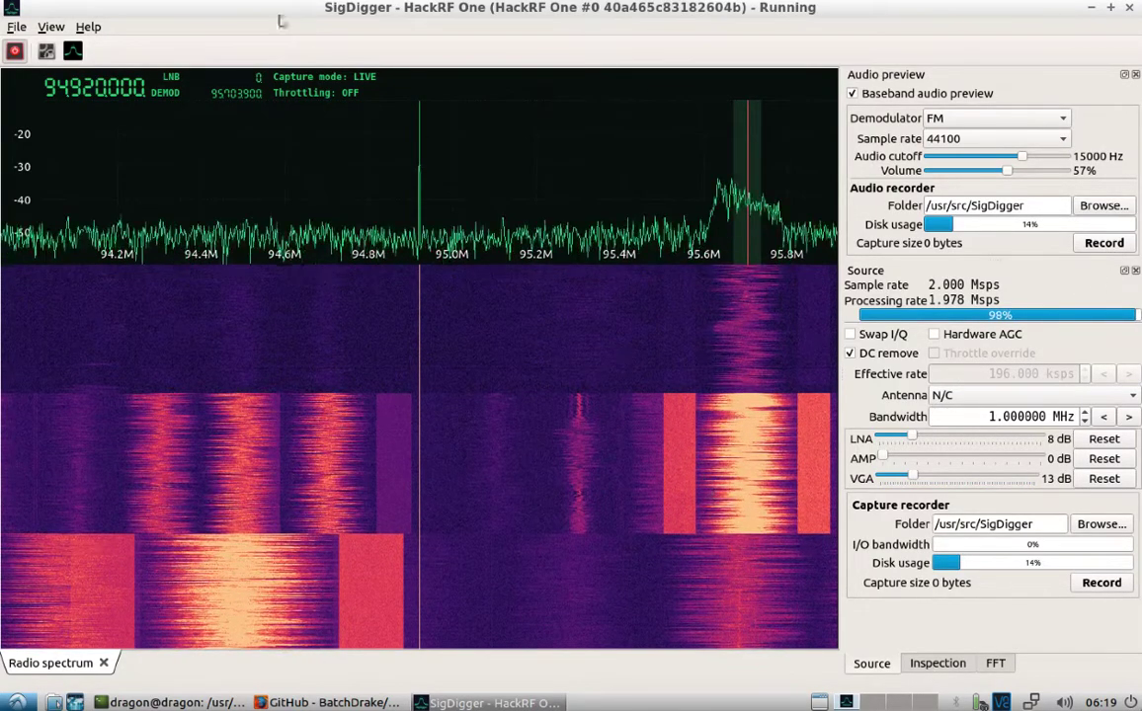
- Preview a 66 ms time-domain capture of the 95.7 MHz channel by envelope and phase, then close it
{"action": "left_click", "coordinate": [936, 663]}
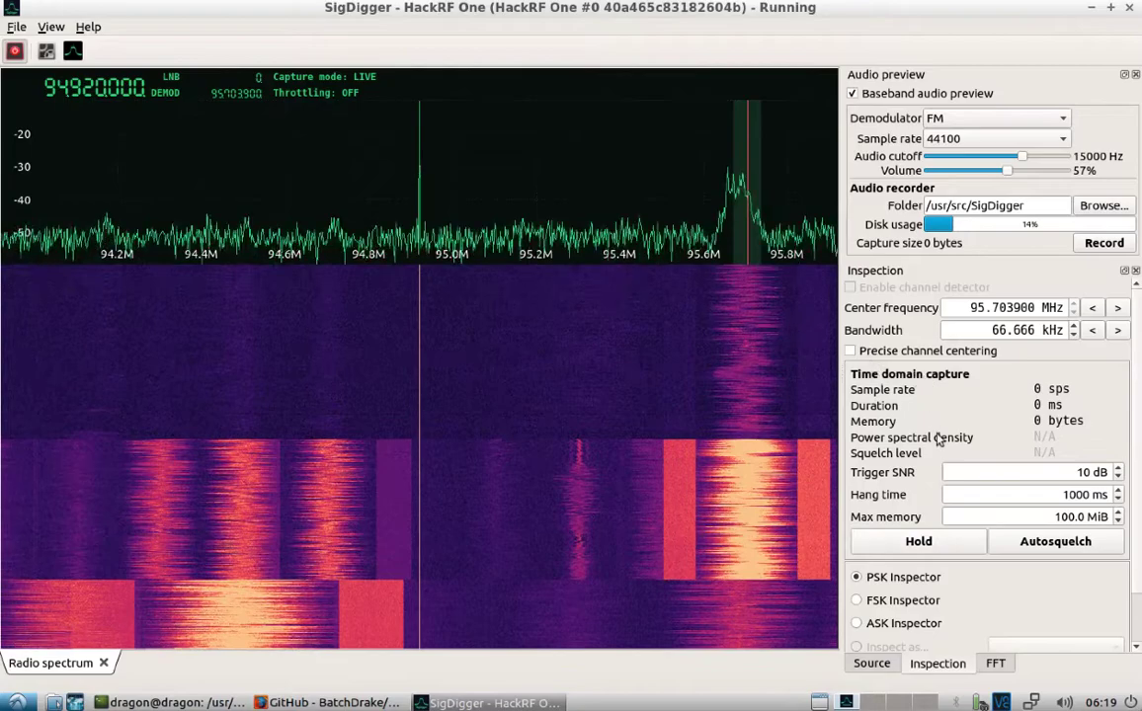
{"action": "left_click", "coordinate": [881, 542]}
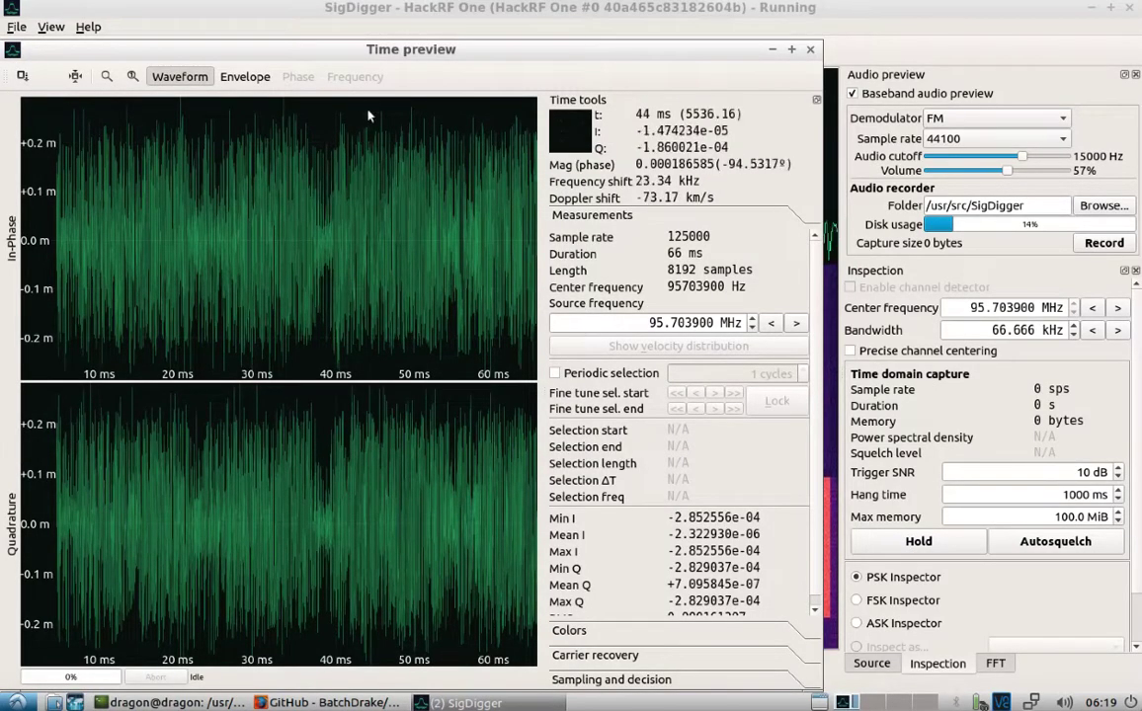
{"action": "left_click", "coordinate": [244, 79]}
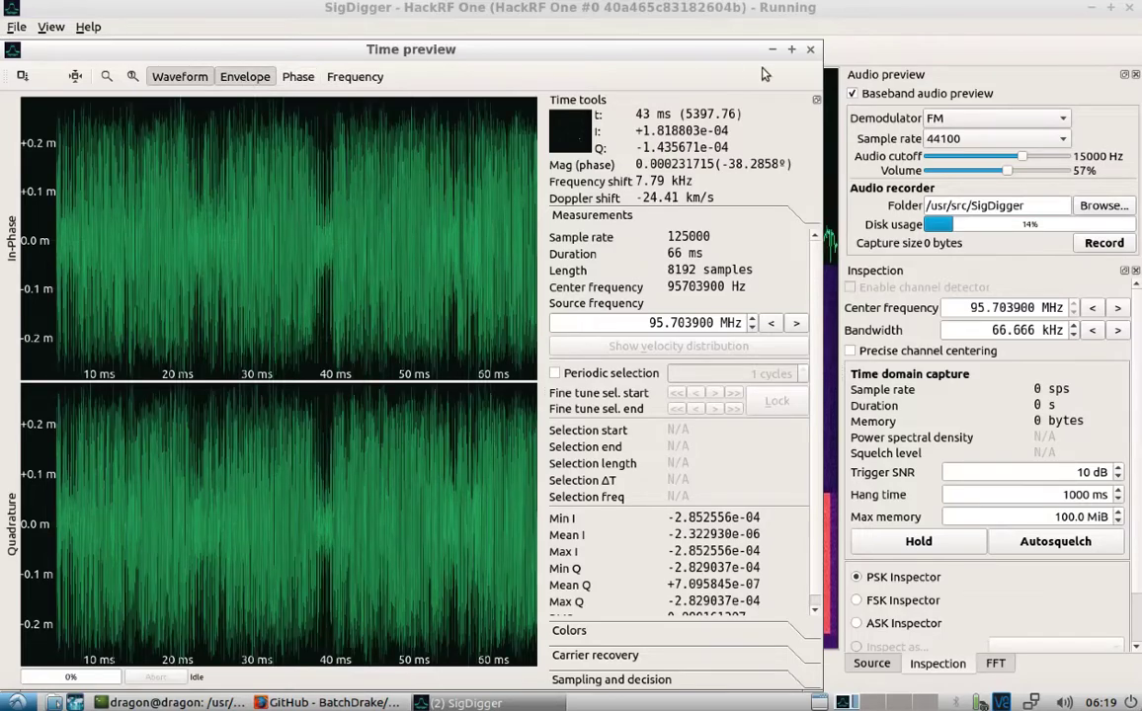
{"action": "left_click", "coordinate": [297, 76]}
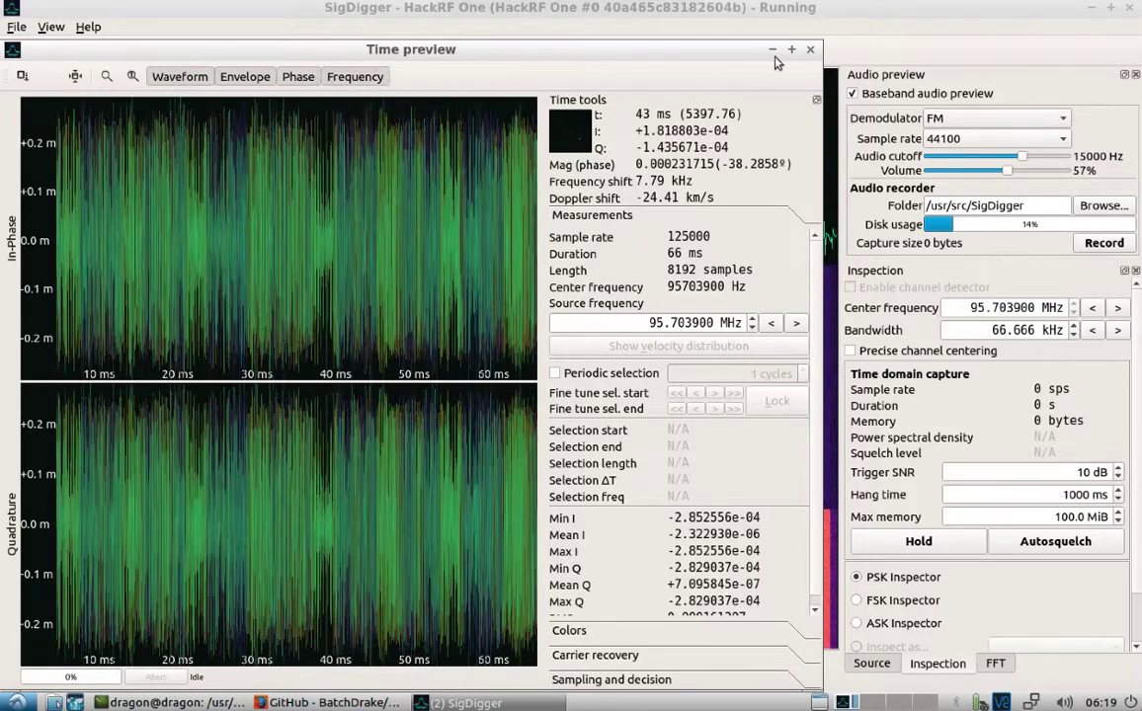
{"action": "left_click", "coordinate": [810, 50]}
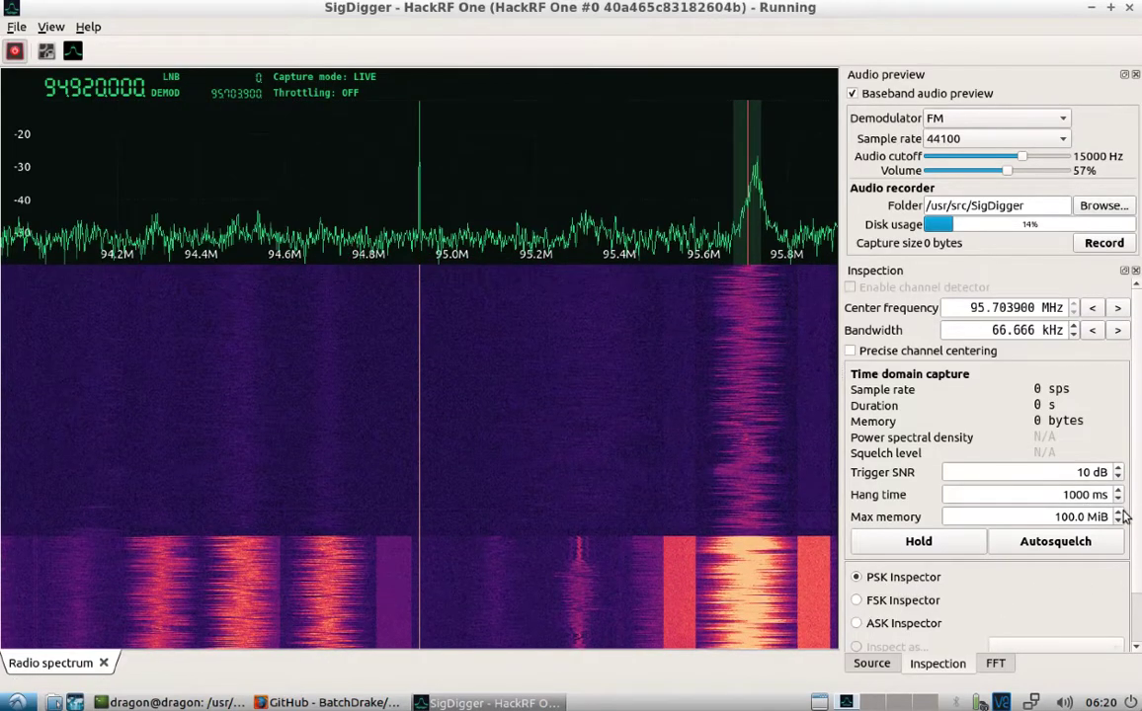
{"action": "scroll", "coordinate": [1129, 533], "scroll_direction": "down", "scroll_amount": 2}
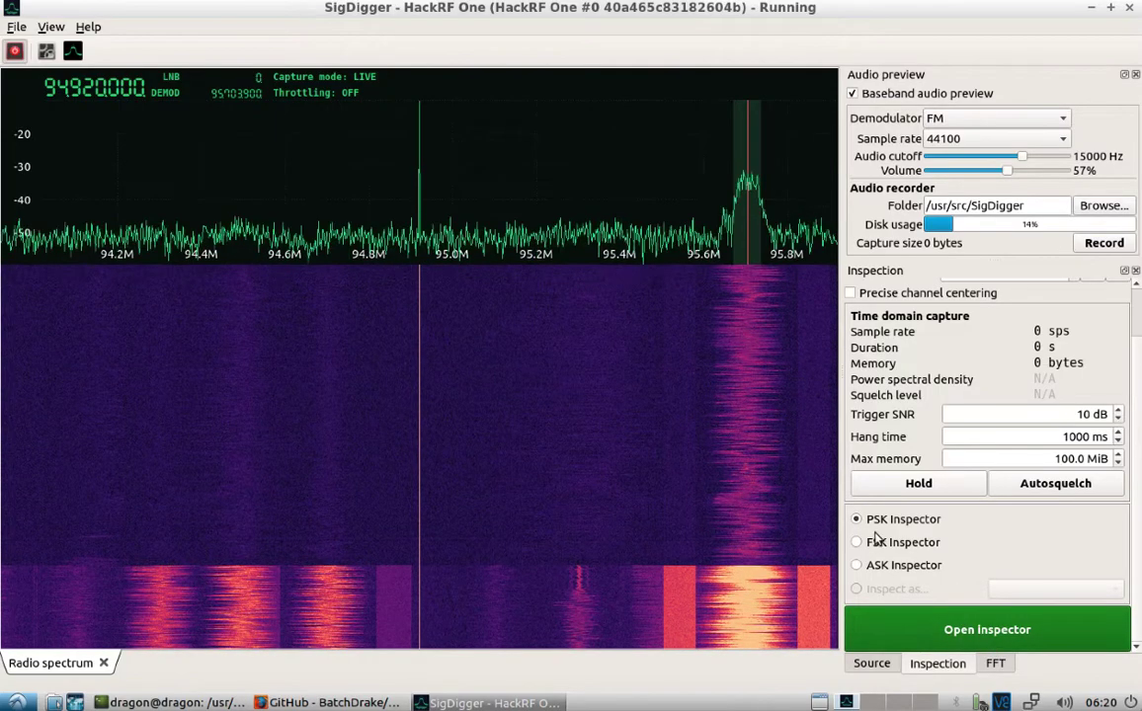
- Open a PSK inspector on the 95.7 MHz channel, then close SigDigger
{"action": "left_click", "coordinate": [958, 630]}
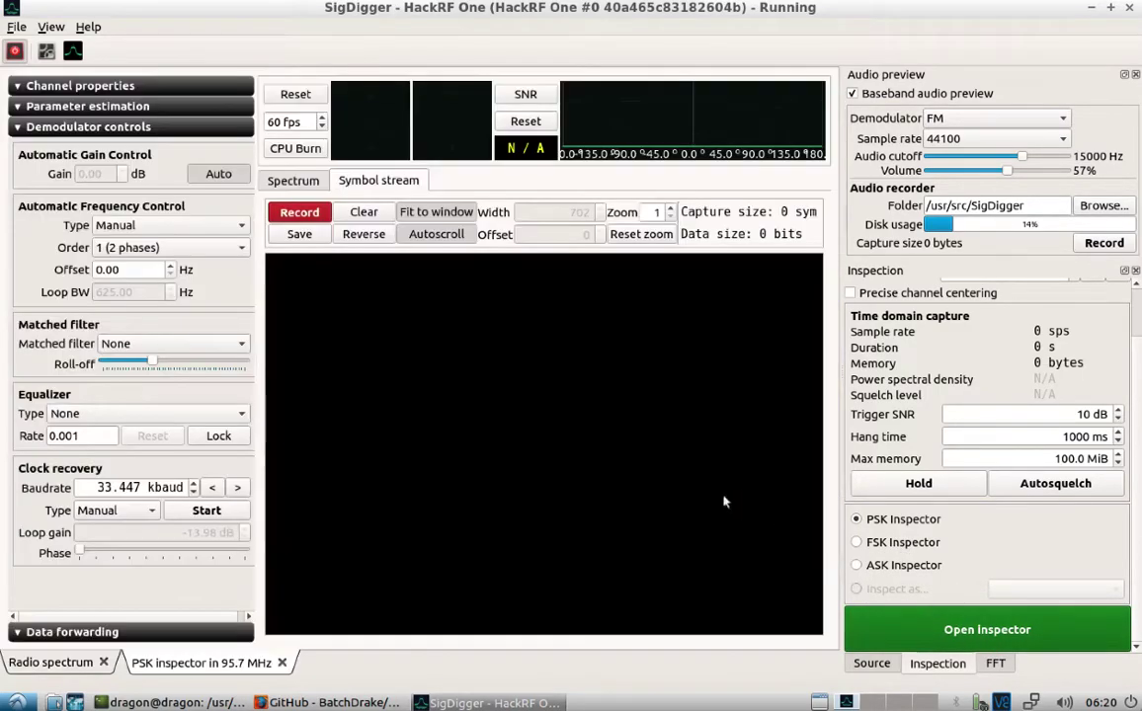
{"action": "left_click", "coordinate": [1129, 9]}
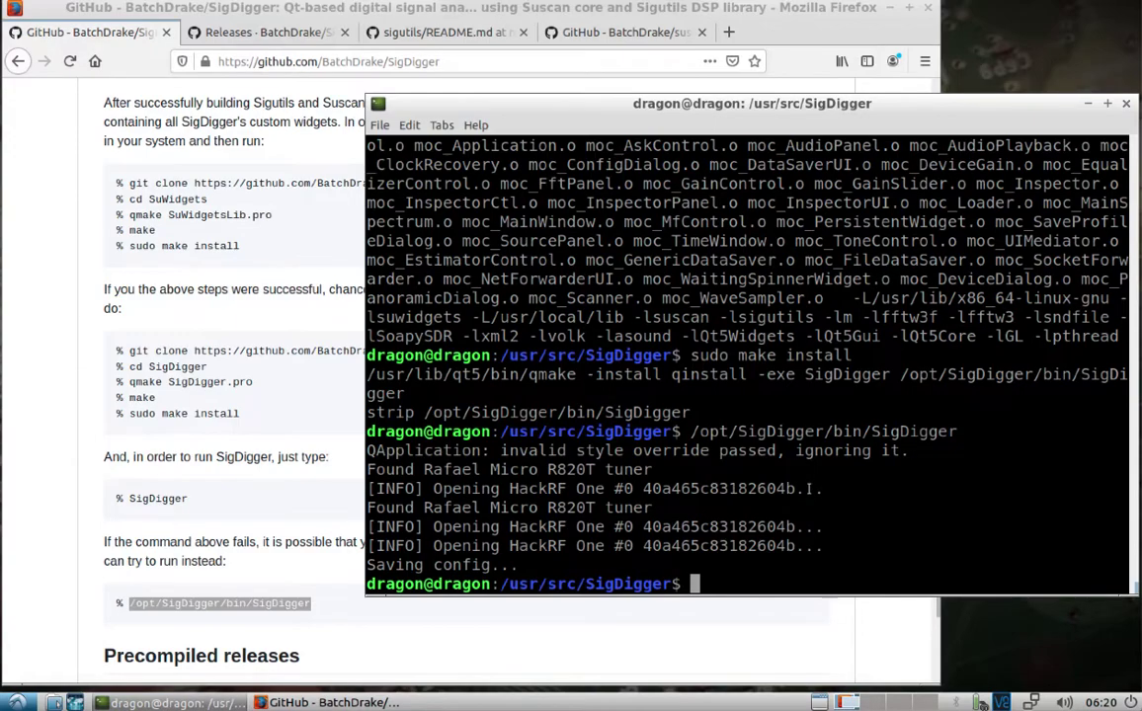
- Relaunch SigDigger, accept the HackRF settings, dismiss About, and restart live capture at 94.920 MHz
{"action": "key", "text": "Up"}
{"action": "key", "text": "Return"}
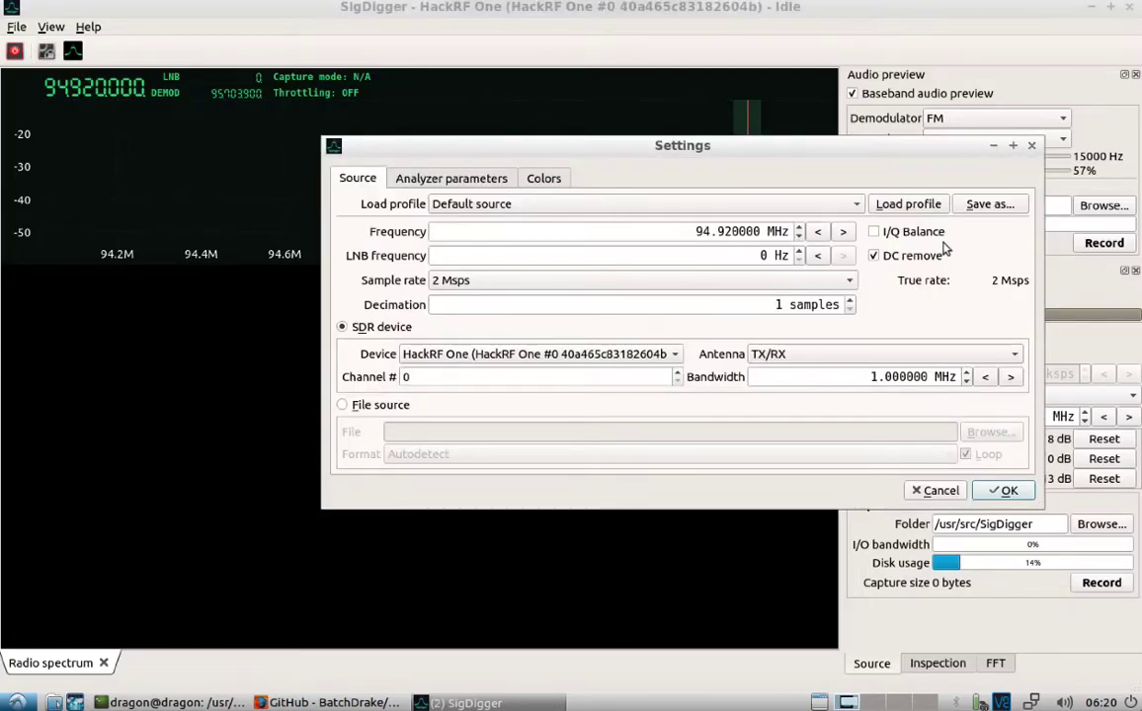
{"action": "left_click", "coordinate": [1030, 147]}
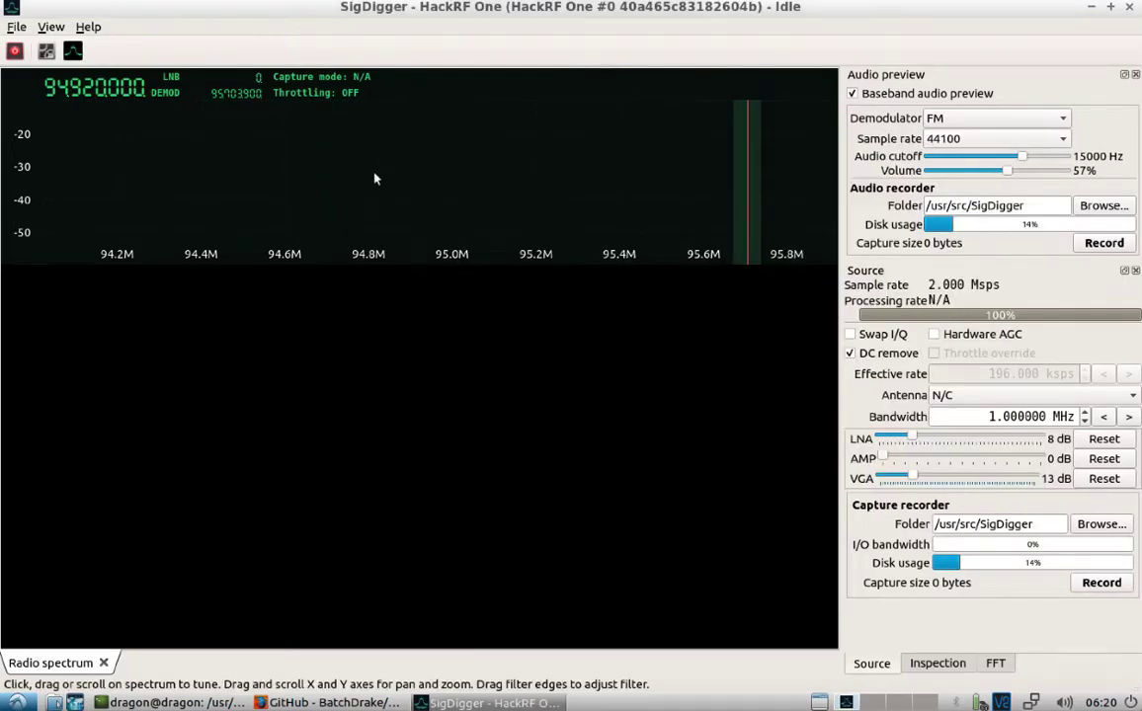
{"action": "left_click", "coordinate": [74, 52]}
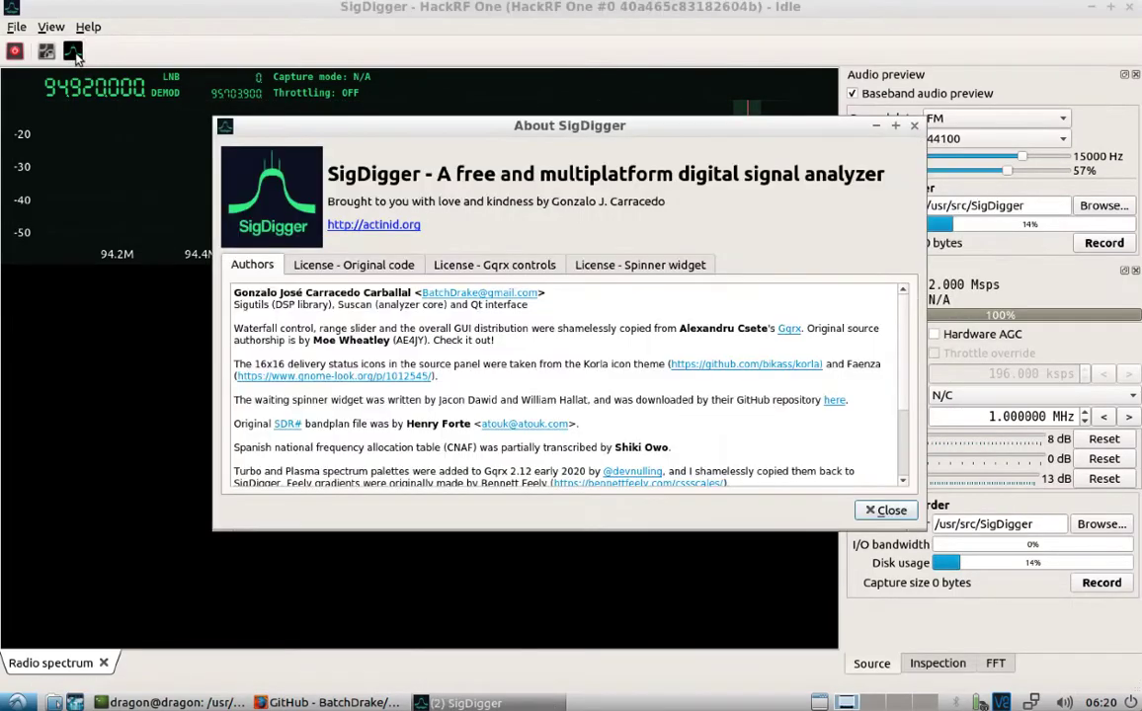
{"action": "left_click", "coordinate": [915, 128]}
{"action": "left_click", "coordinate": [15, 51]}
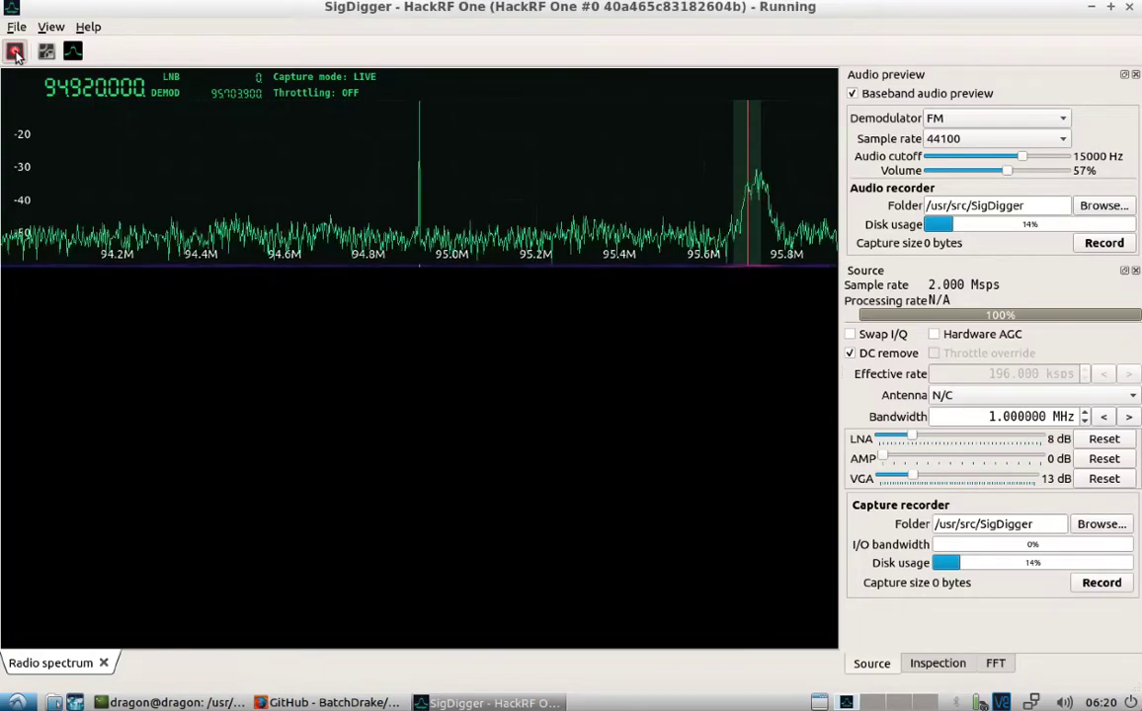
{"action": "left_click", "coordinate": [50, 26]}
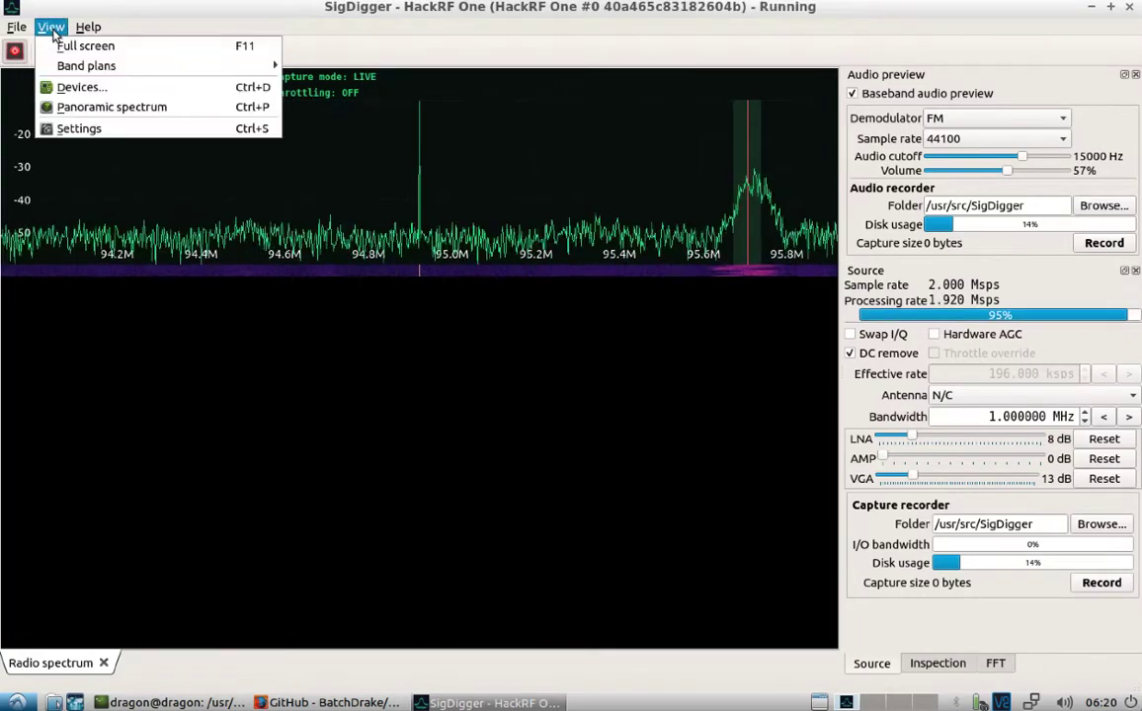
- Open View > Panoramic spectrum and try a scan, which fails because HackRF One is busy
{"action": "left_click", "coordinate": [99, 109]}
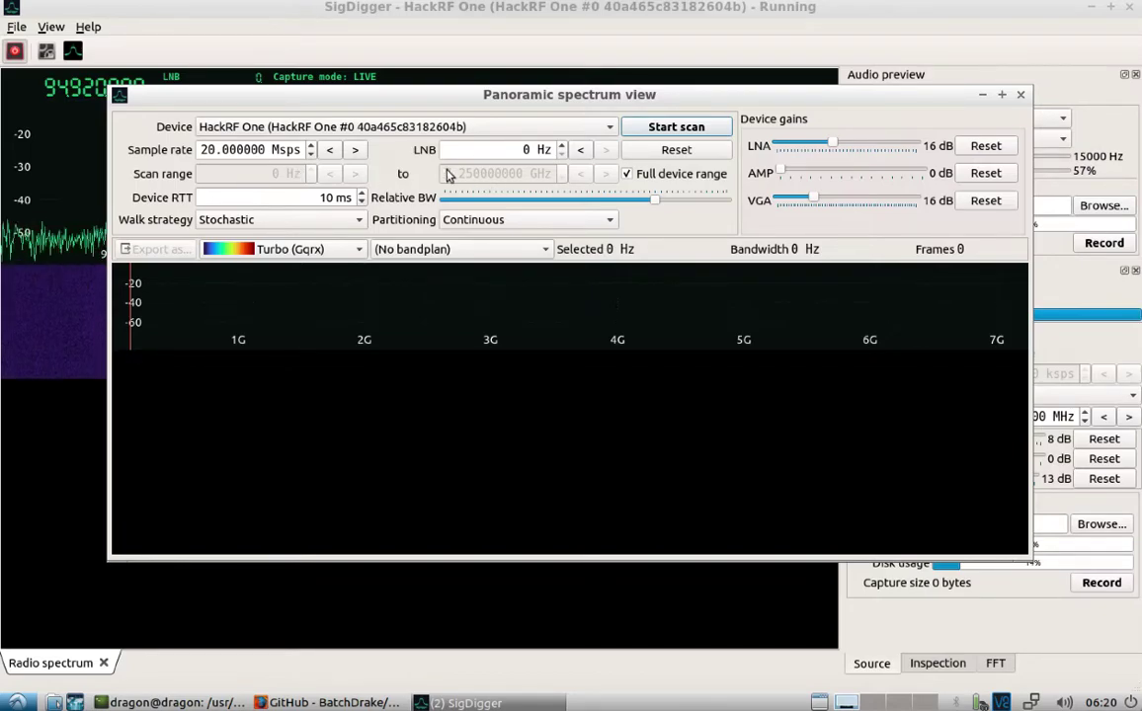
{"action": "left_click", "coordinate": [675, 127]}
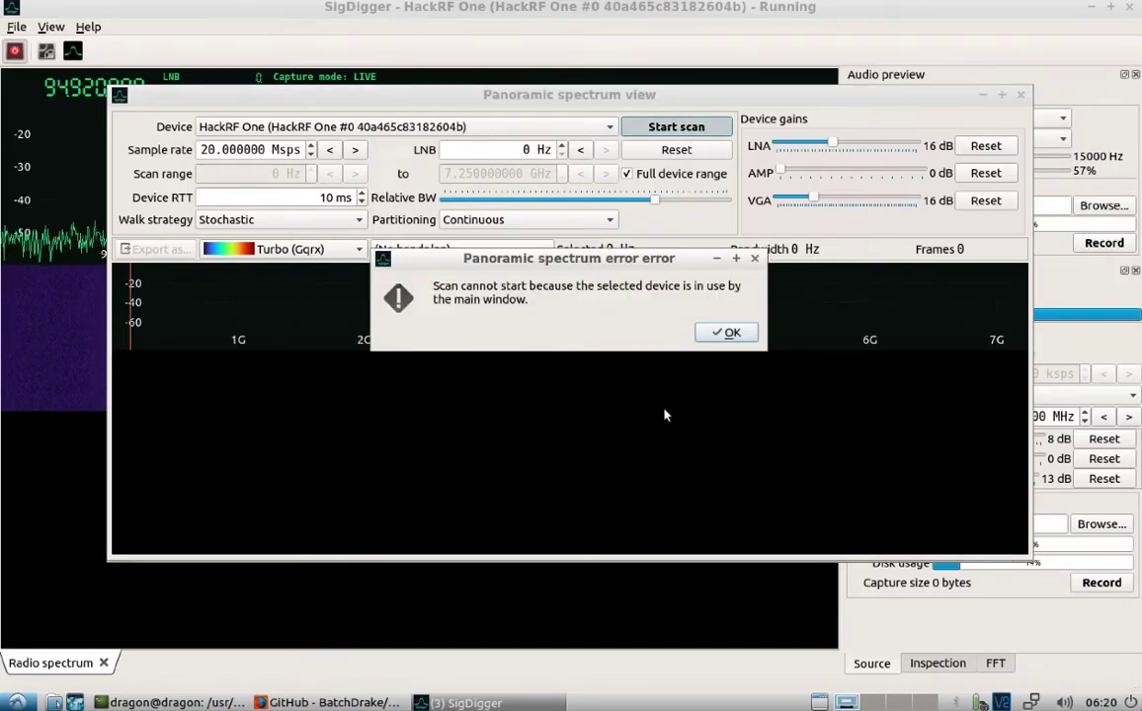
- Dismiss the device-in-use error, close the Panoramic spectrum view, and stop the live capture
{"action": "left_click", "coordinate": [713, 336]}
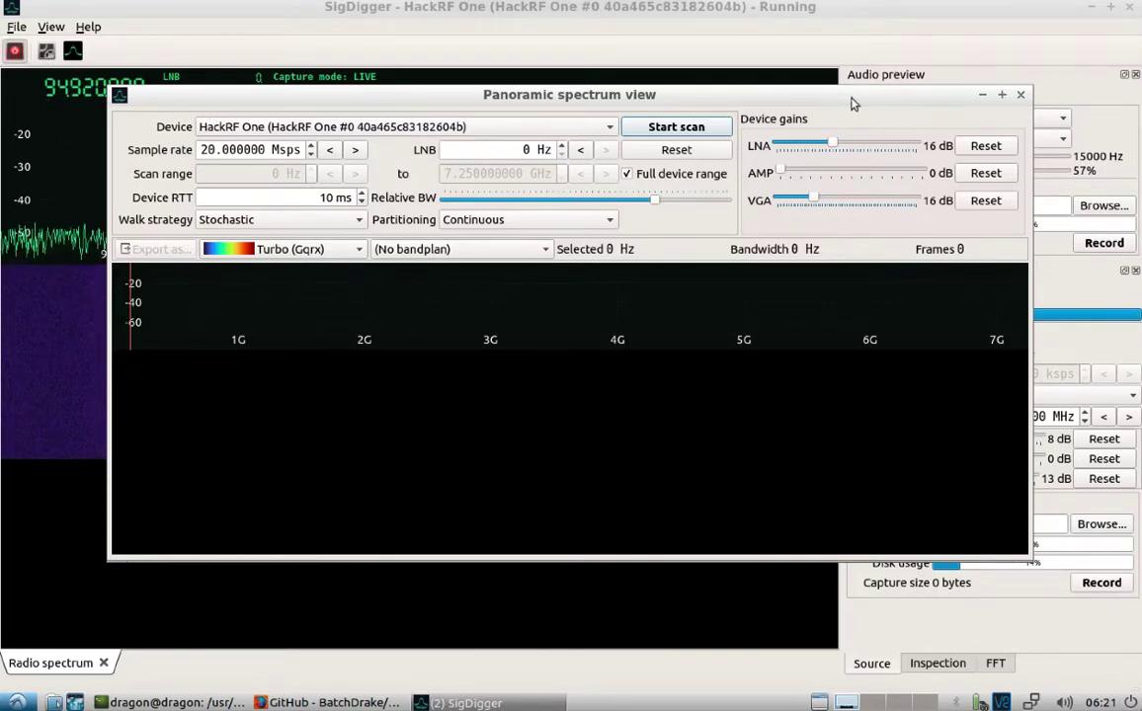
{"action": "left_click", "coordinate": [1020, 95]}
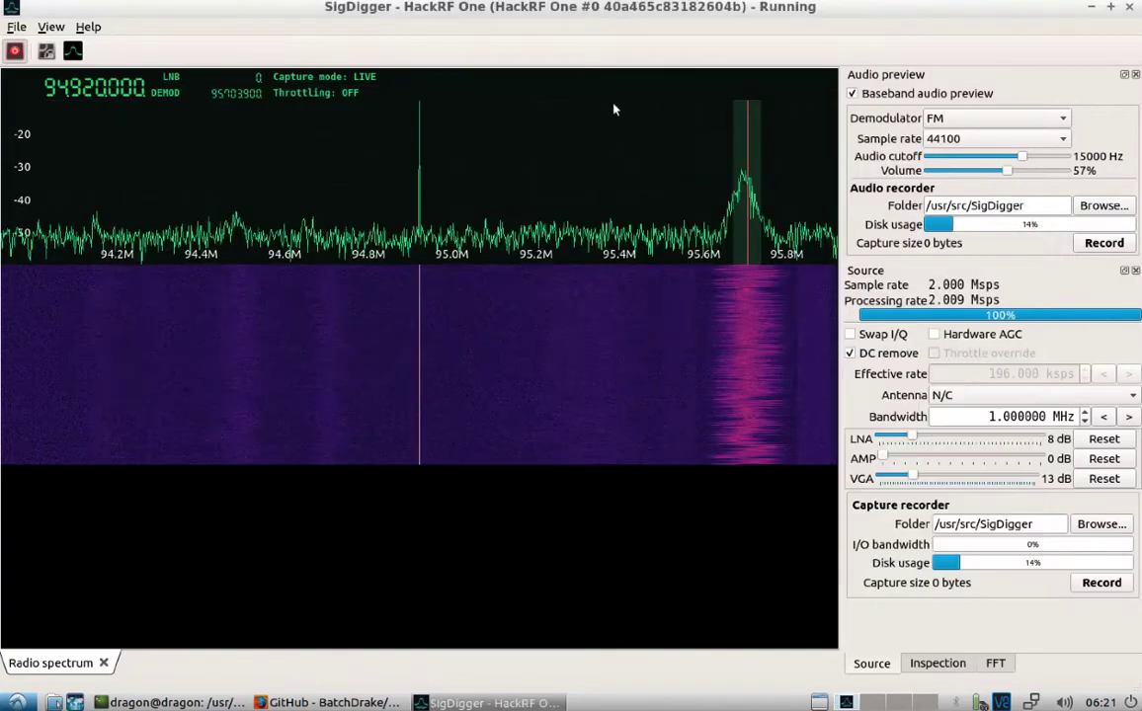
{"action": "left_click", "coordinate": [15, 52]}
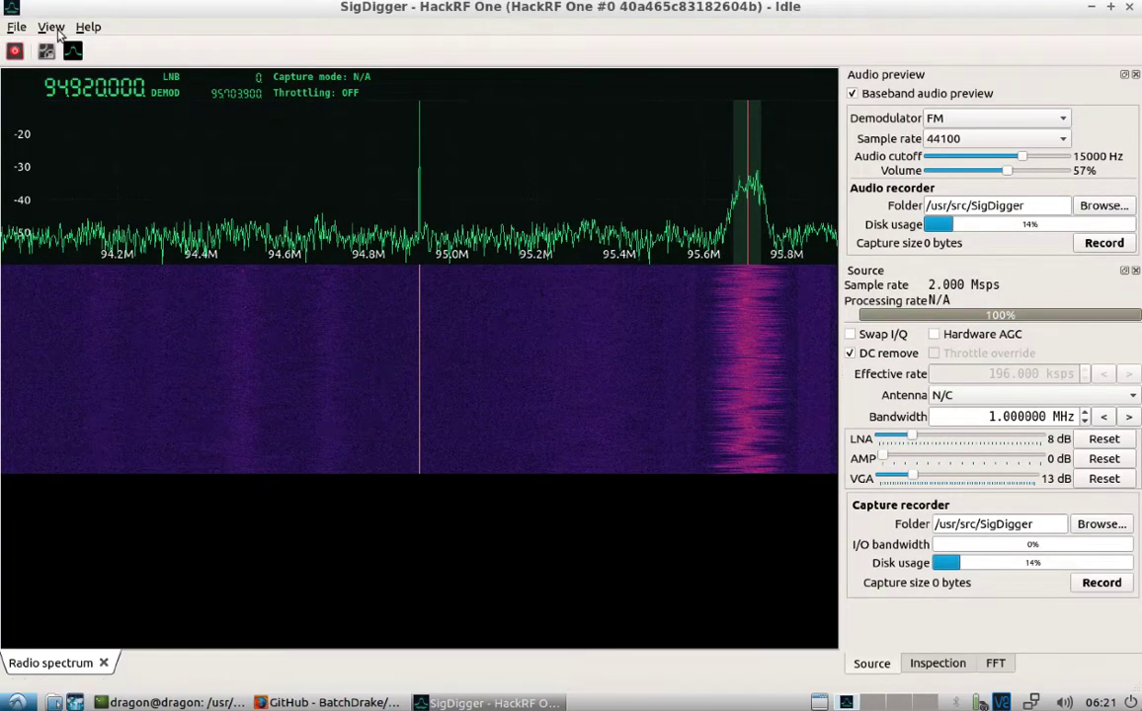
{"action": "left_click", "coordinate": [51, 27]}
- Open the Panoramic spectrum view and start a full-range HackRF scan up to 7 GHz
{"action": "left_click", "coordinate": [94, 104]}
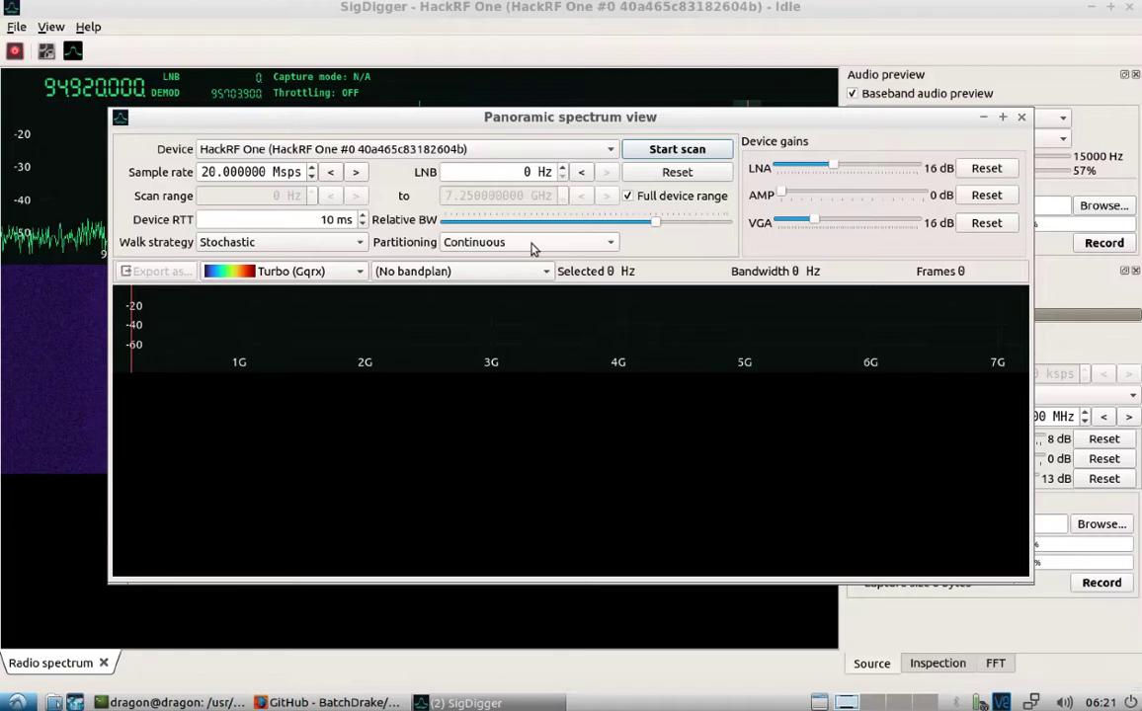
{"action": "left_click", "coordinate": [681, 150]}
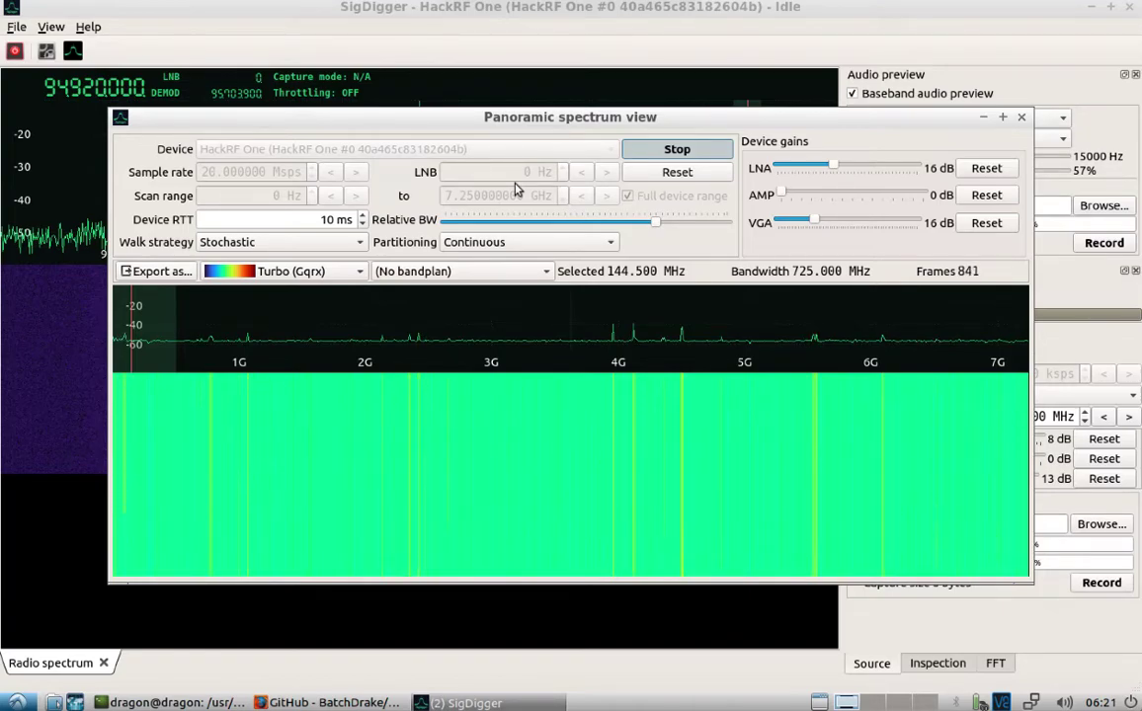
- Try the SDR# bandplans.xml, Radio spectrum, Microwave bands (US), ITU Region 1 and Region 3 overlays on the scan
{"action": "left_click", "coordinate": [544, 276]}
{"action": "left_click", "coordinate": [425, 291]}
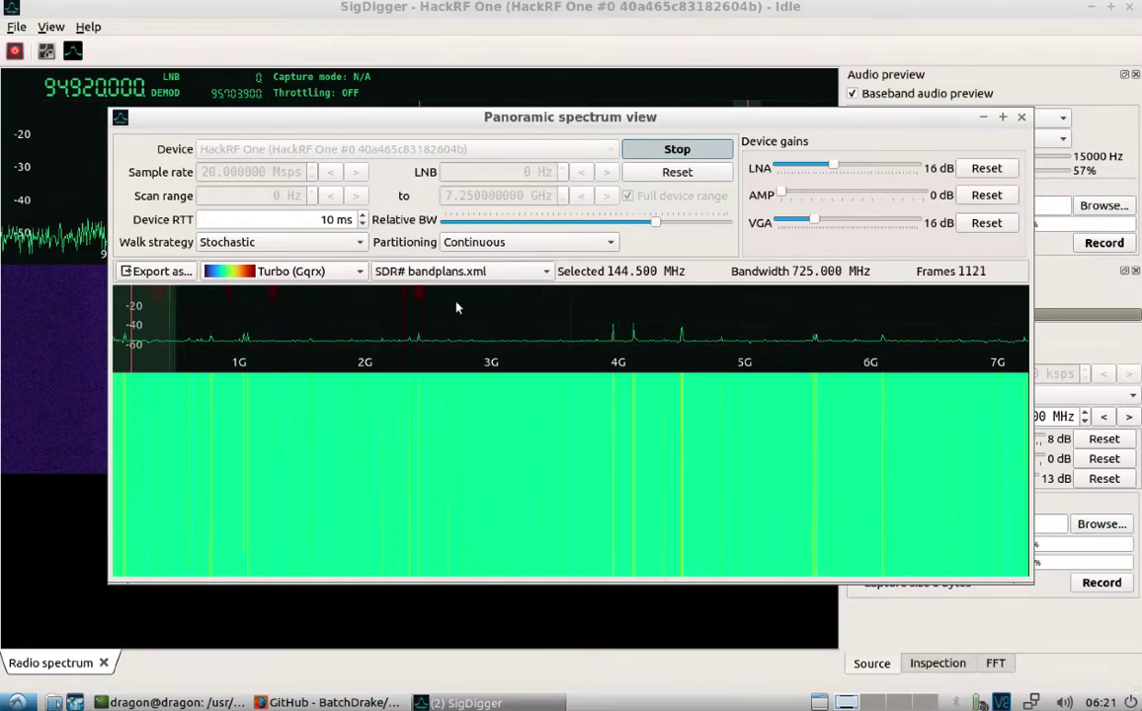
{"action": "left_click", "coordinate": [545, 274]}
{"action": "left_click", "coordinate": [476, 295]}
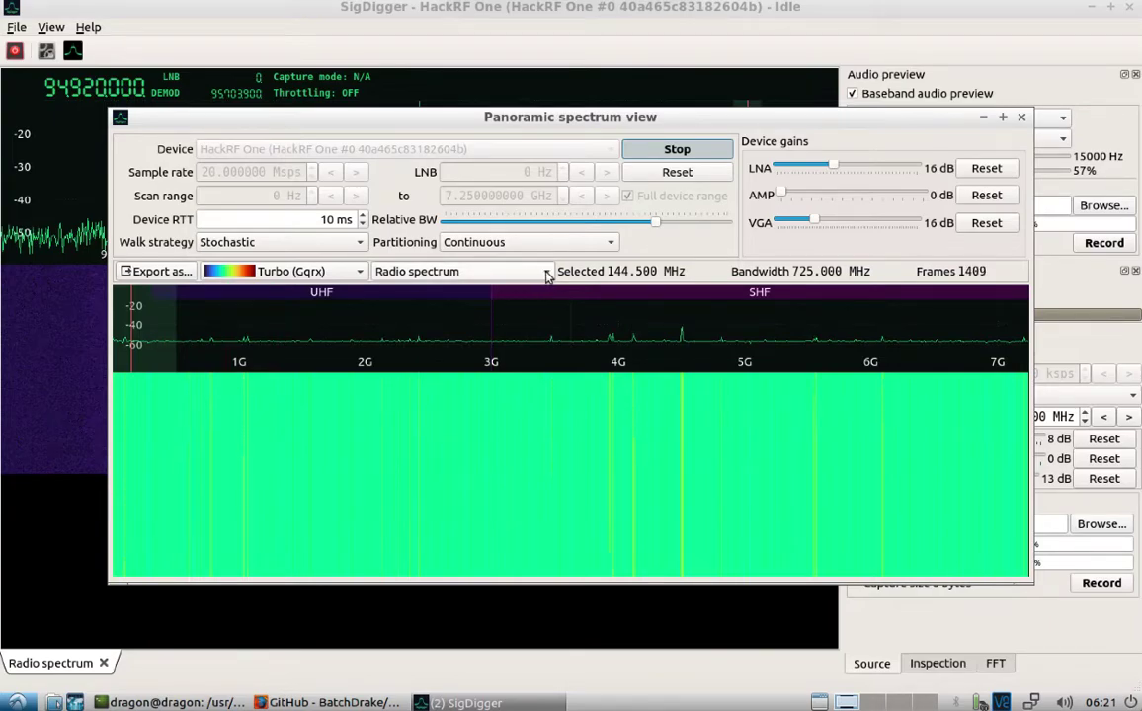
{"action": "left_click", "coordinate": [547, 276]}
{"action": "left_click", "coordinate": [509, 296]}
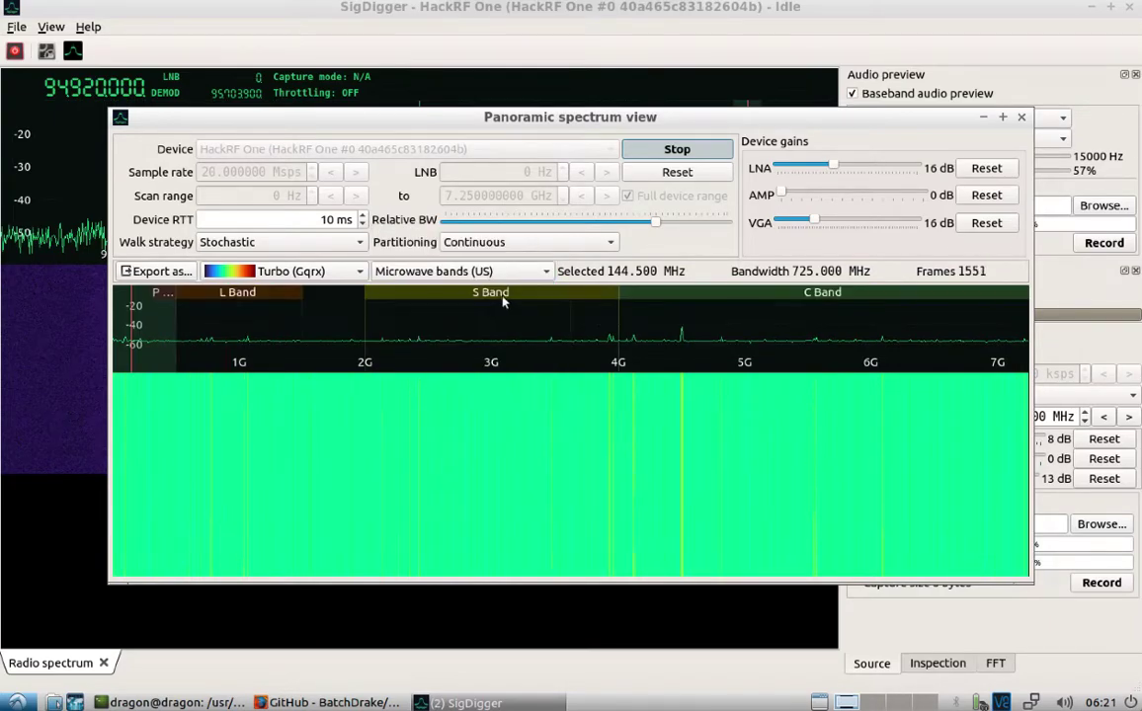
{"action": "left_click", "coordinate": [549, 275]}
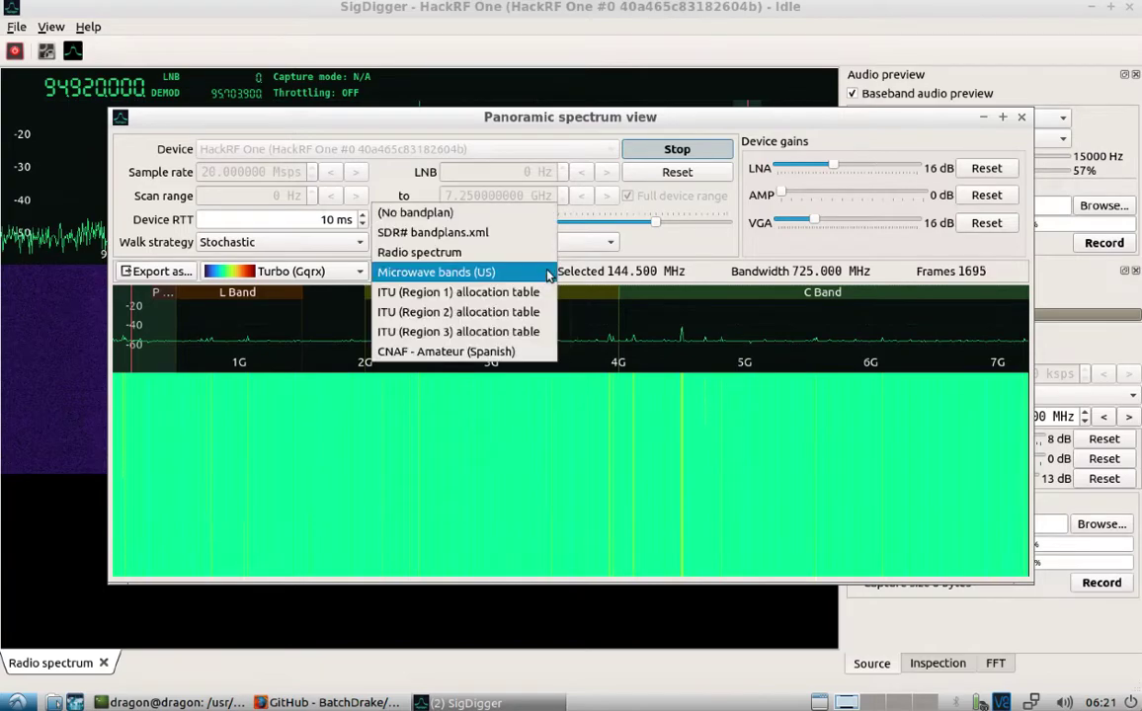
{"action": "left_click", "coordinate": [524, 292]}
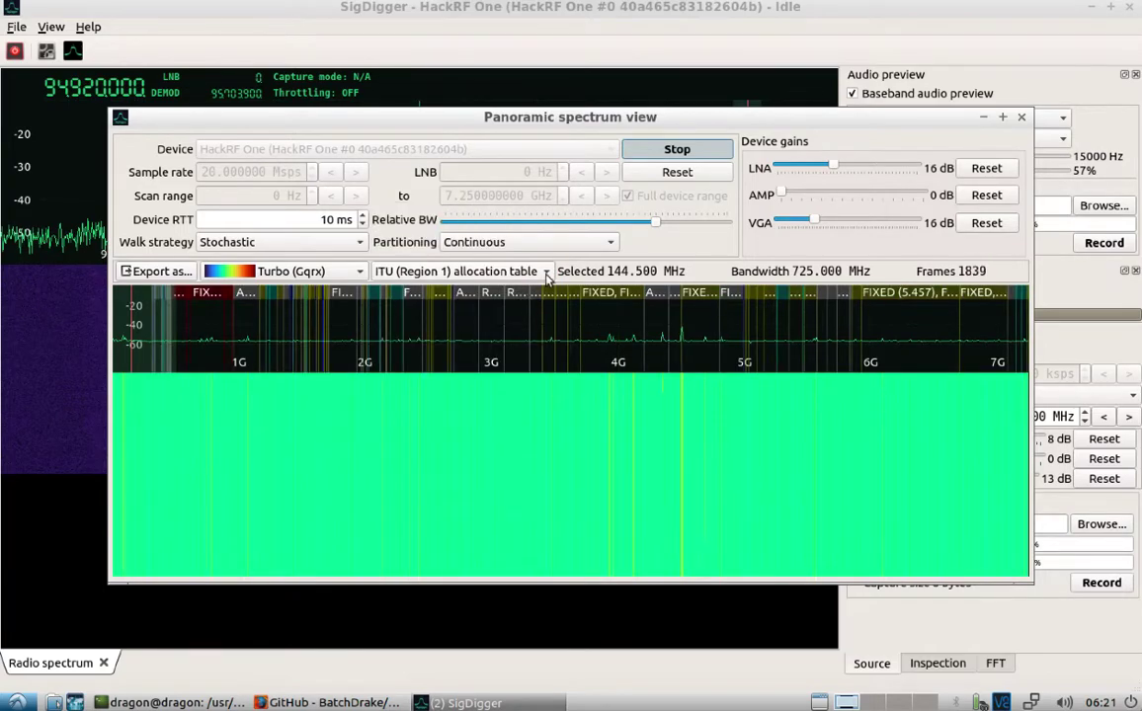
{"action": "left_click", "coordinate": [546, 274]}
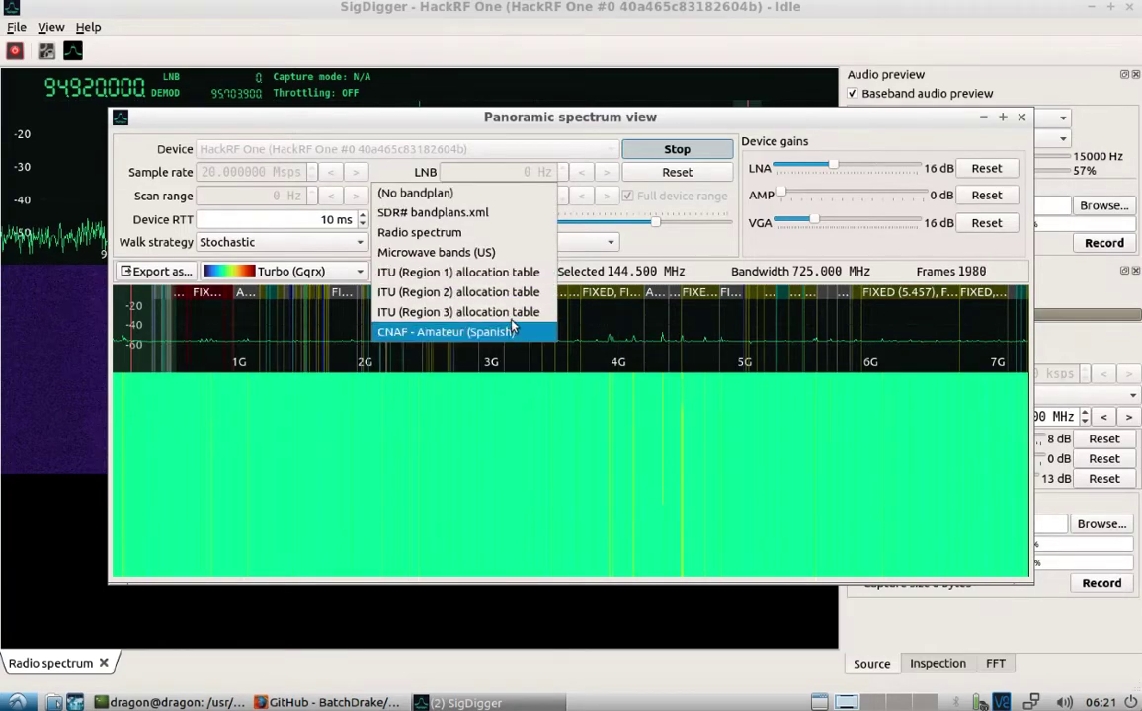
{"action": "left_click", "coordinate": [494, 313]}
- Return to the SDR# bandplans.xml overlay and pick 4.344 GHz on the waterfall
{"action": "left_click", "coordinate": [536, 275]}
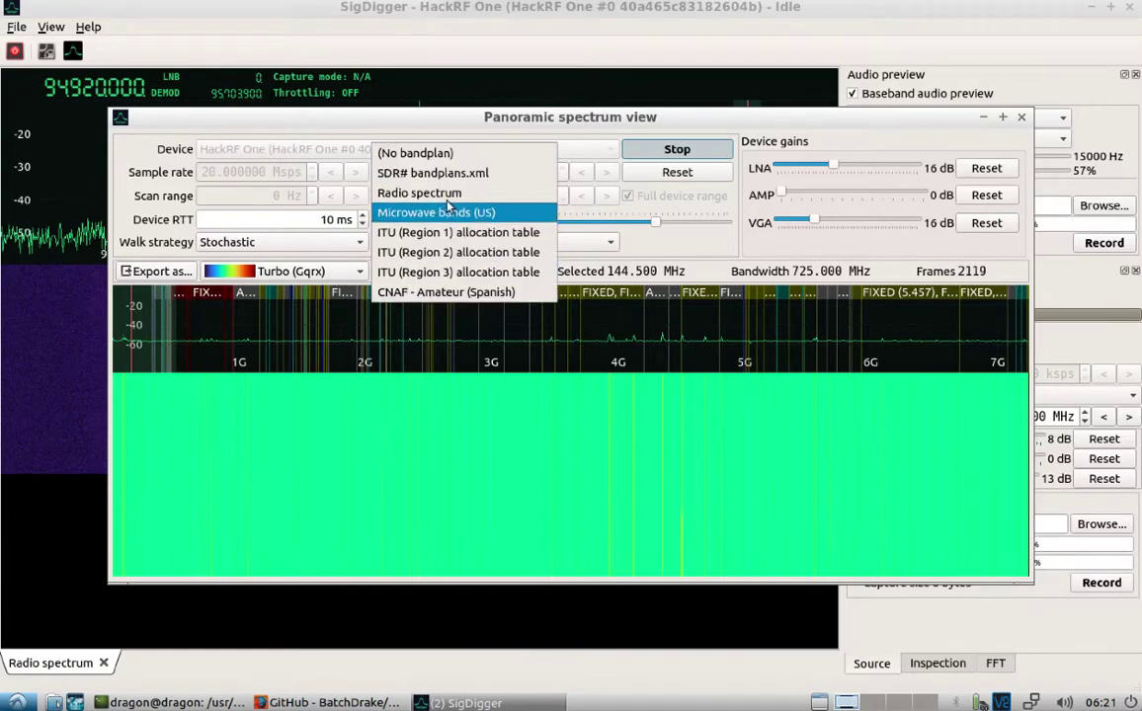
{"action": "left_click", "coordinate": [435, 174]}
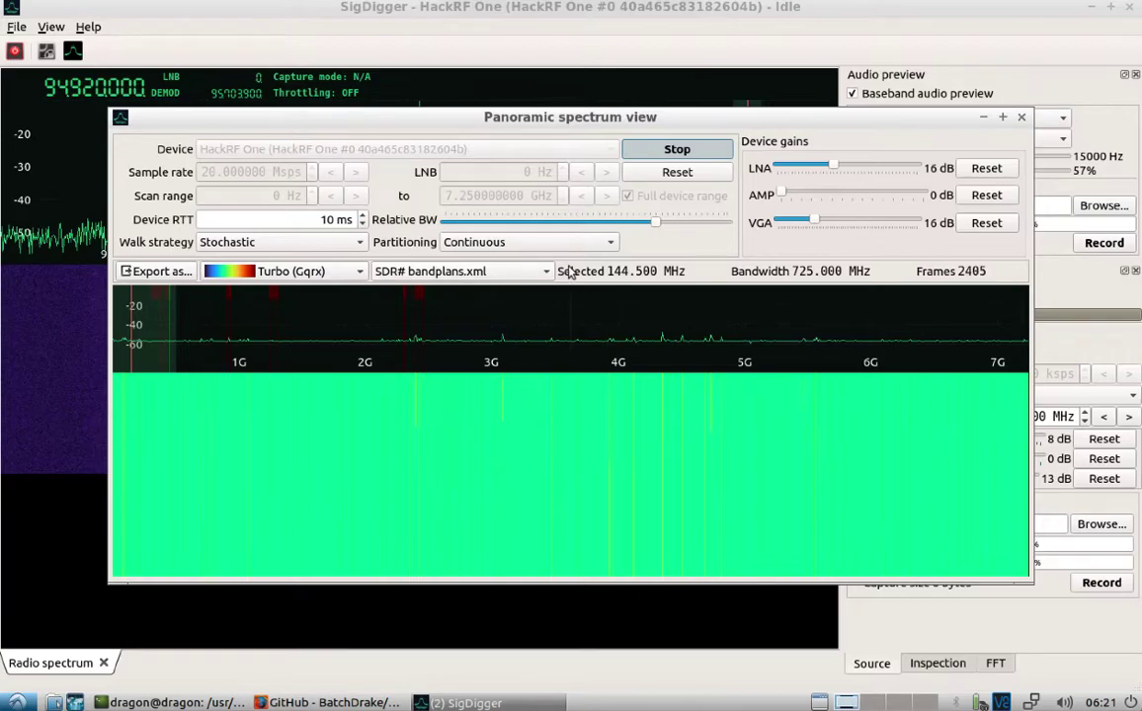
{"action": "left_click", "coordinate": [611, 404]}
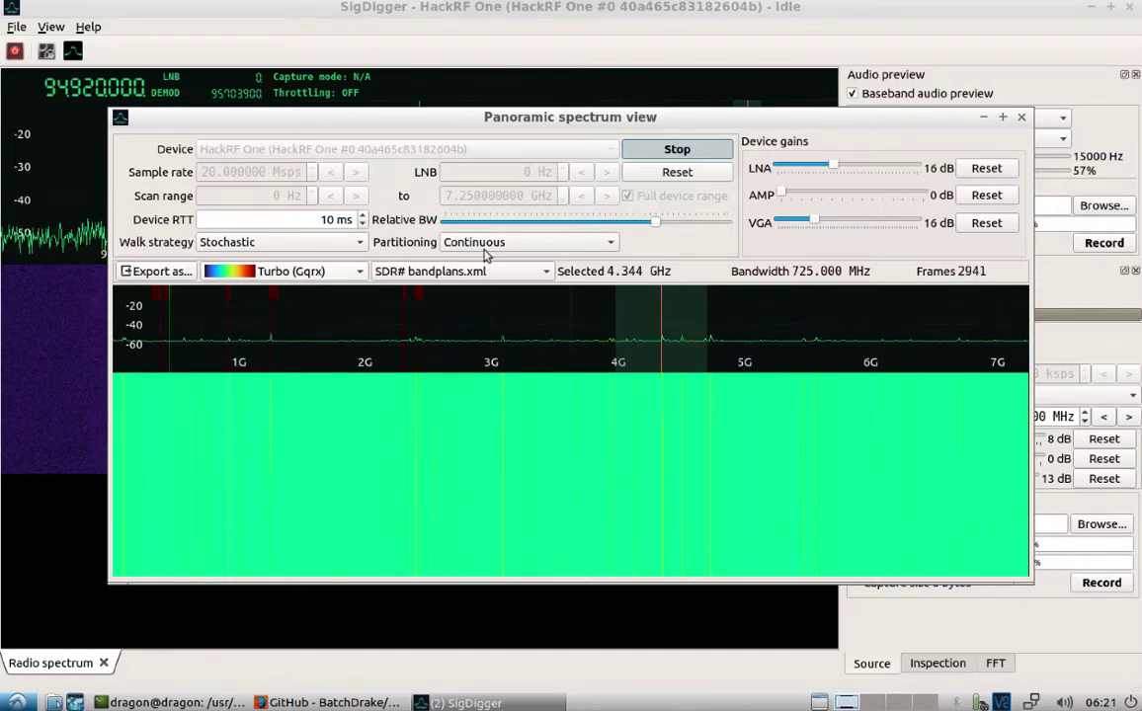
- Stop and close the panoramic scan, then overlay SDR# bandplans.xml on the main spectrum
{"action": "left_click", "coordinate": [661, 154]}
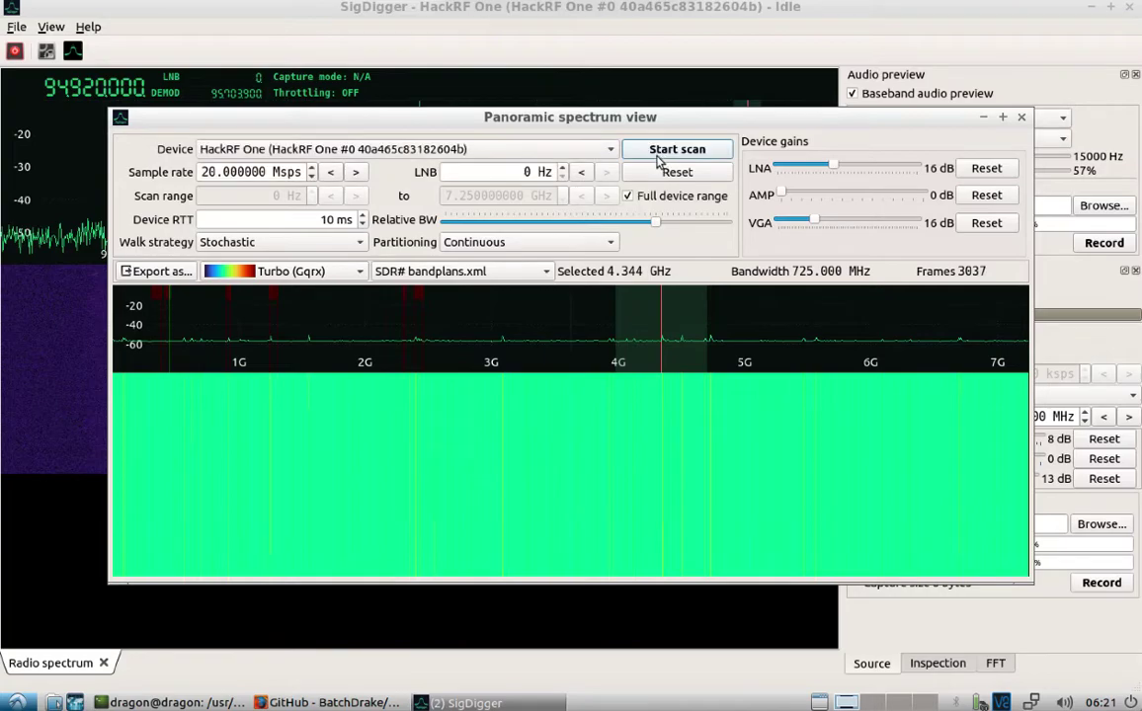
{"action": "left_click", "coordinate": [1022, 117]}
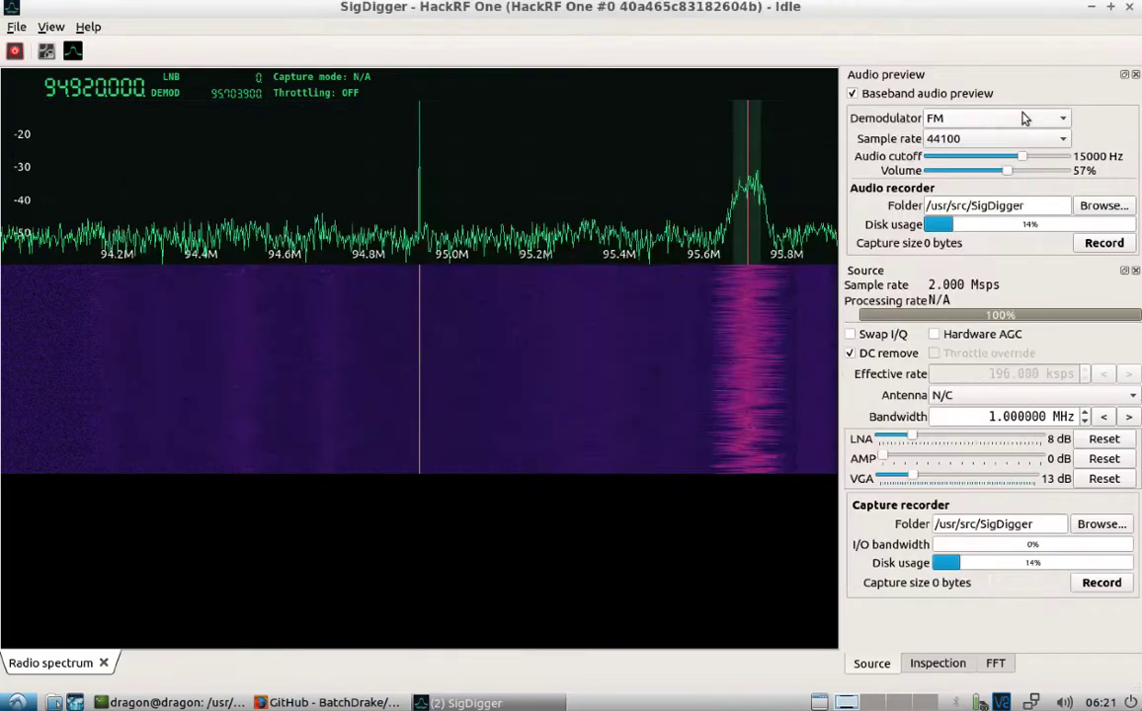
{"action": "left_click", "coordinate": [50, 30]}
{"action": "mouse_move", "coordinate": [97, 68]}
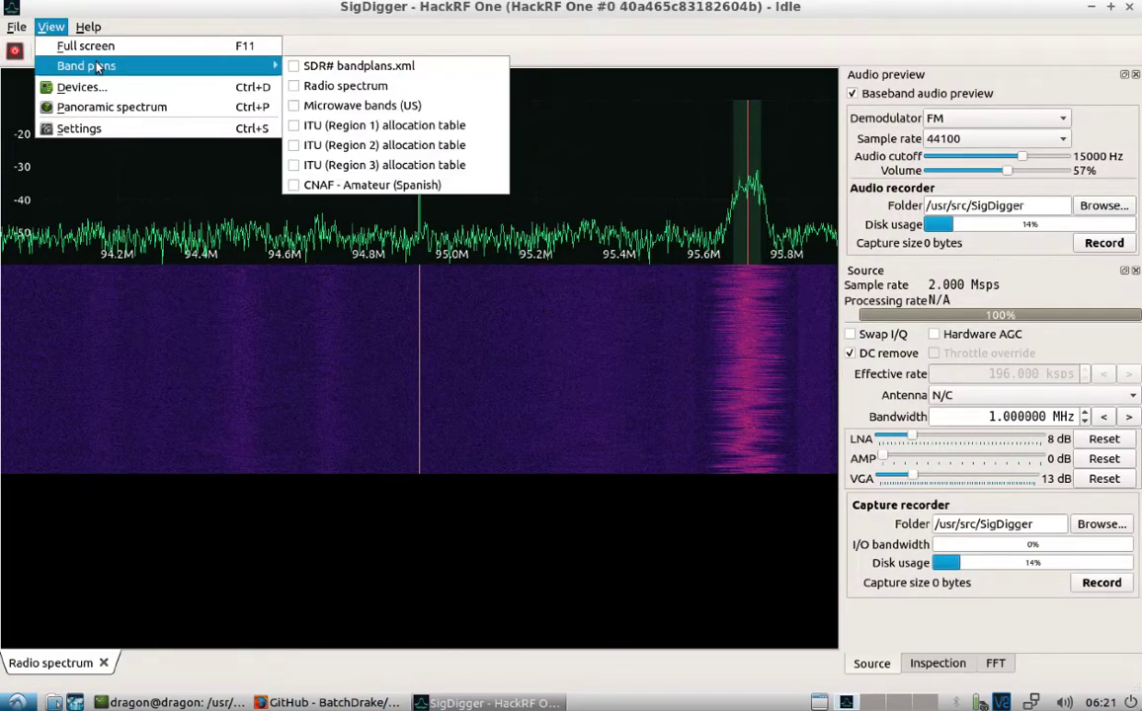
{"action": "left_click", "coordinate": [298, 70]}
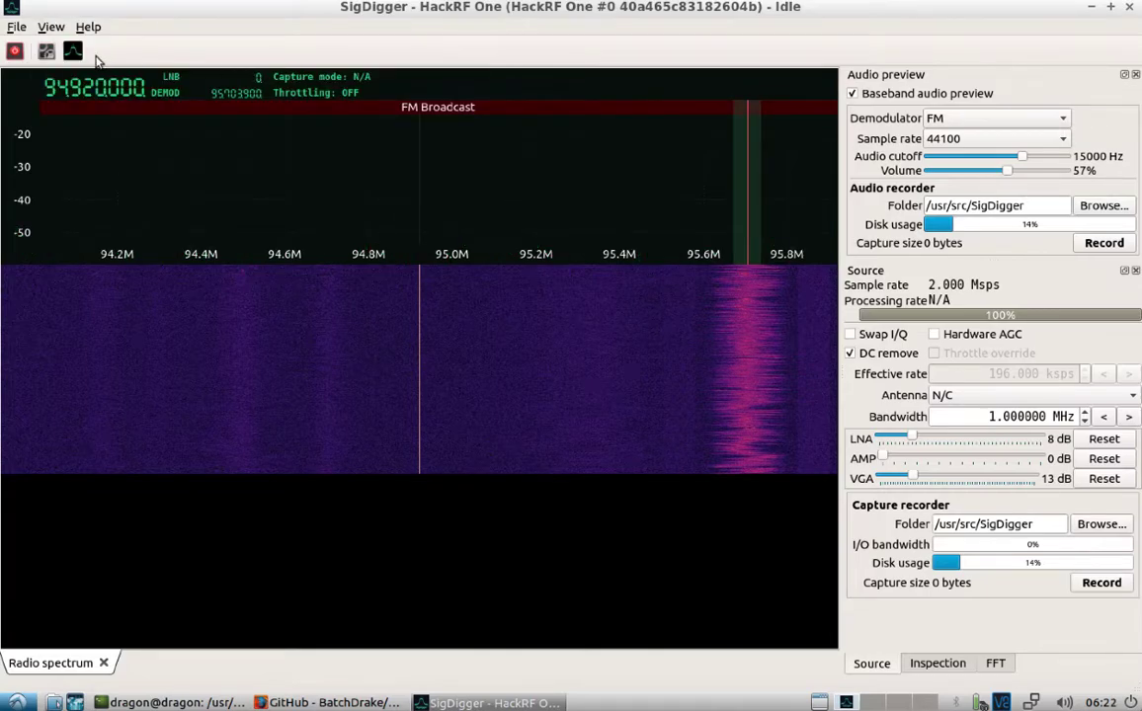
- Add the Radio spectrum and ITU (Region 1) allocation table band-plan overlays
{"action": "left_click", "coordinate": [50, 27]}
{"action": "mouse_move", "coordinate": [91, 66]}
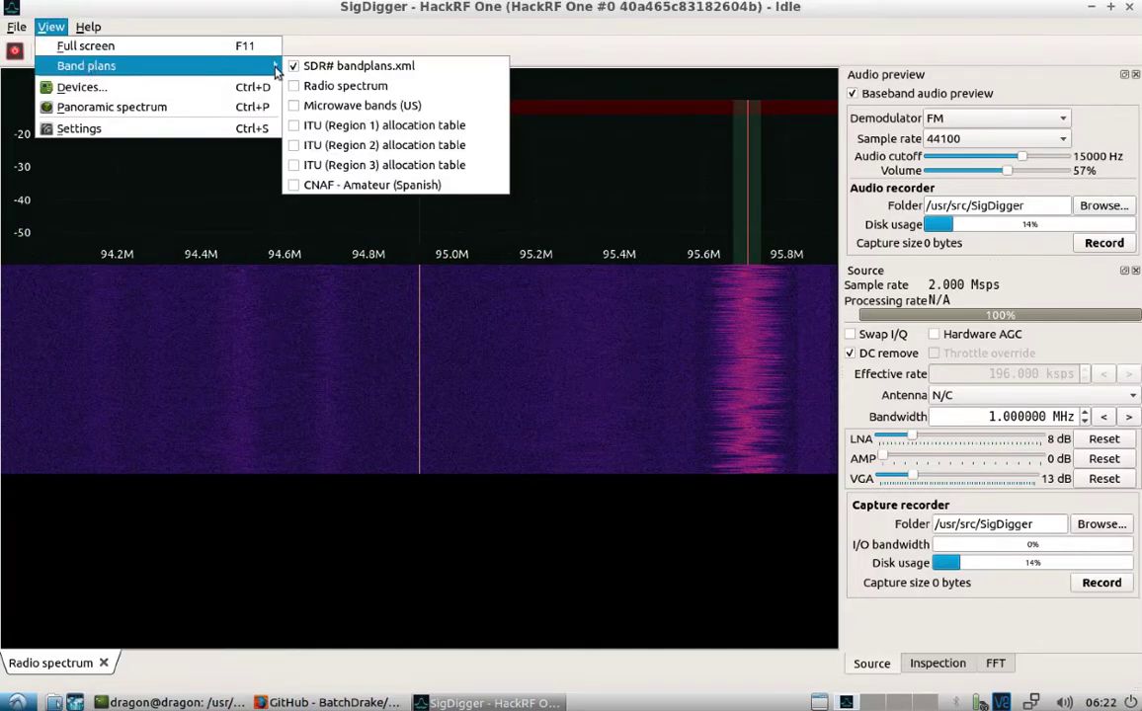
{"action": "left_click", "coordinate": [302, 87]}
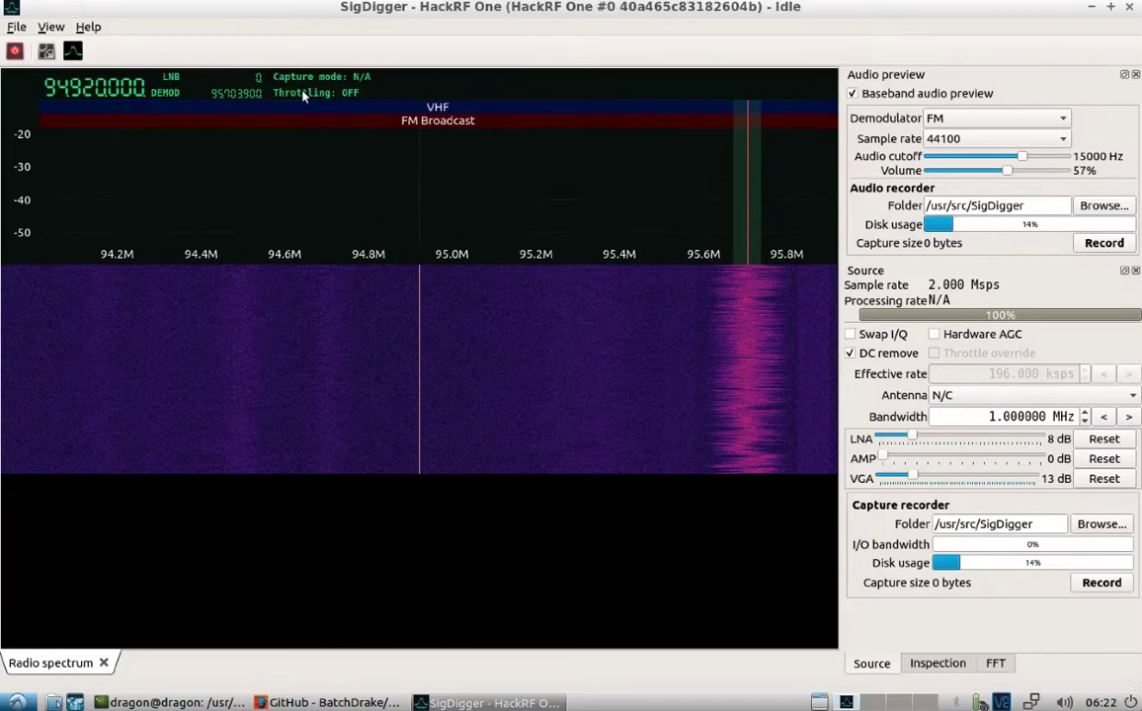
{"action": "left_click", "coordinate": [55, 32]}
{"action": "mouse_move", "coordinate": [109, 67]}
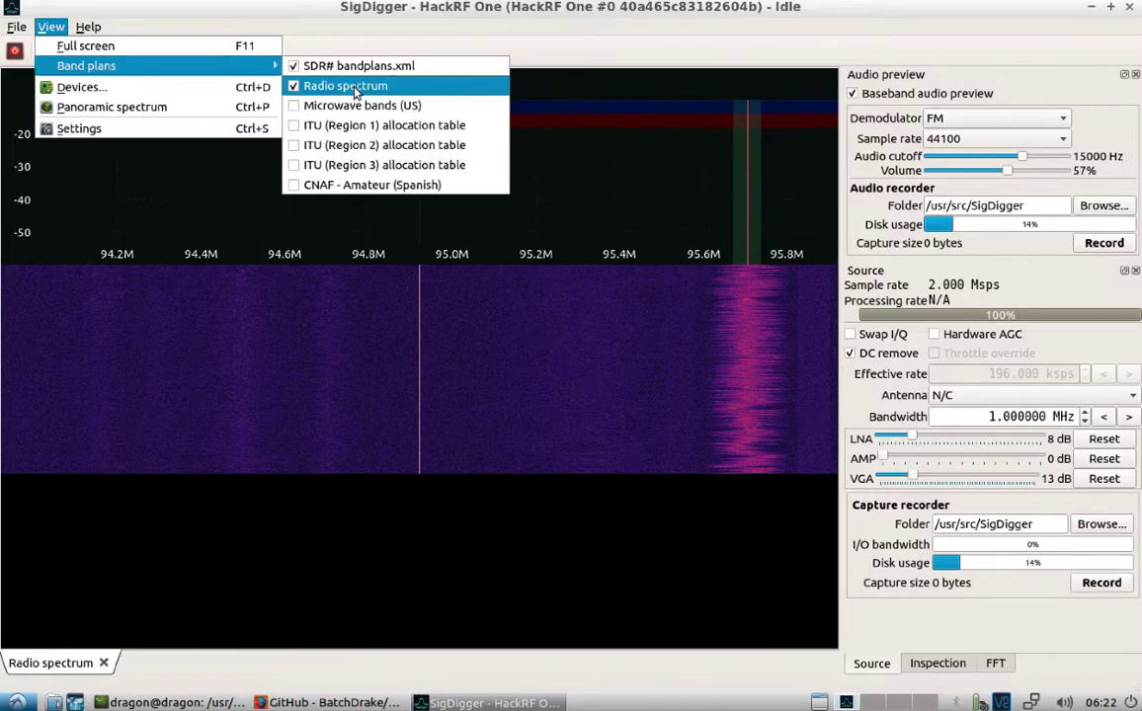
{"action": "left_click", "coordinate": [339, 127]}
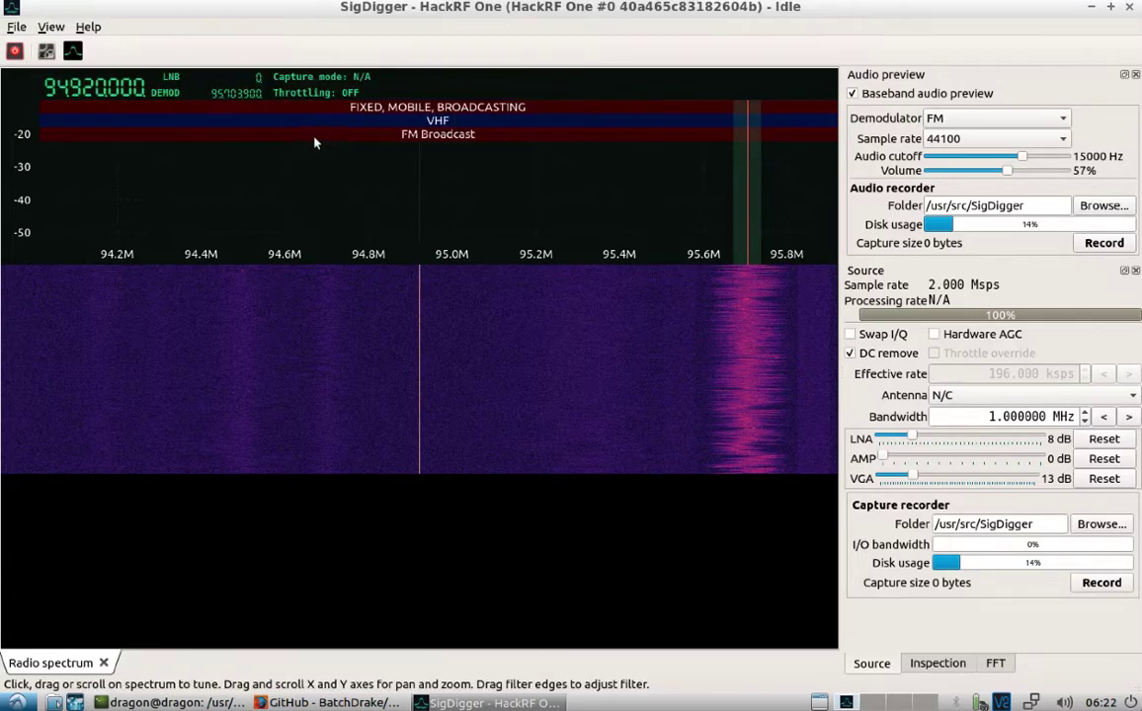
- Change the signal source from the HackRF One to the rtlsdr receiver in Settings
{"action": "left_click", "coordinate": [15, 52]}
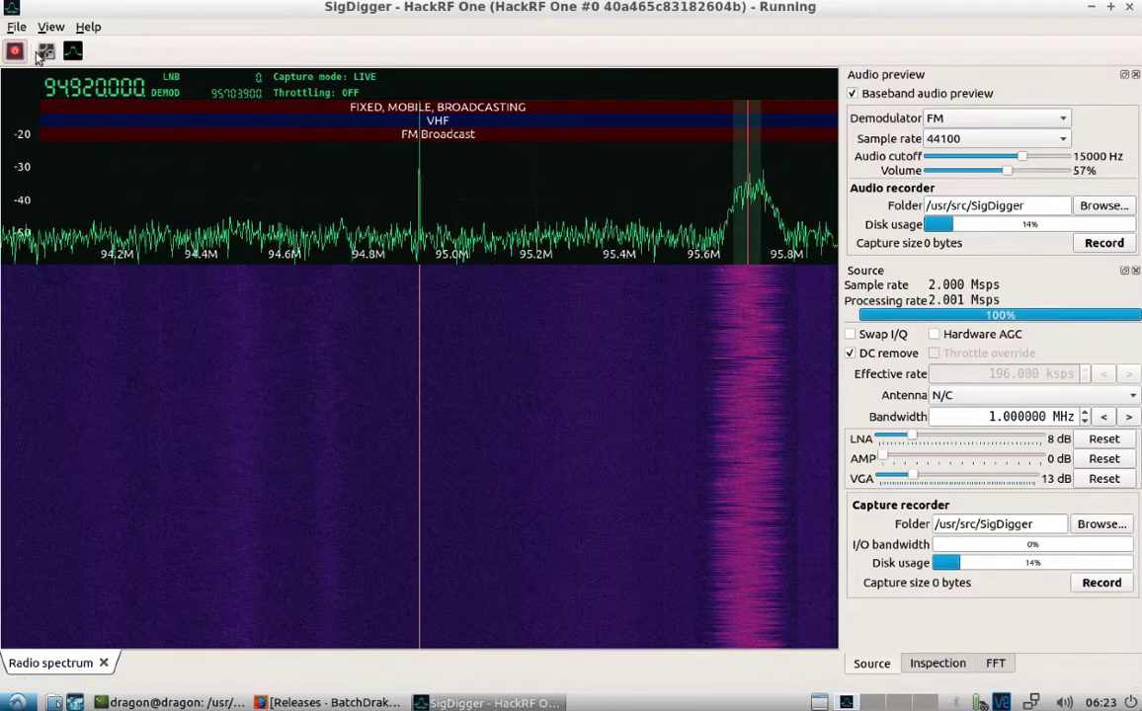
{"action": "left_click", "coordinate": [46, 51]}
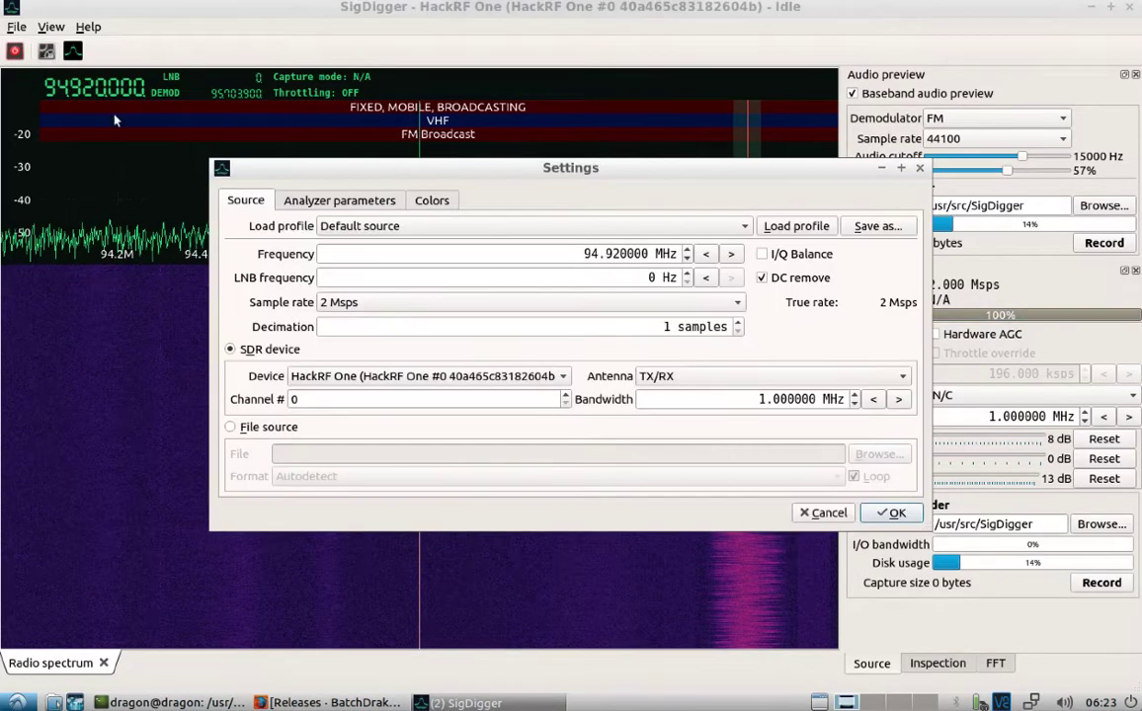
{"action": "left_click", "coordinate": [395, 375]}
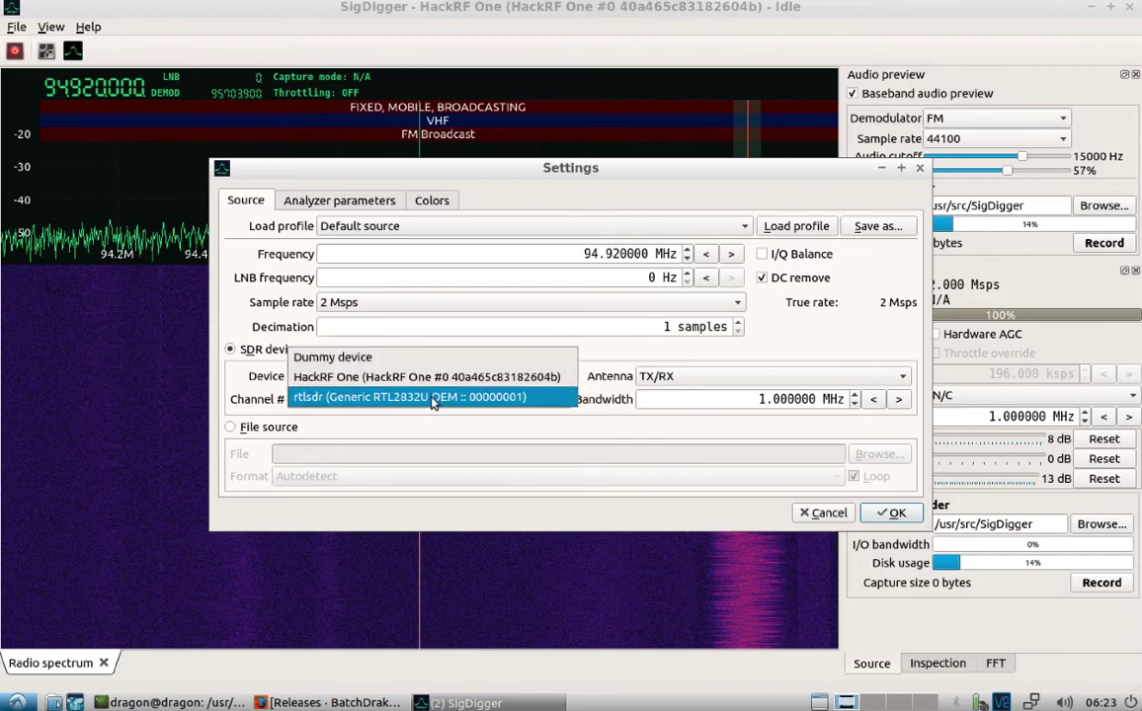
{"action": "left_click", "coordinate": [395, 398]}
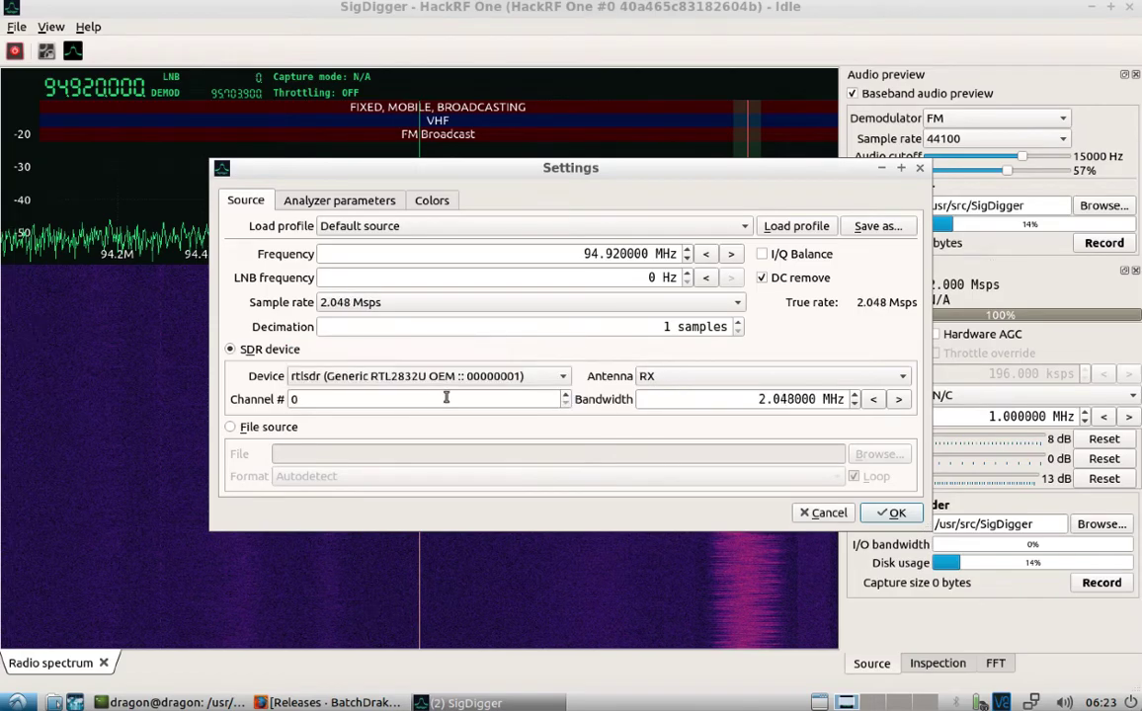
{"action": "left_click", "coordinate": [889, 514]}
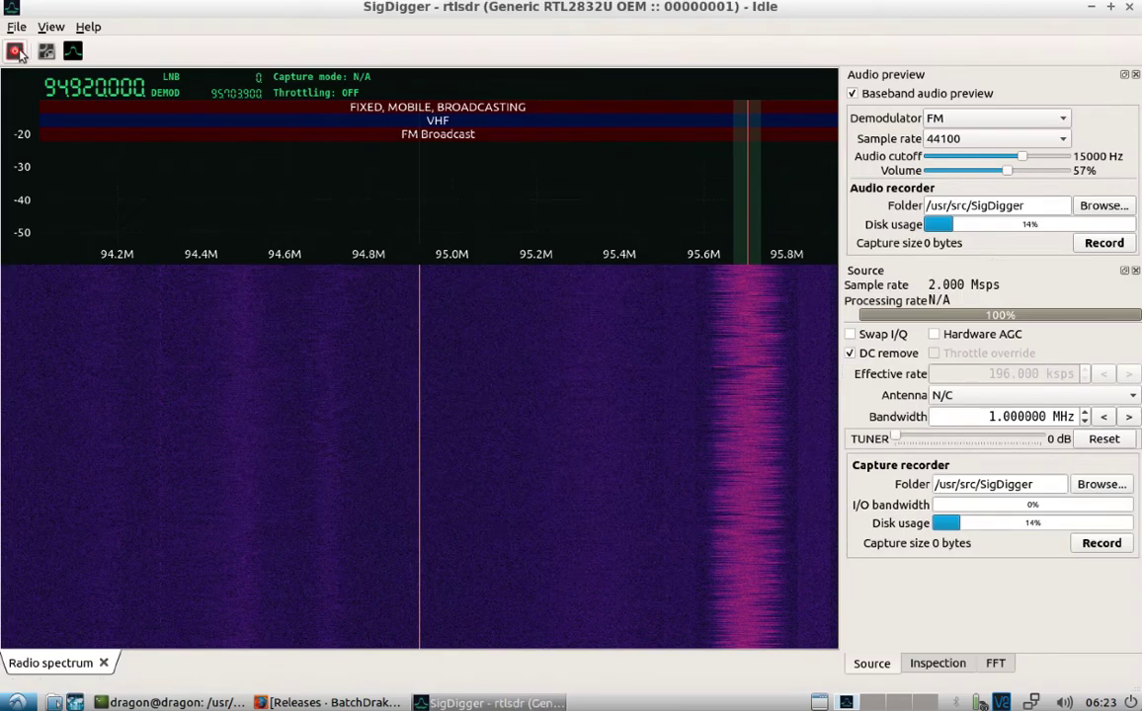
- Run live RTL-SDR capture, browse the Inspection and FFT tabs, then stop capture
{"action": "left_click", "coordinate": [15, 52]}
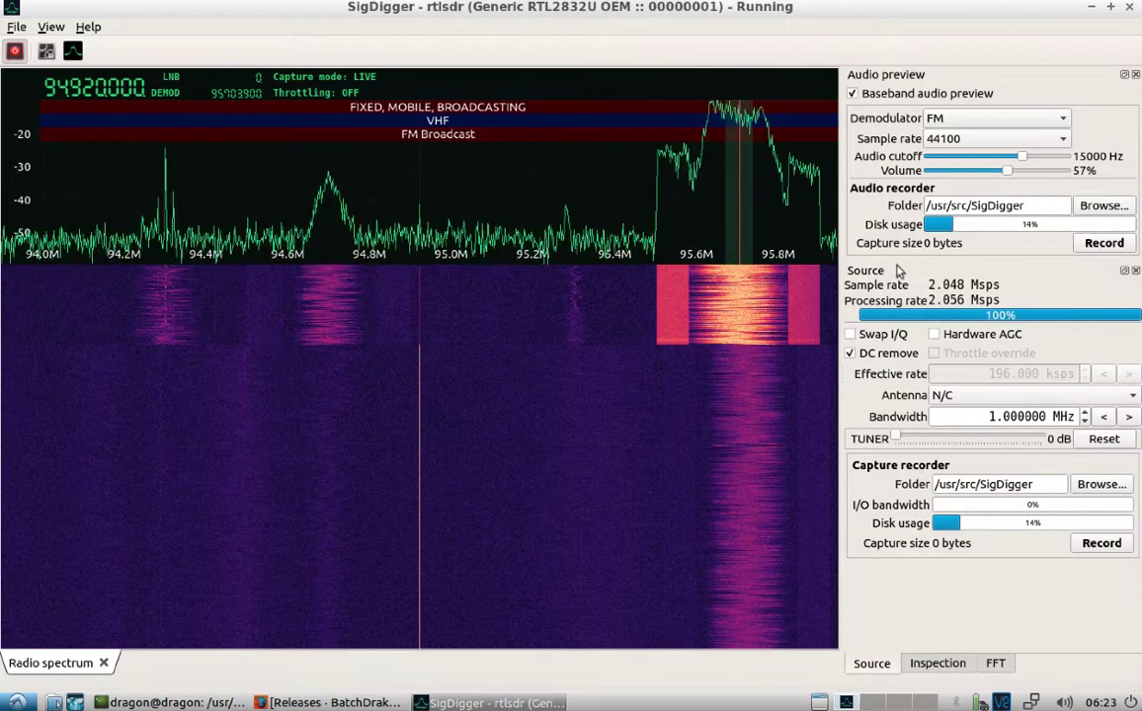
{"action": "left_click", "coordinate": [939, 667]}
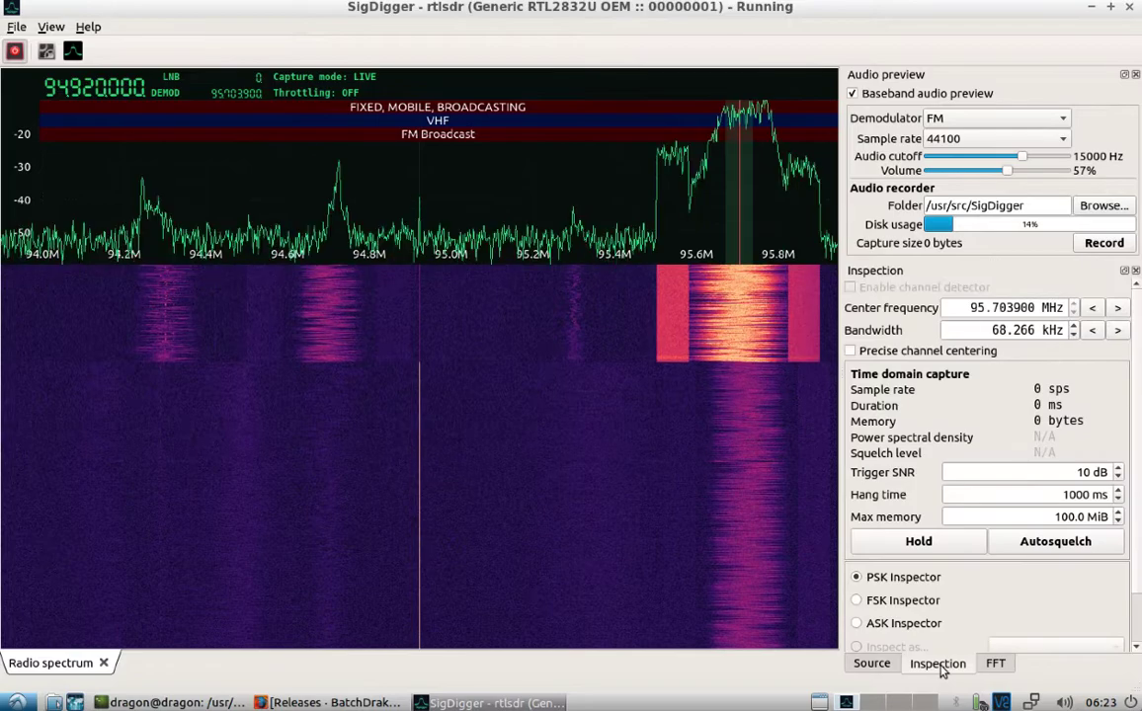
{"action": "left_click", "coordinate": [994, 665]}
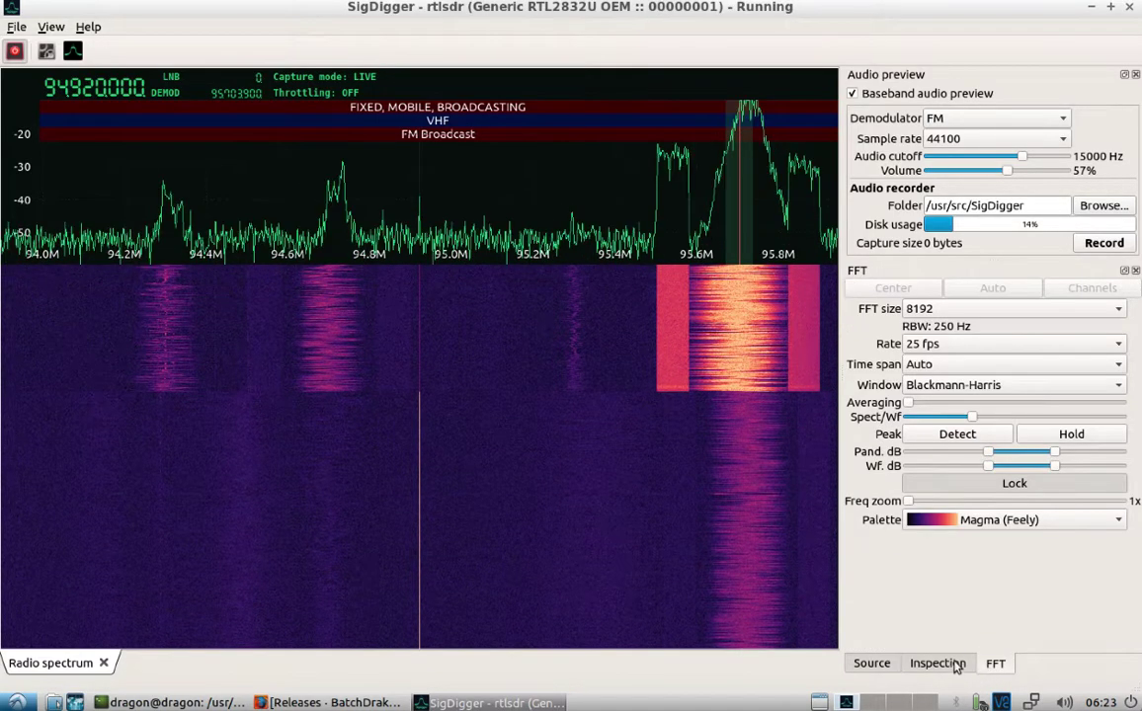
{"action": "left_click", "coordinate": [872, 663]}
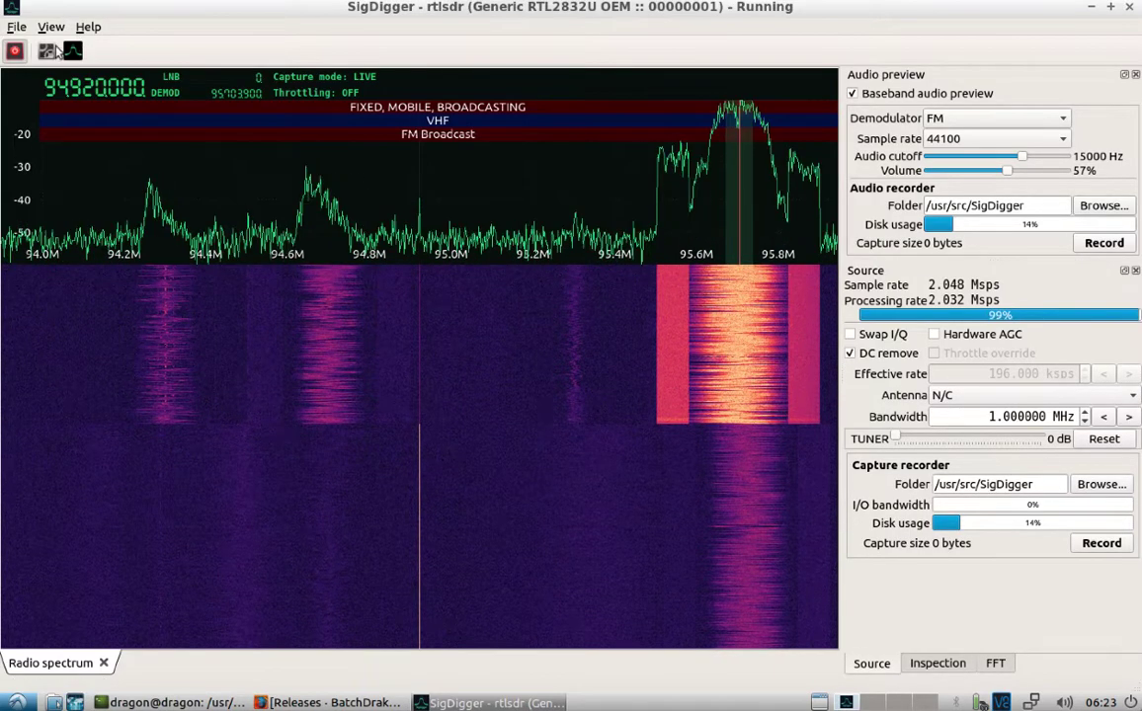
{"action": "left_click", "coordinate": [14, 53]}
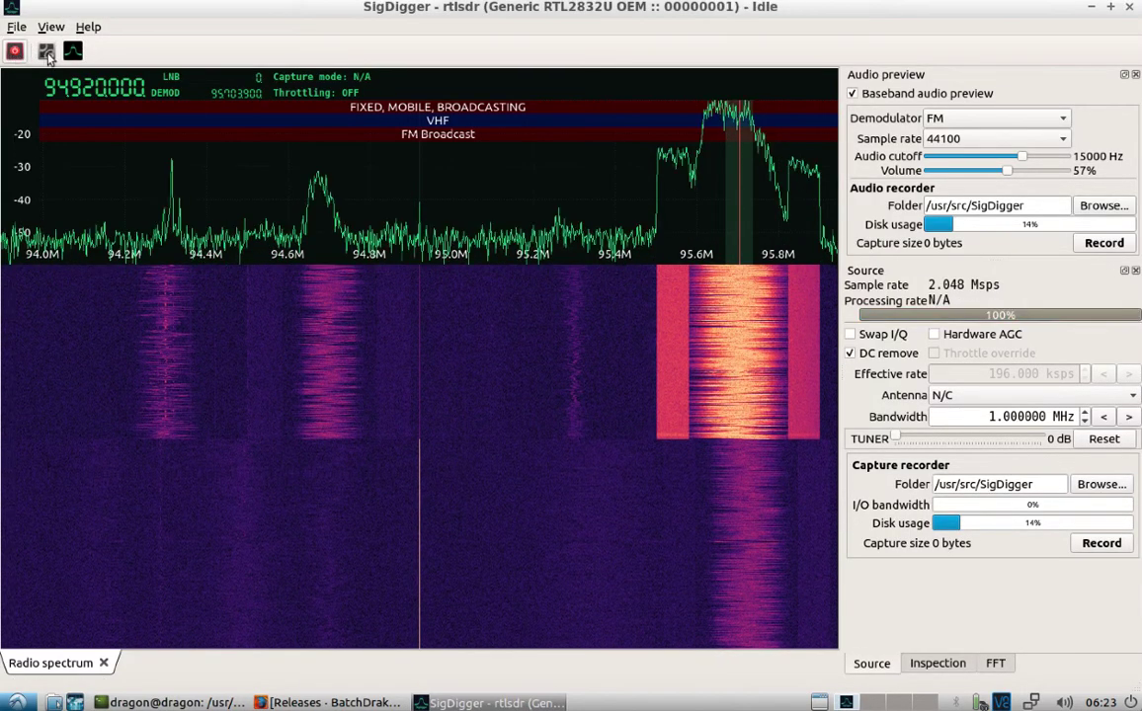
- Start a full-range Panoramic spectrum scan with rtlsdr as the device
{"action": "left_click", "coordinate": [50, 27]}
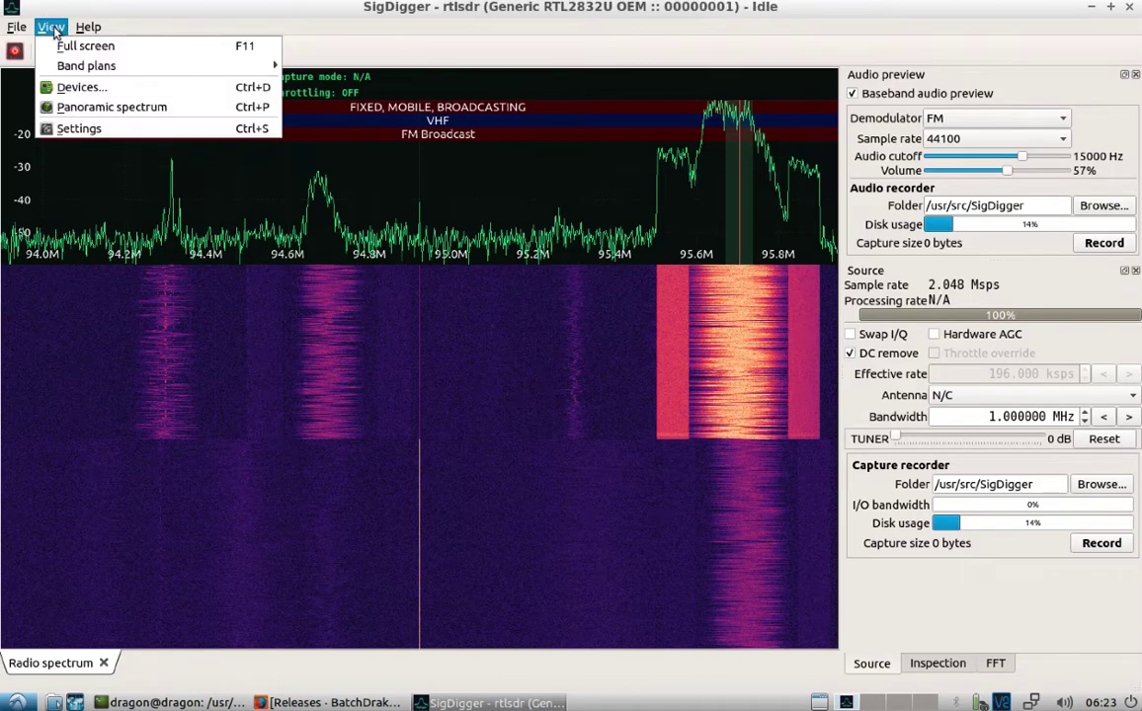
{"action": "left_click", "coordinate": [78, 109]}
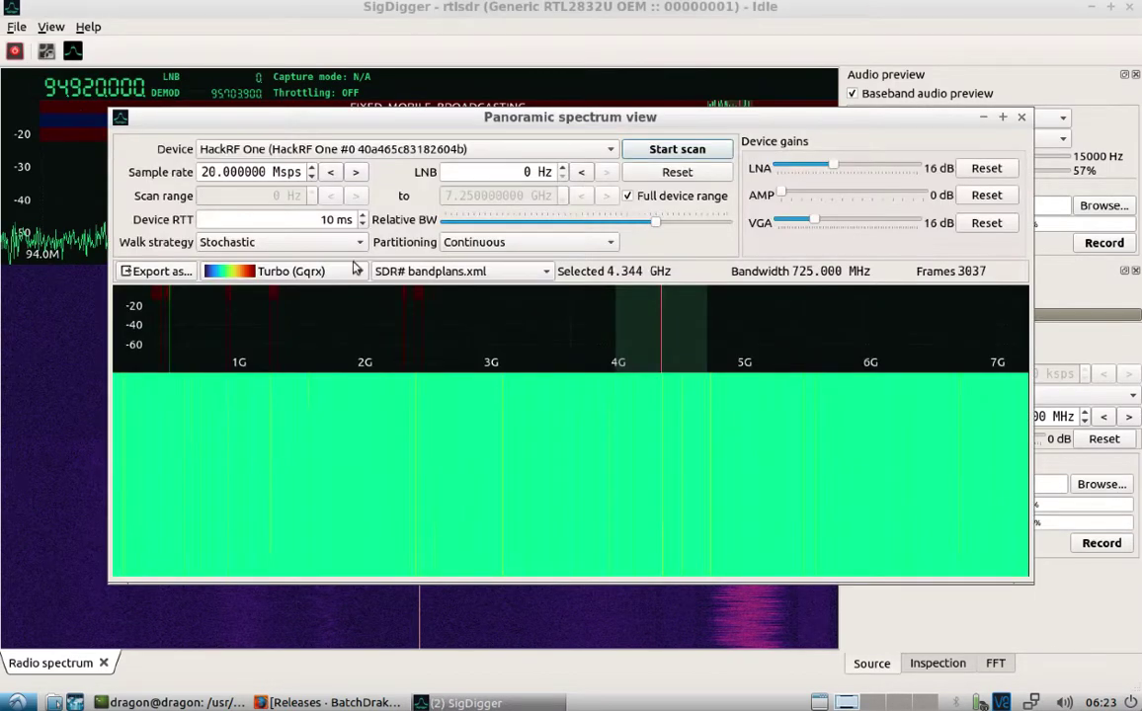
{"action": "left_click", "coordinate": [610, 146]}
{"action": "left_click", "coordinate": [535, 168]}
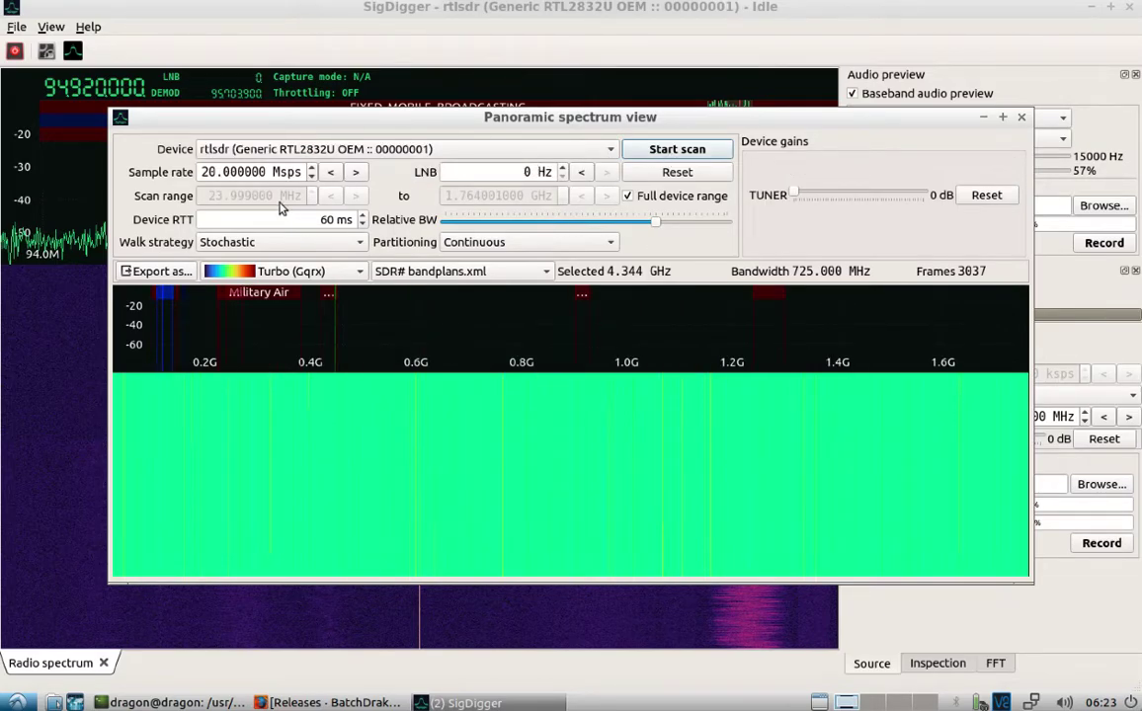
{"action": "left_click", "coordinate": [671, 153]}
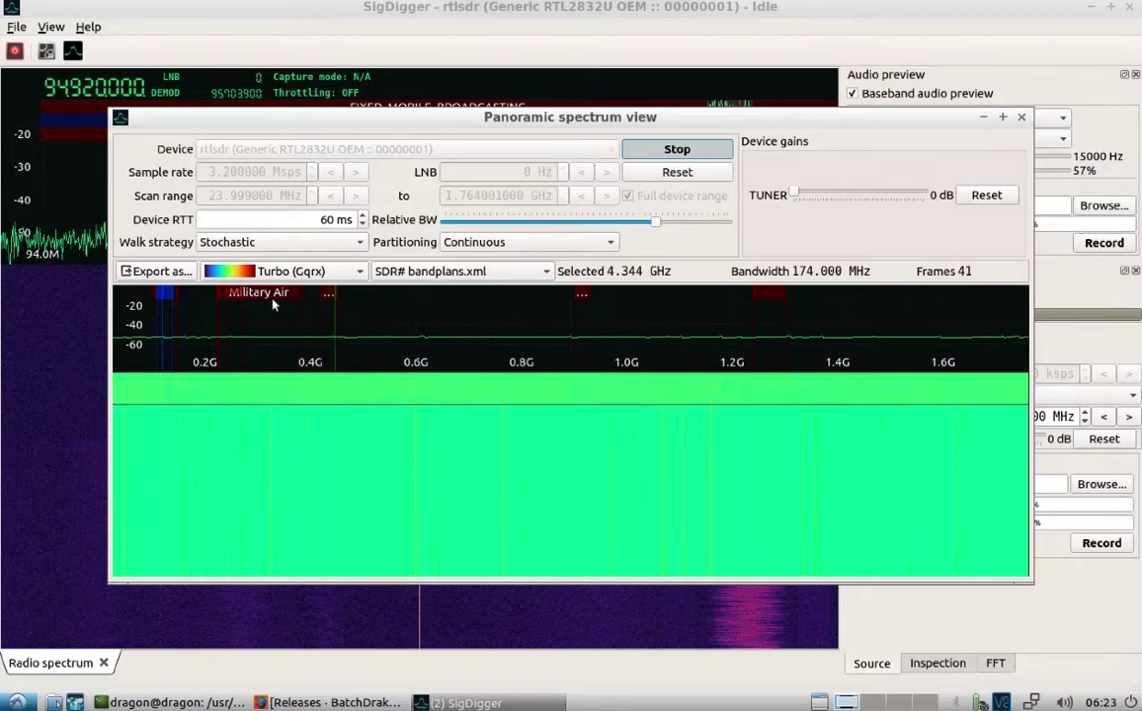
- Apply the Radio spectrum bandplan and 14 dB tuner gain, then stop and close the scan
{"action": "left_click", "coordinate": [452, 272]}
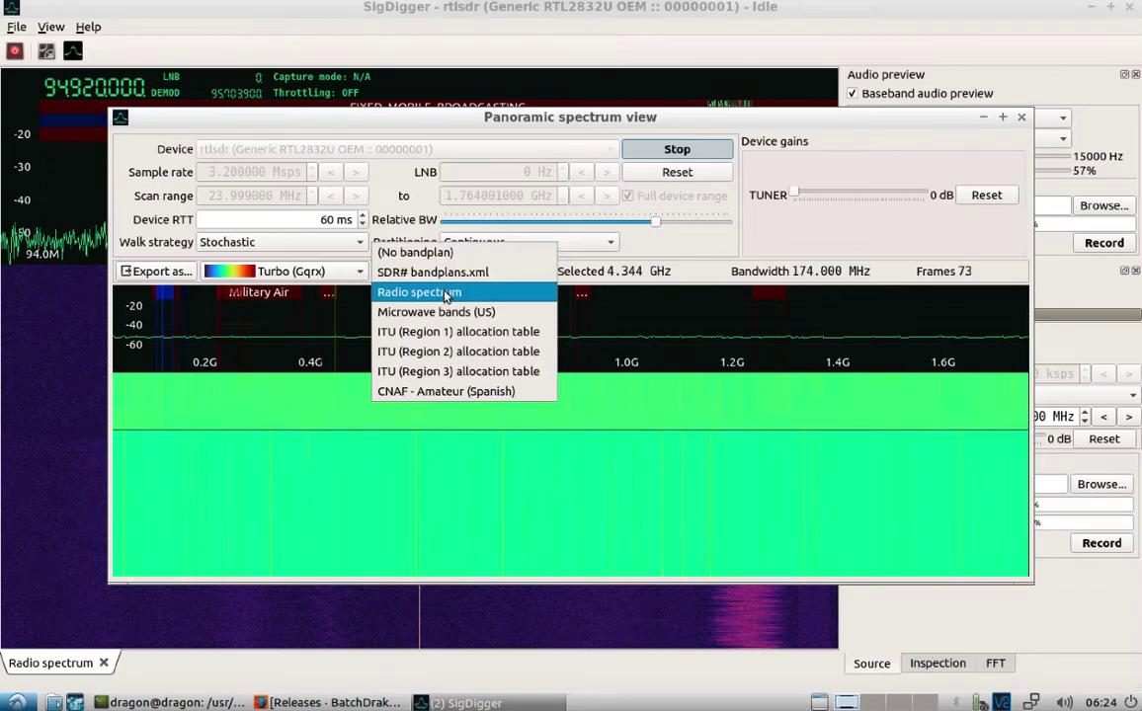
{"action": "left_click", "coordinate": [445, 292]}
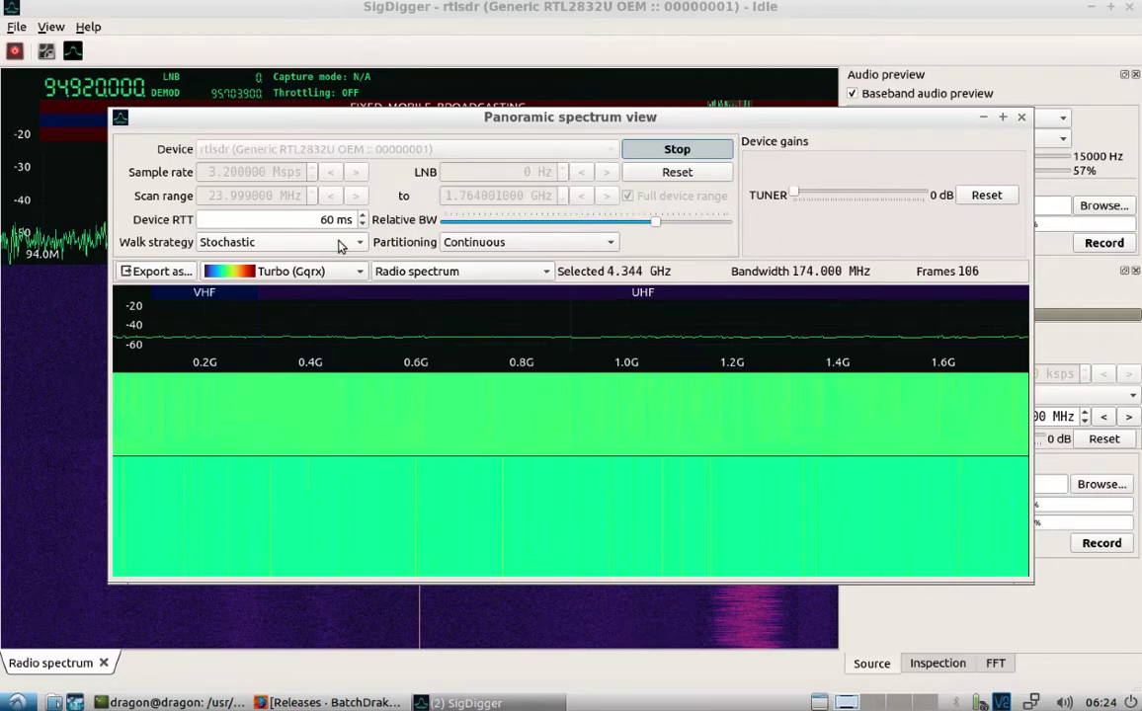
{"action": "left_click_drag", "start_coordinate": [794, 193], "coordinate": [828, 195]}
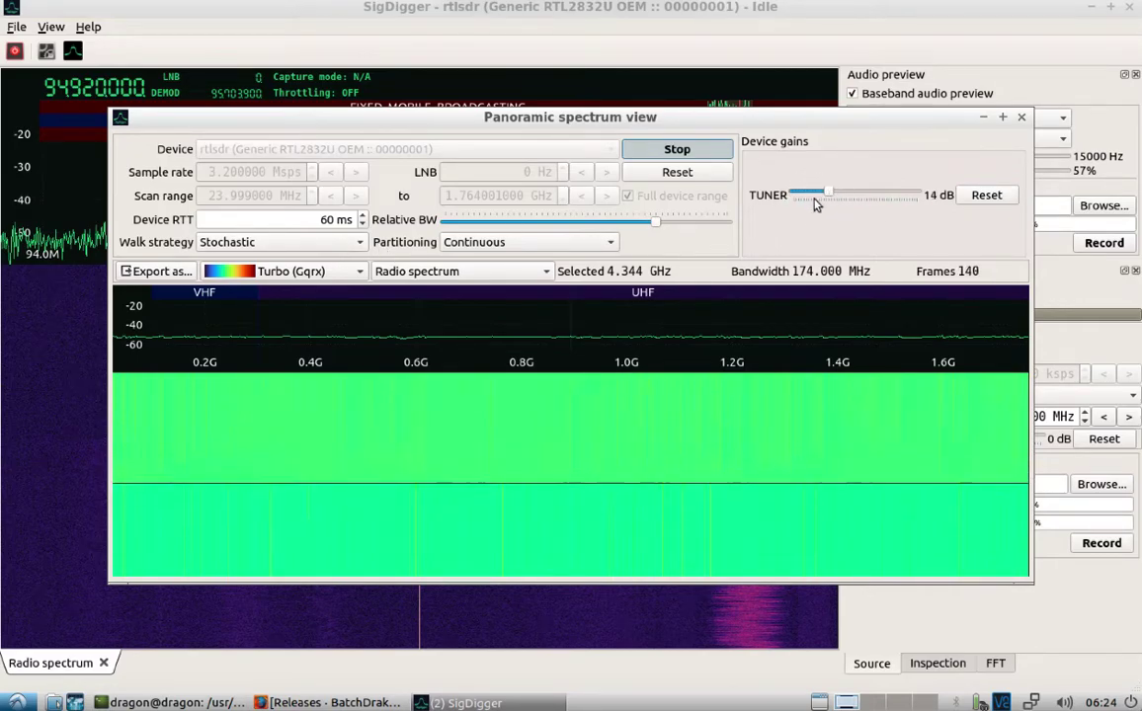
{"action": "left_click", "coordinate": [657, 158]}
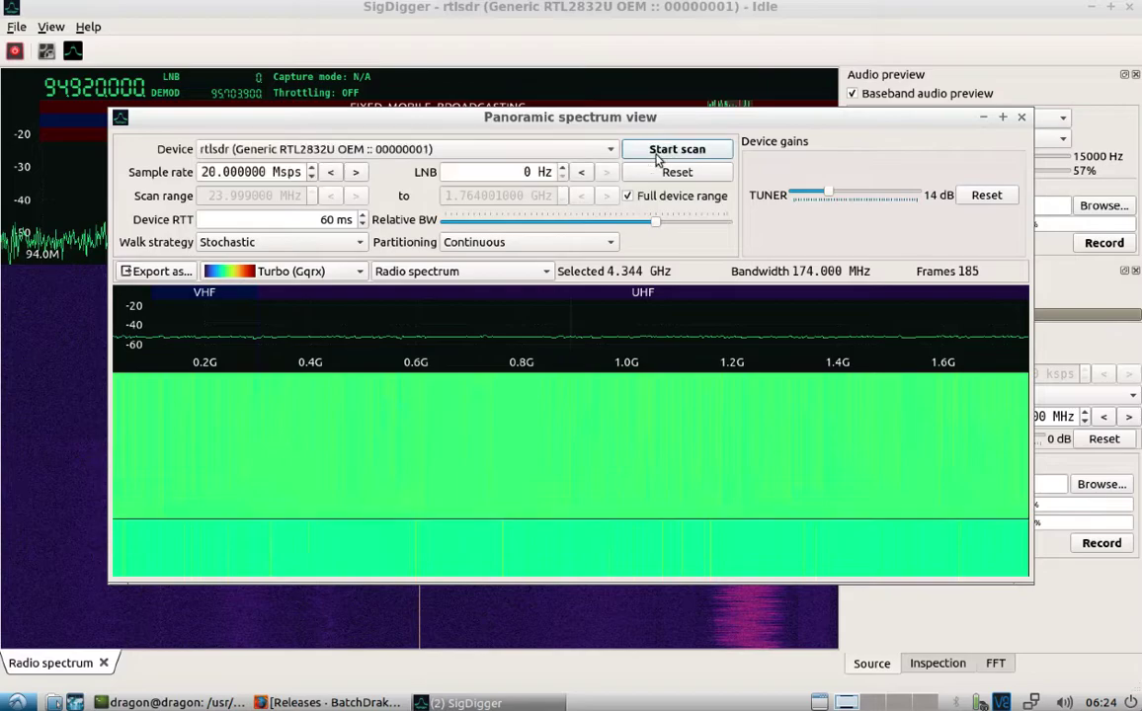
{"action": "left_click", "coordinate": [1021, 117]}
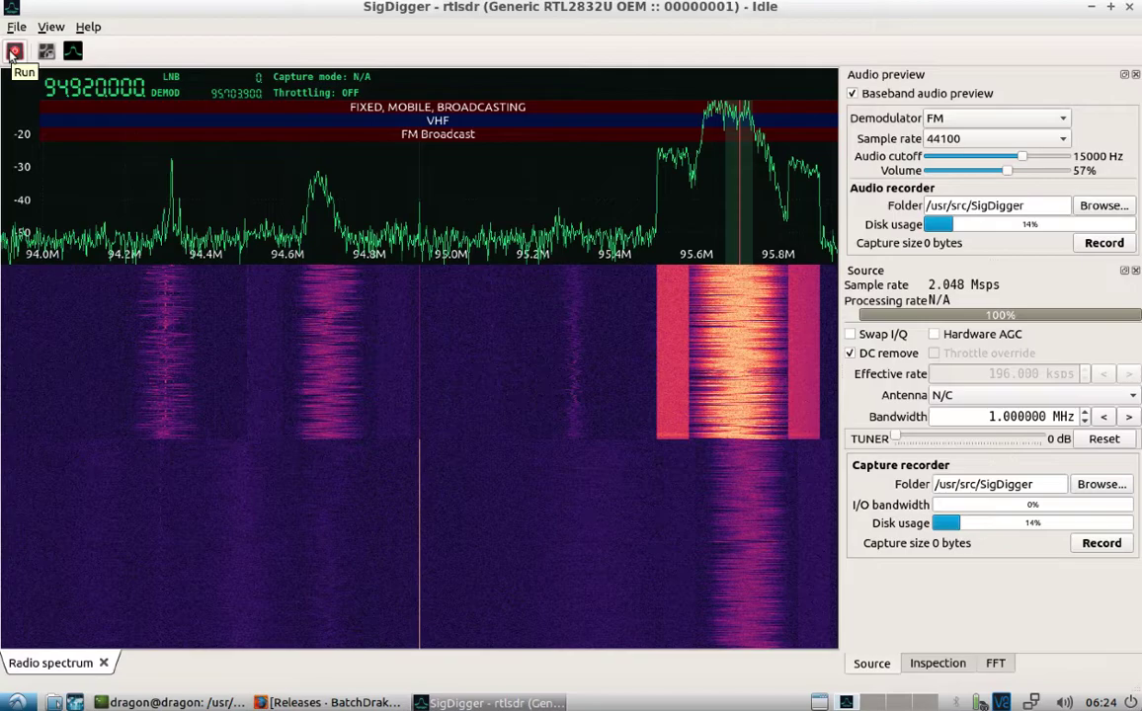
{"action": "left_click", "coordinate": [14, 52]}
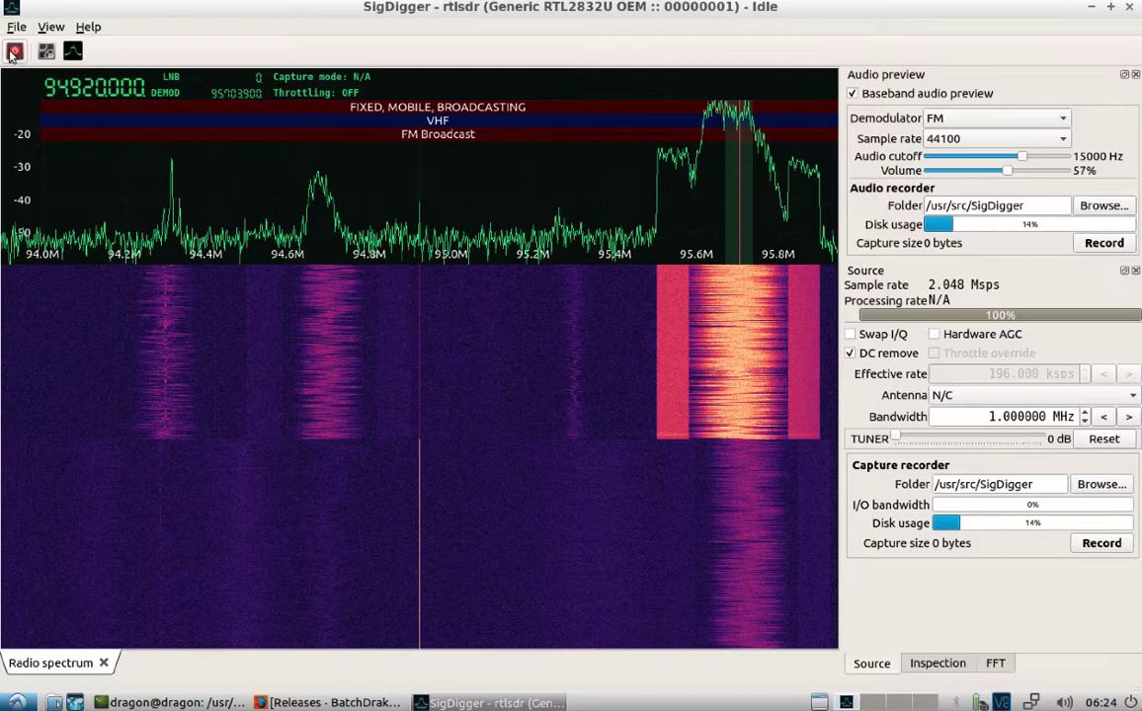